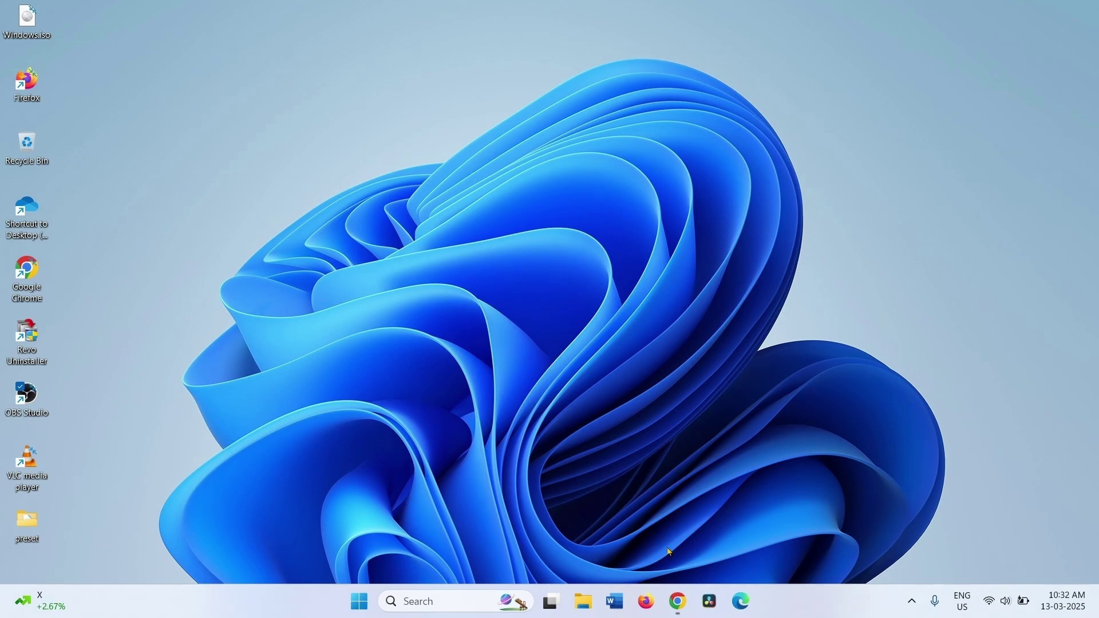
Switch to the Update Catalog results in Chrome and check the PC's system type on the System About page in Windows Settings.
click(677, 601)
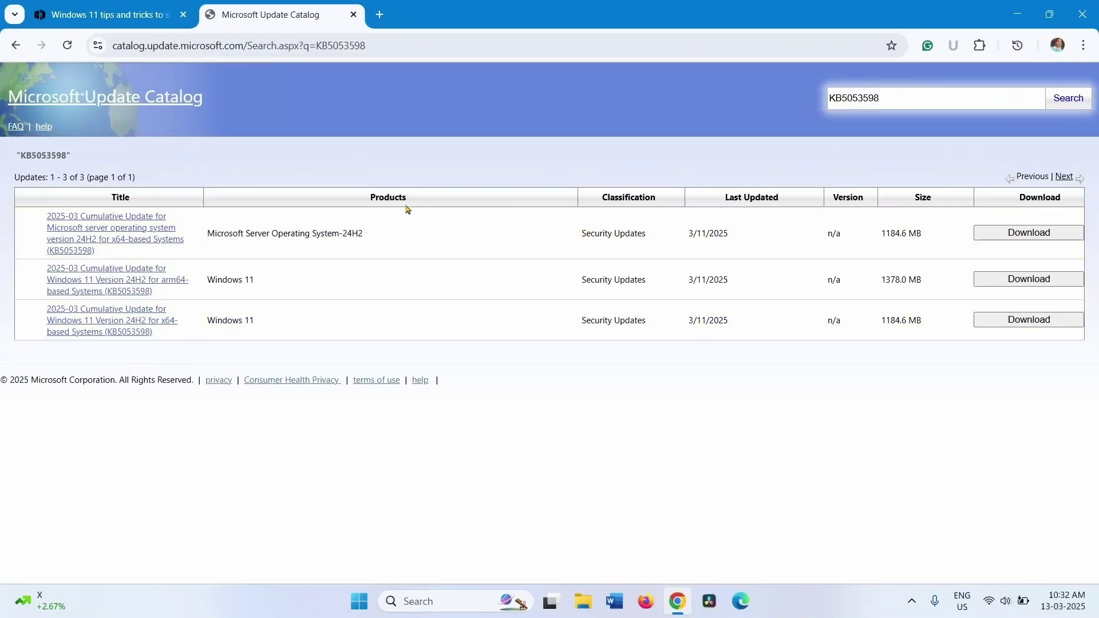
click(354, 608)
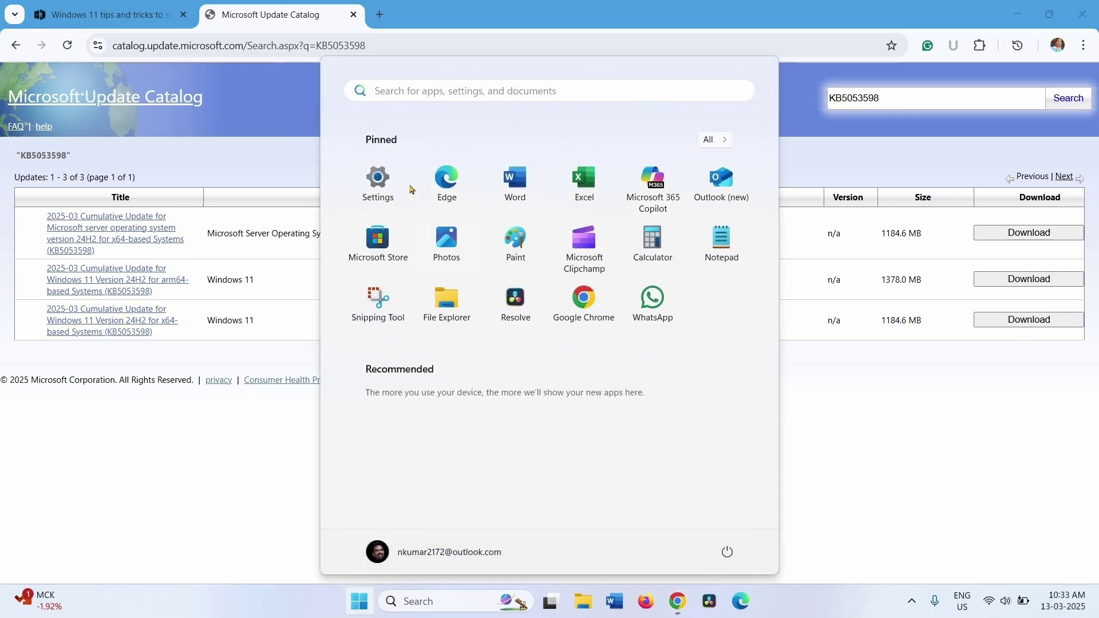
click(388, 185)
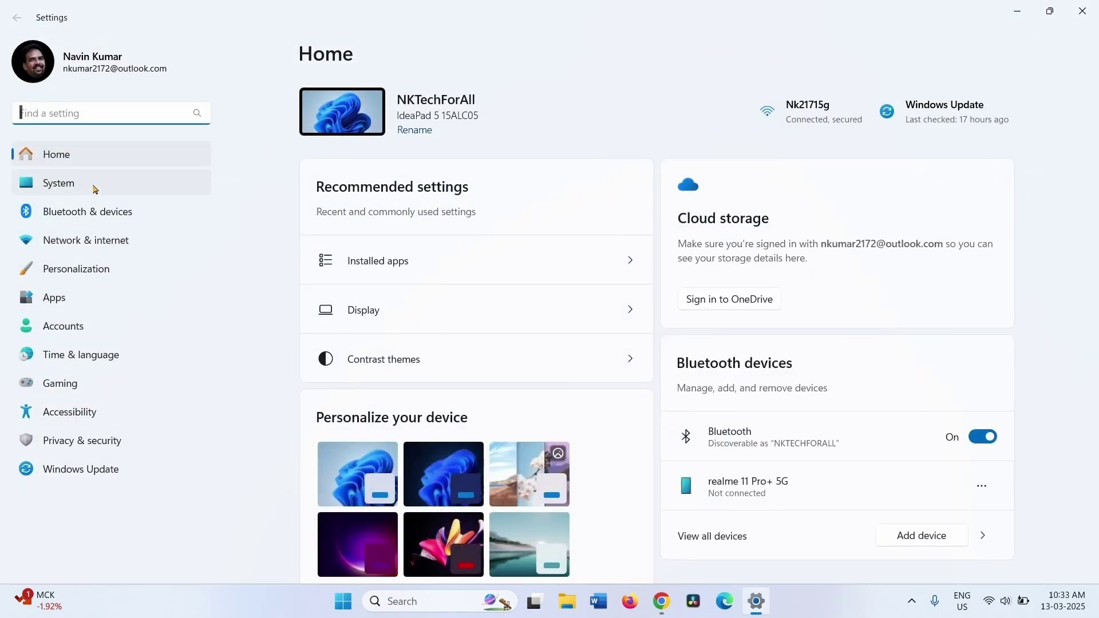
click(91, 185)
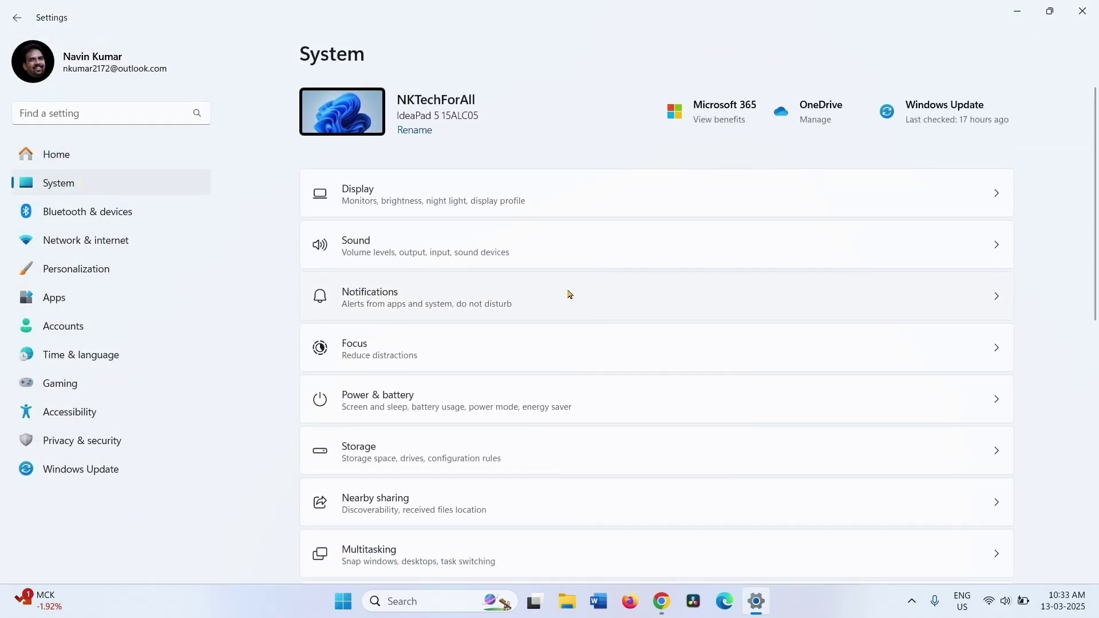
scroll(468, 361, down, 10)
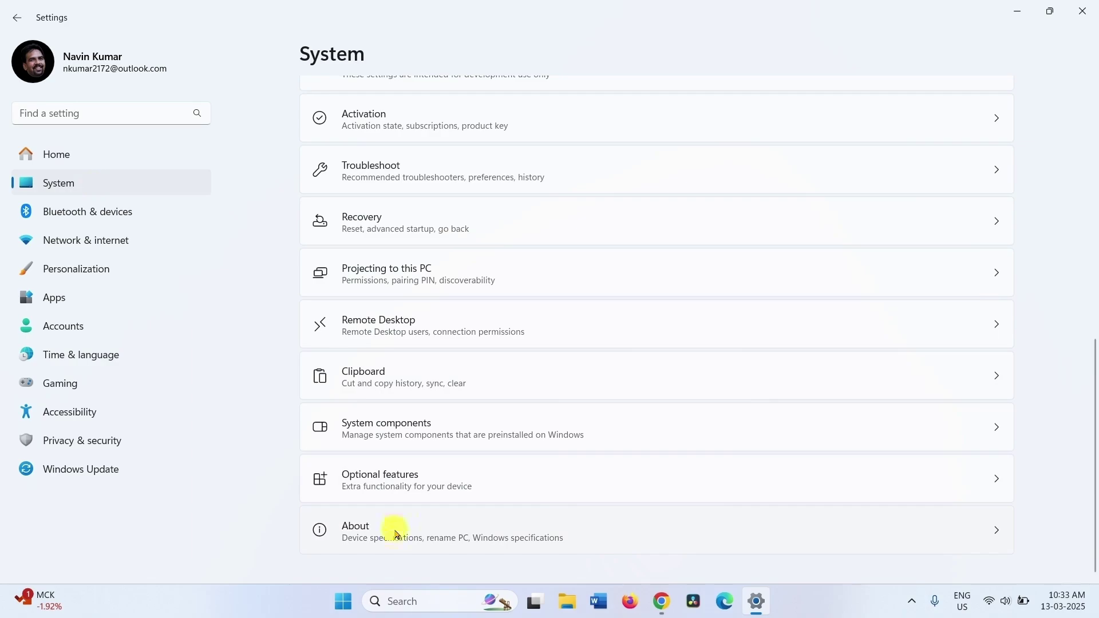
click(397, 534)
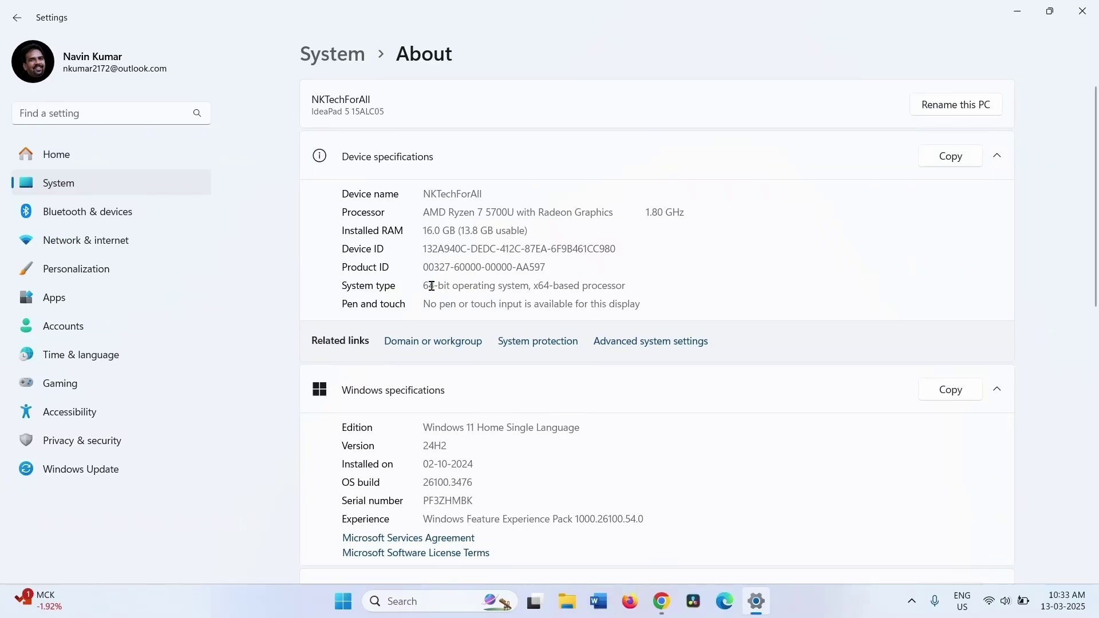
drag(424, 285, 662, 285)
click(1082, 11)
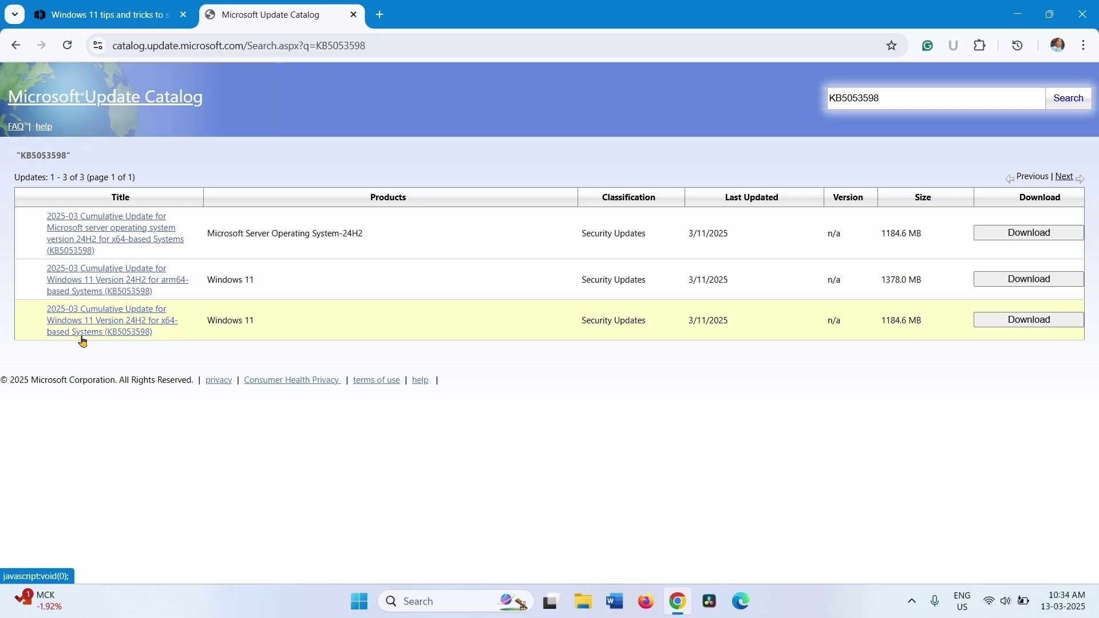
Download the kb5043080 x64 .msu file listed under the Windows 11 24H2 x64 update KB5053598, and close the browser.
click(1048, 320)
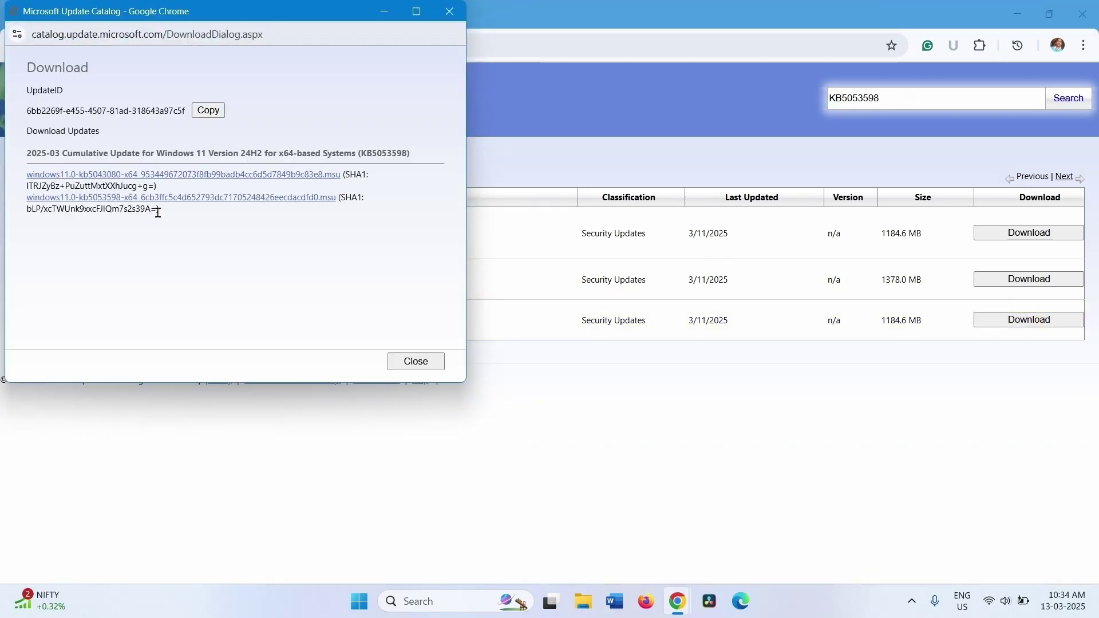
click(257, 178)
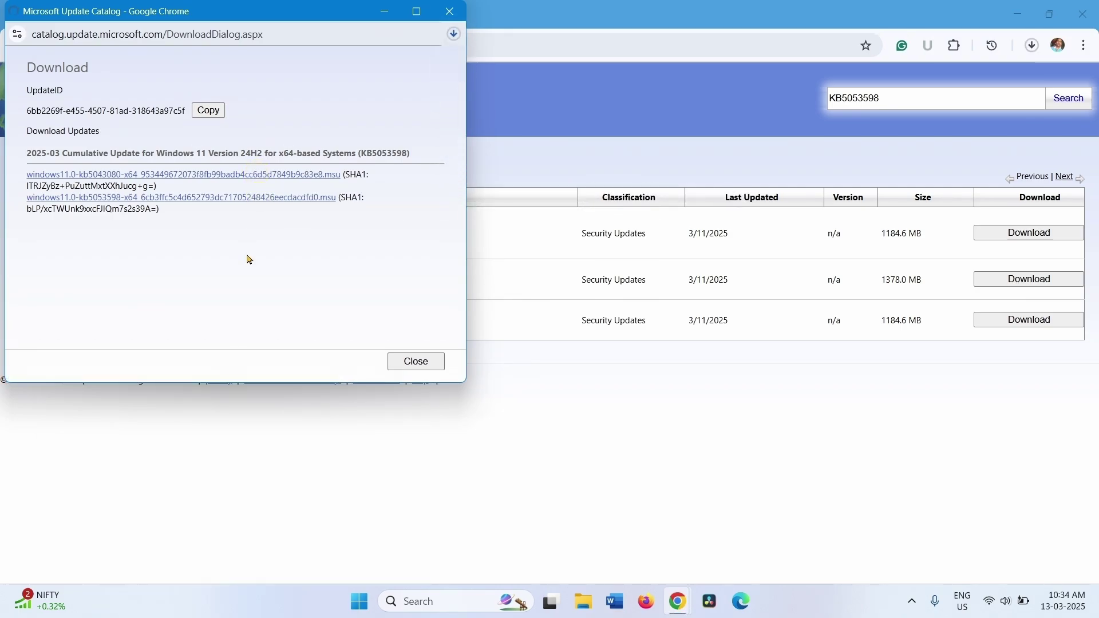
click(449, 12)
click(1096, 5)
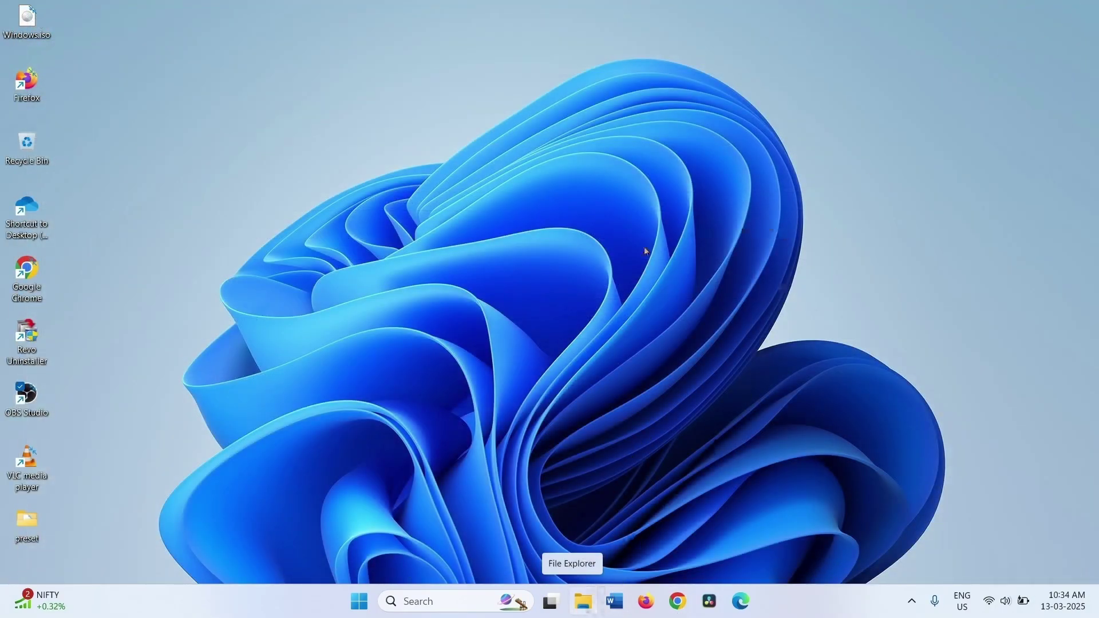
Run the downloaded windows11.0-kb5053598-x64 .msu installer from the Downloads folder.
click(578, 606)
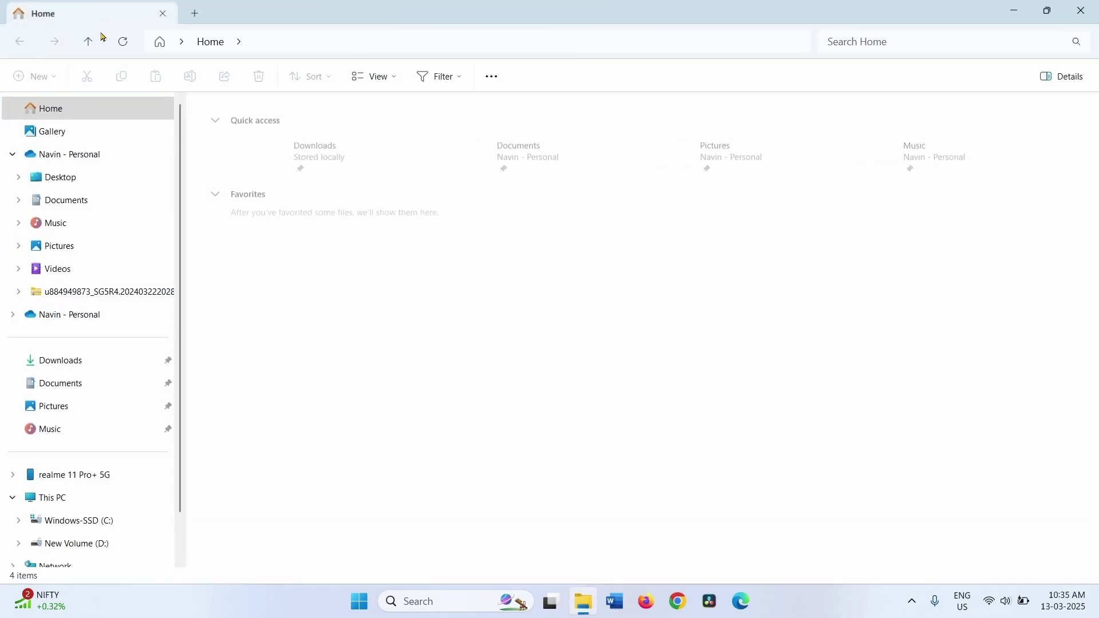
click(75, 361)
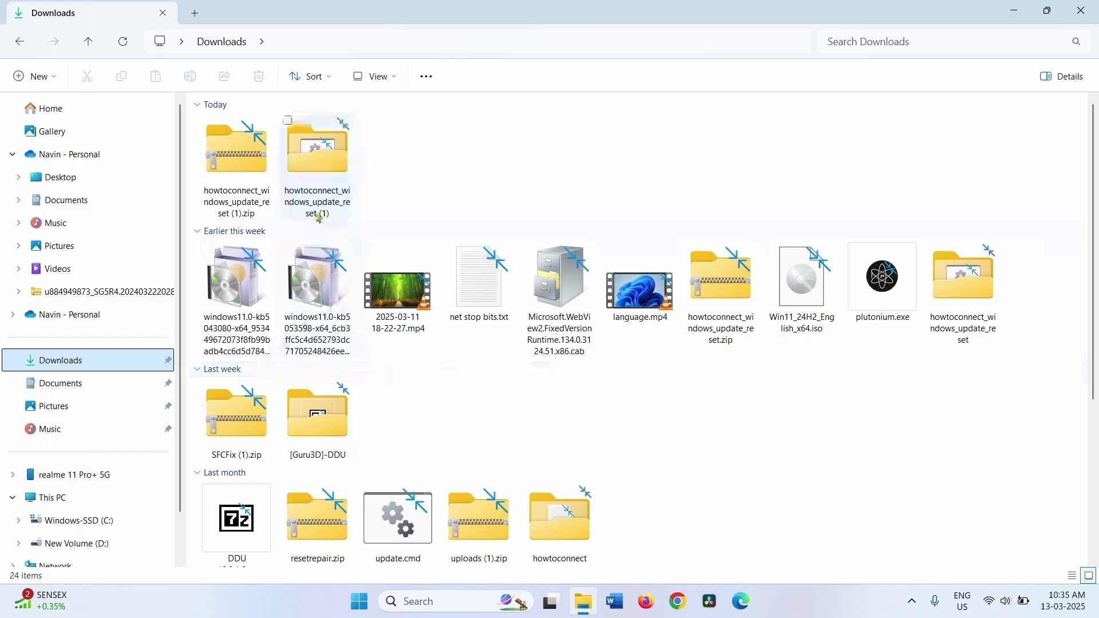
right_click(308, 337)
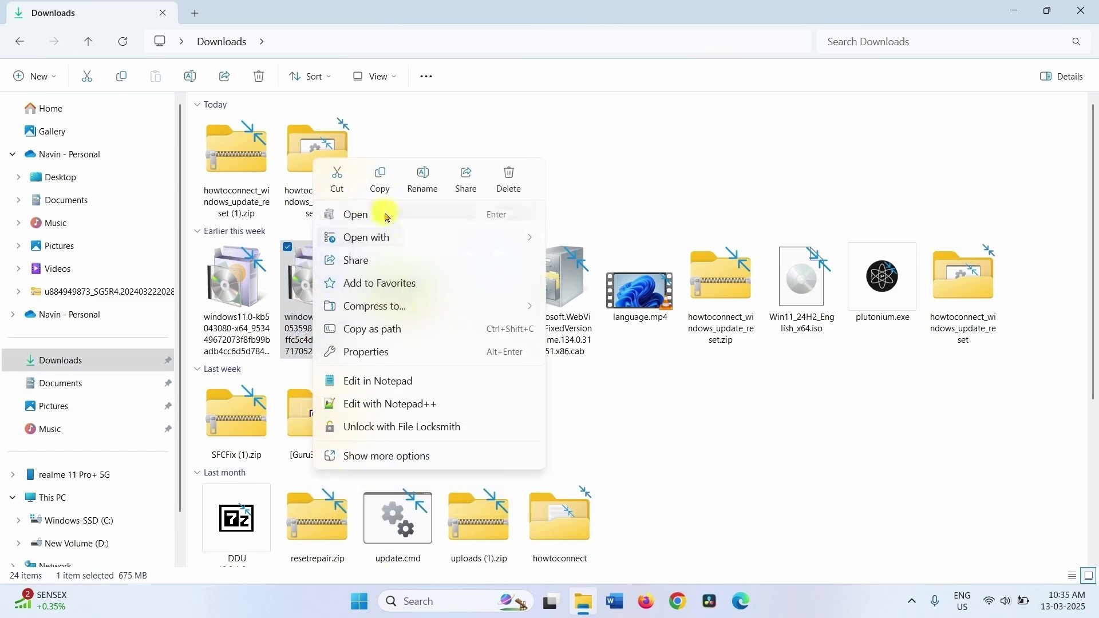
click(388, 216)
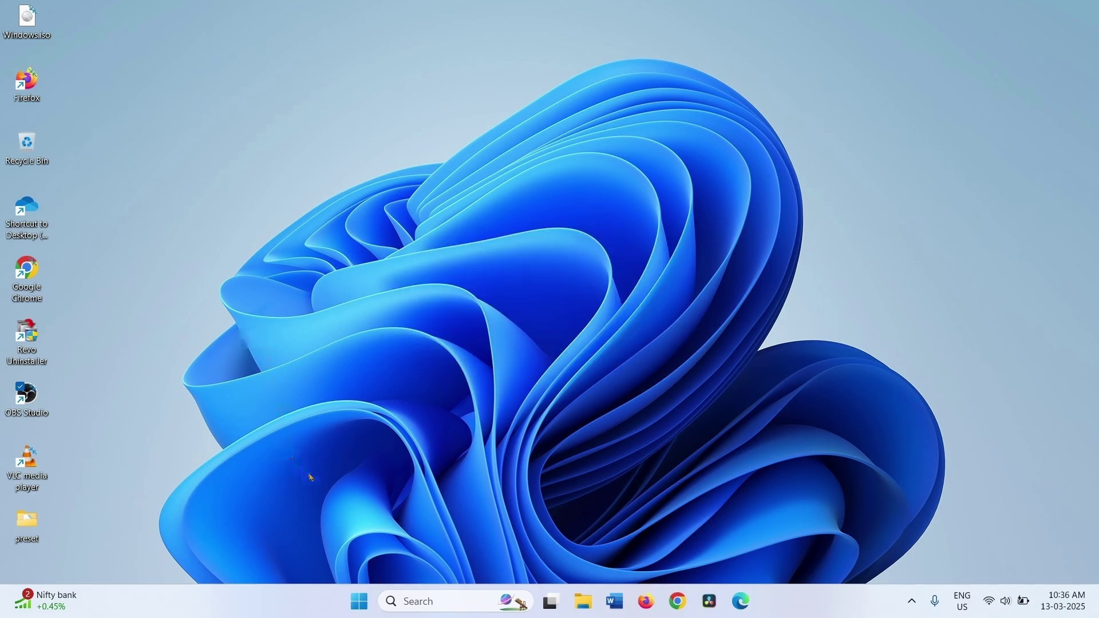
Search Windows for "services" and open the Services console.
click(404, 598)
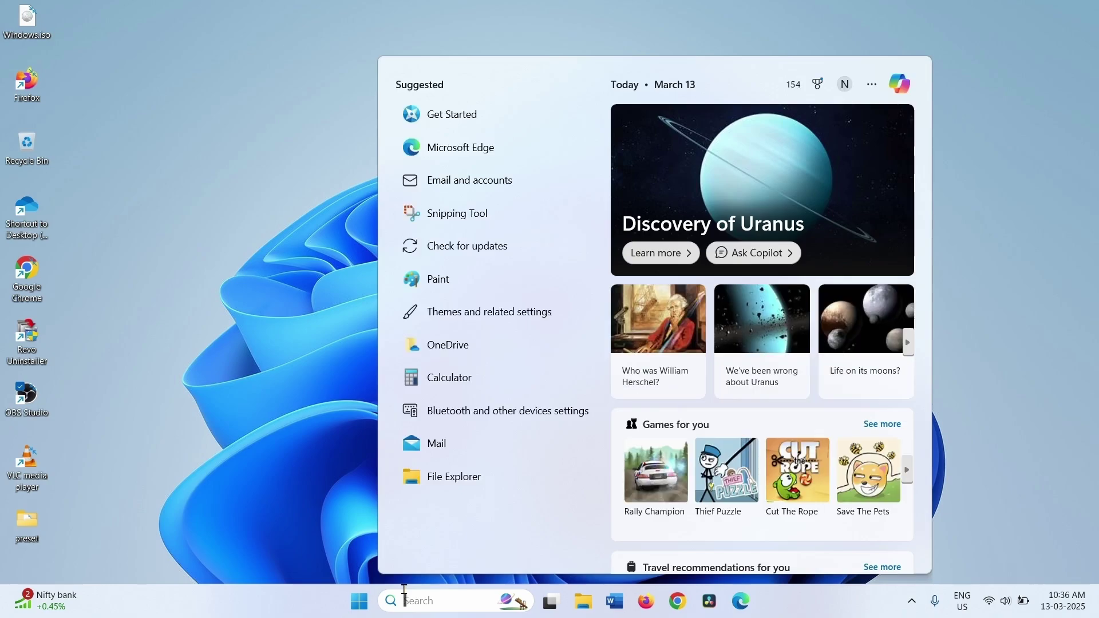
text(servi)
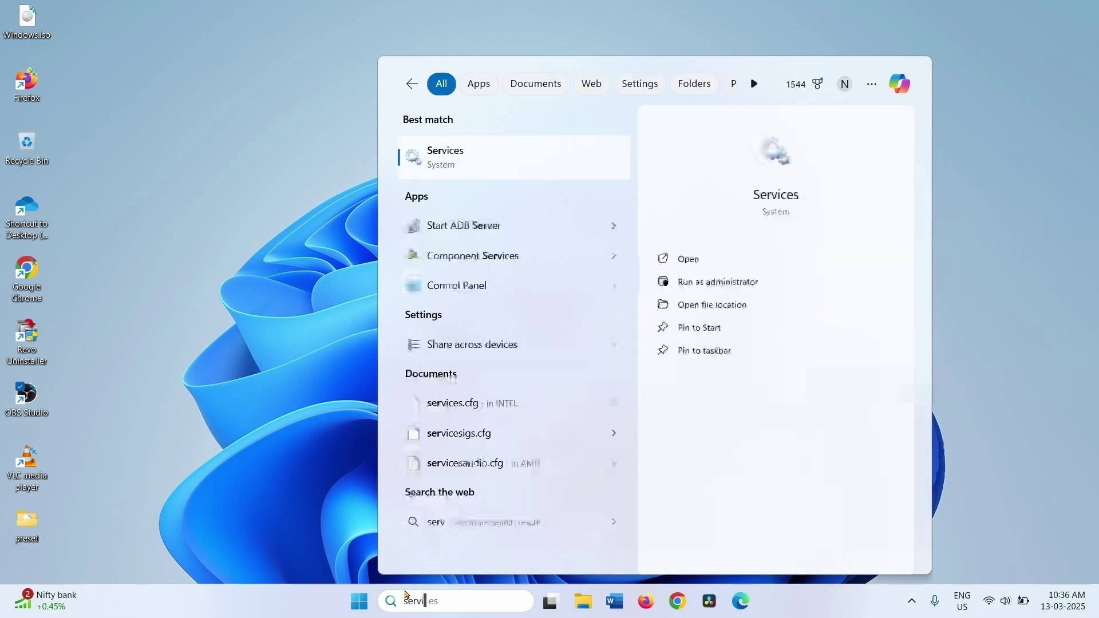
text(ces)
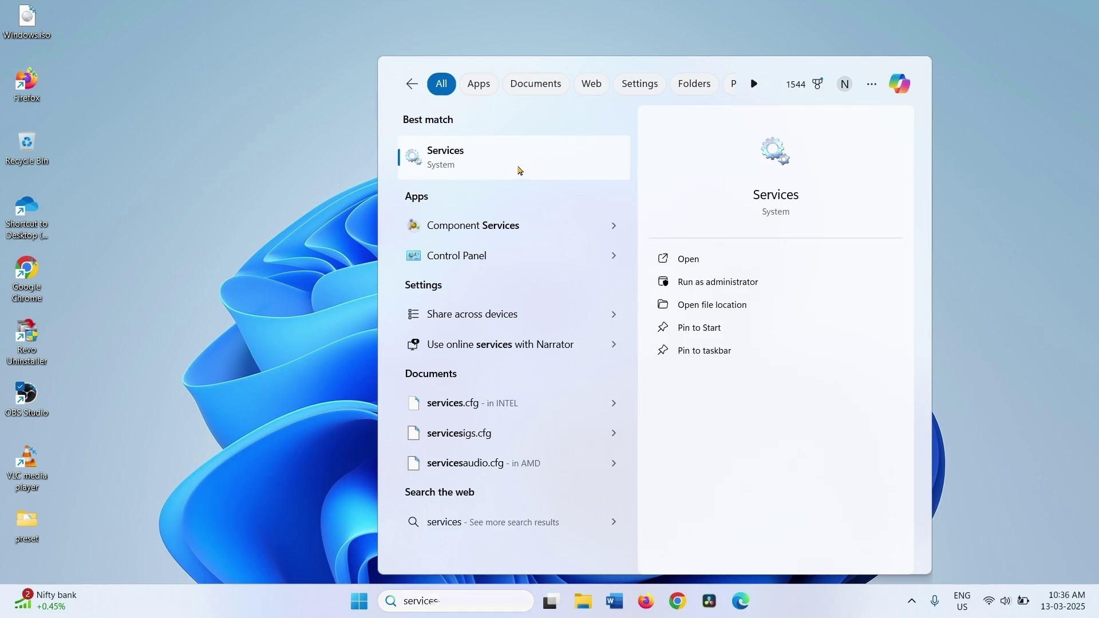
click(471, 154)
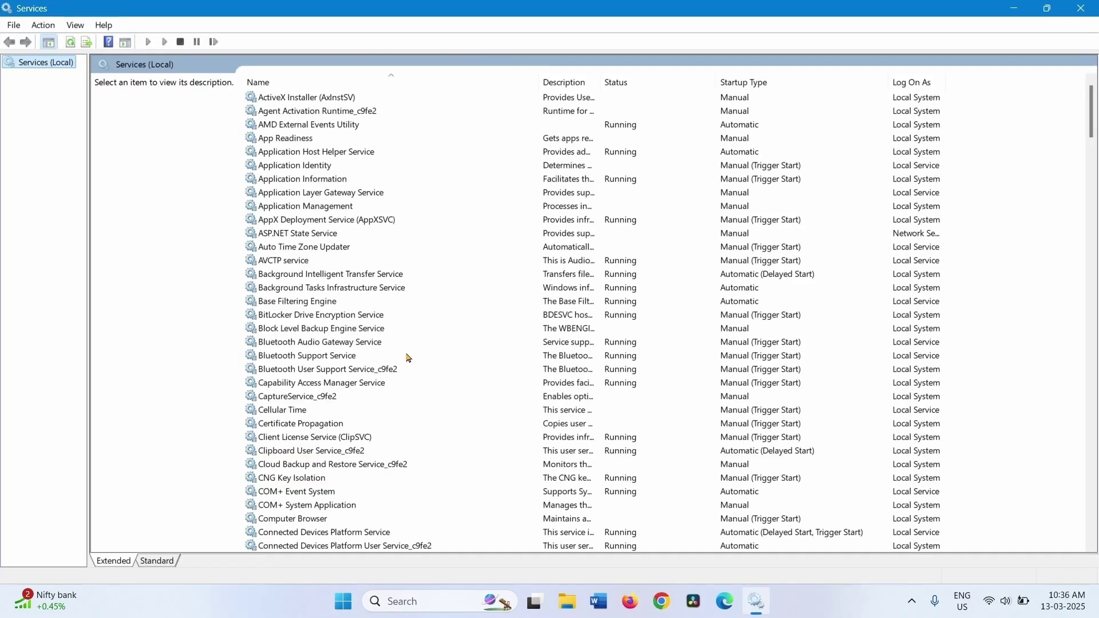
Set the Windows Update service's startup type to Automatic and apply the change in its properties.
scroll(406, 358, down, 20)
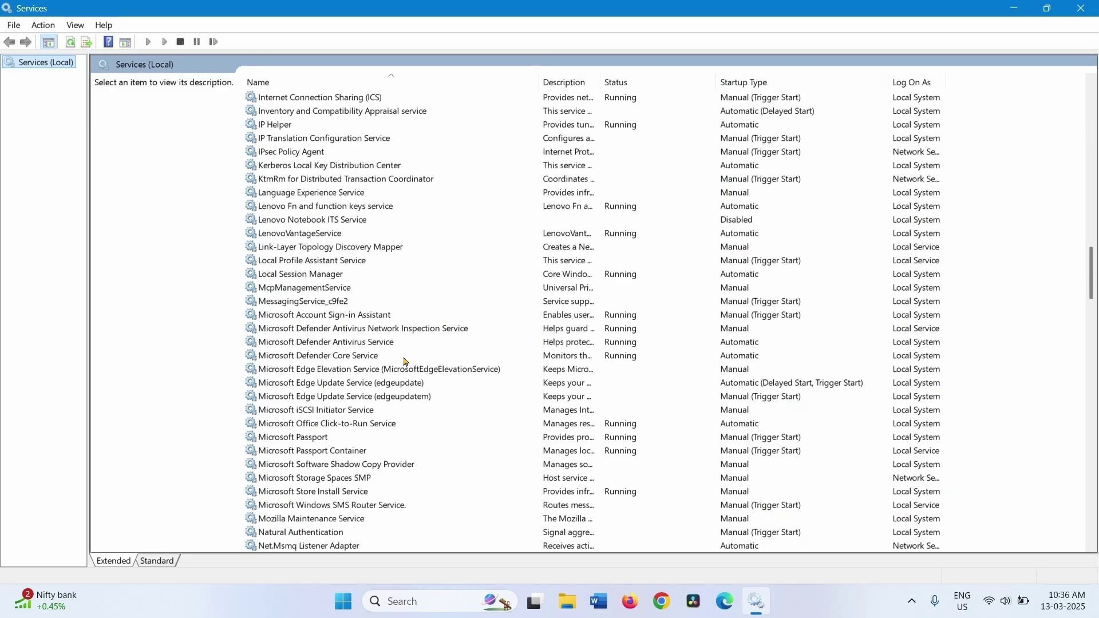
scroll(406, 362, down, 20)
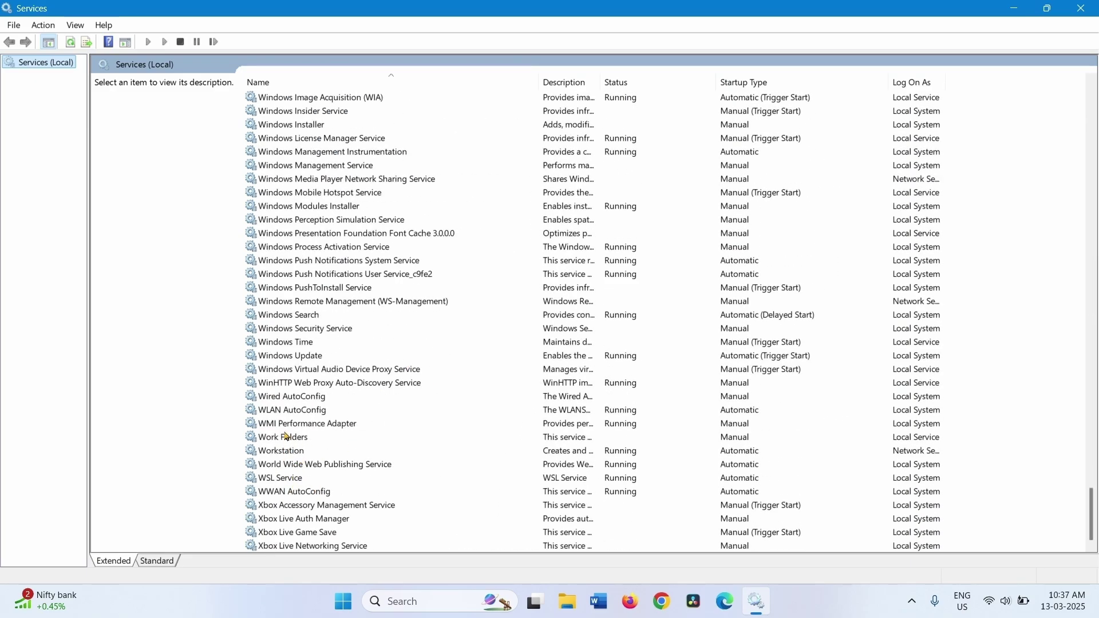
click(290, 359)
right_click(307, 356)
key(Escape)
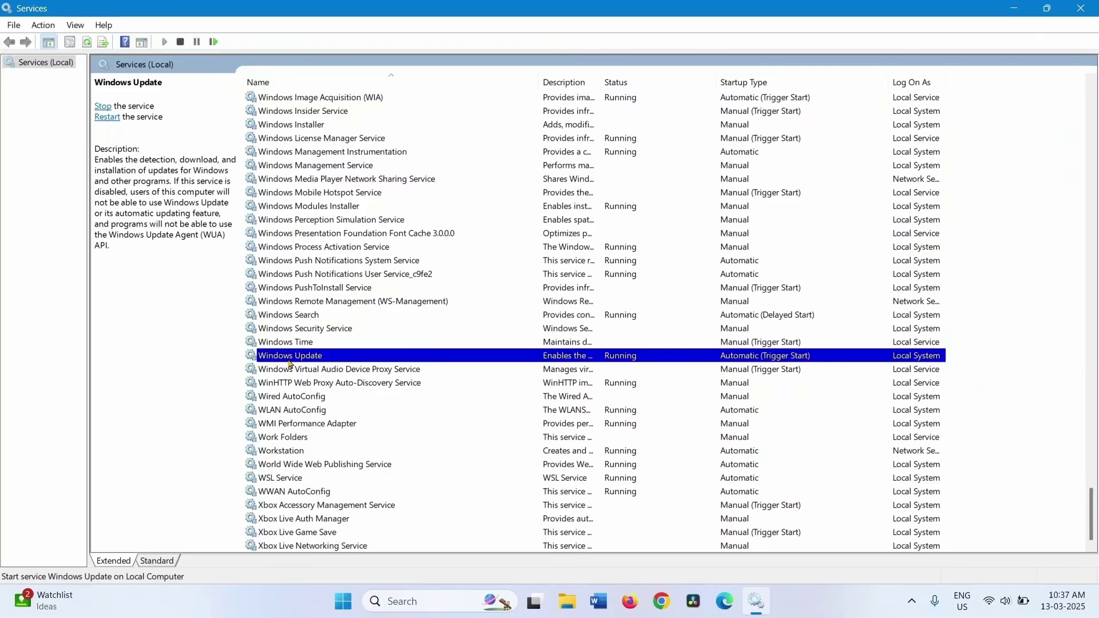
right_click(307, 362)
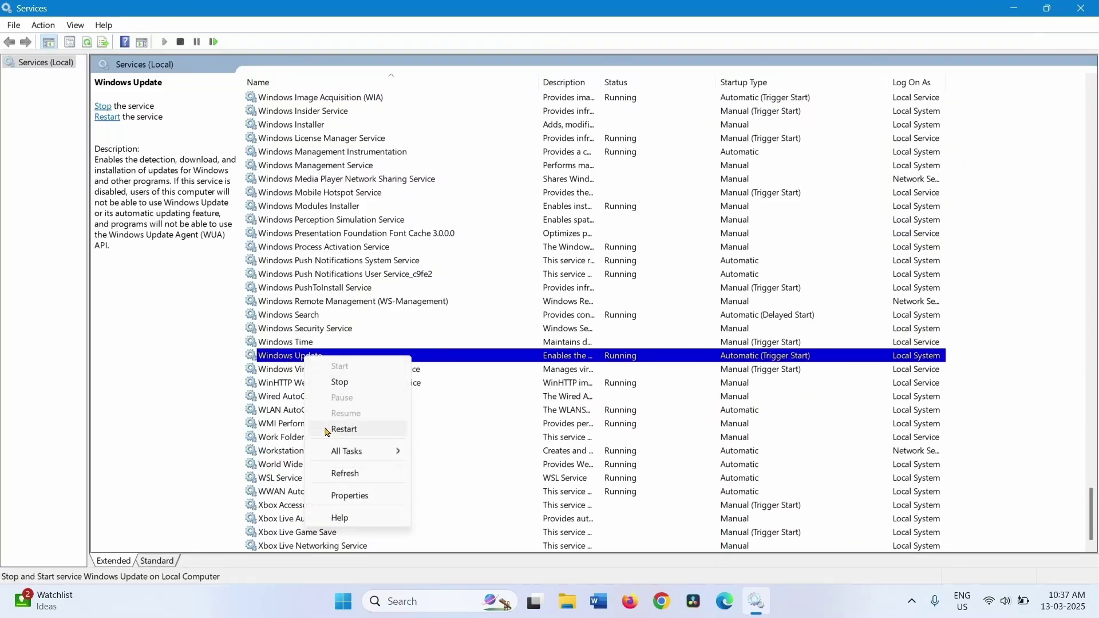
click(330, 499)
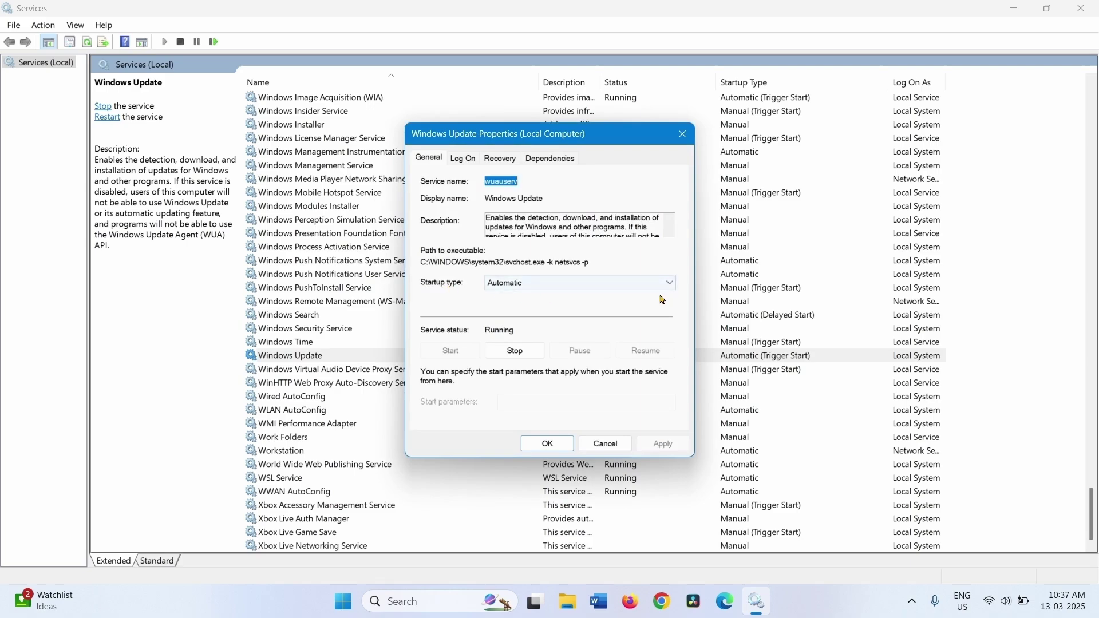
click(612, 291)
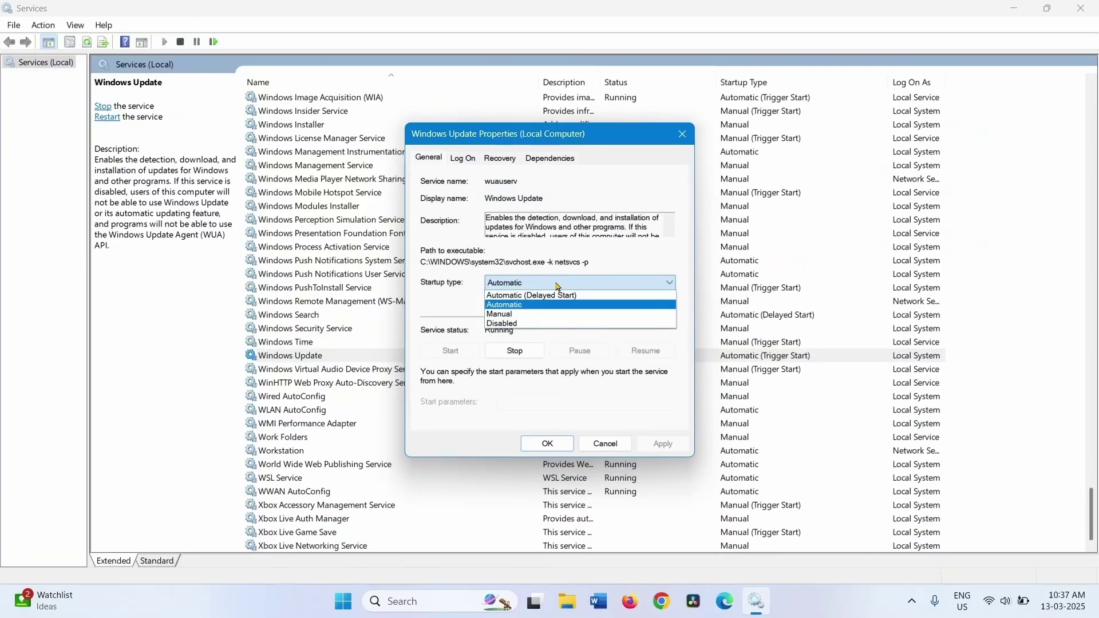
click(527, 305)
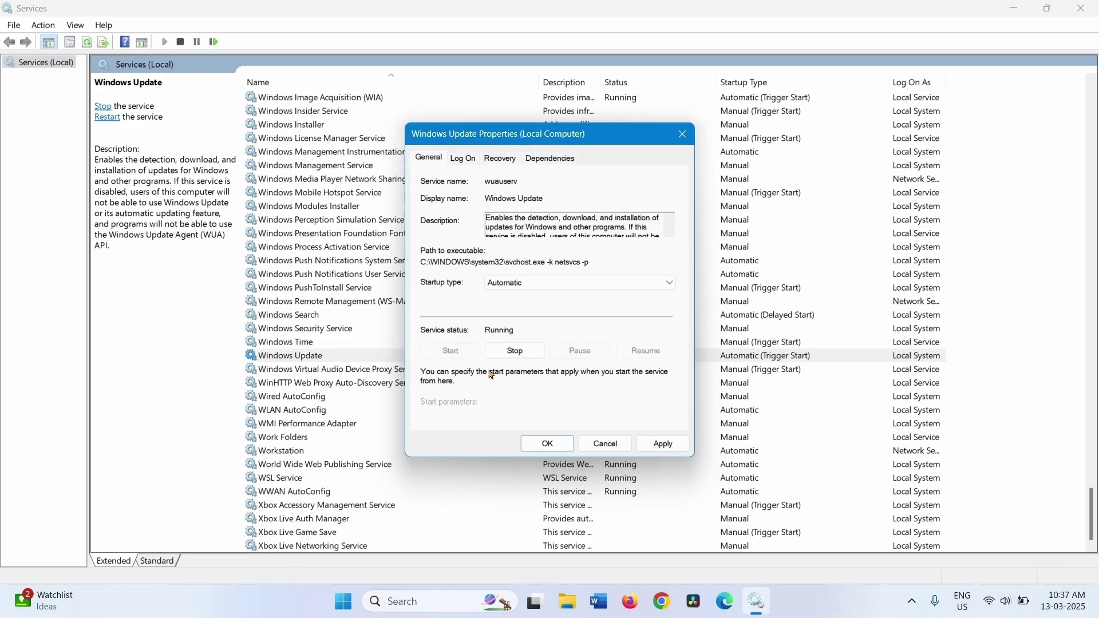
key(alt+a)
click(664, 446)
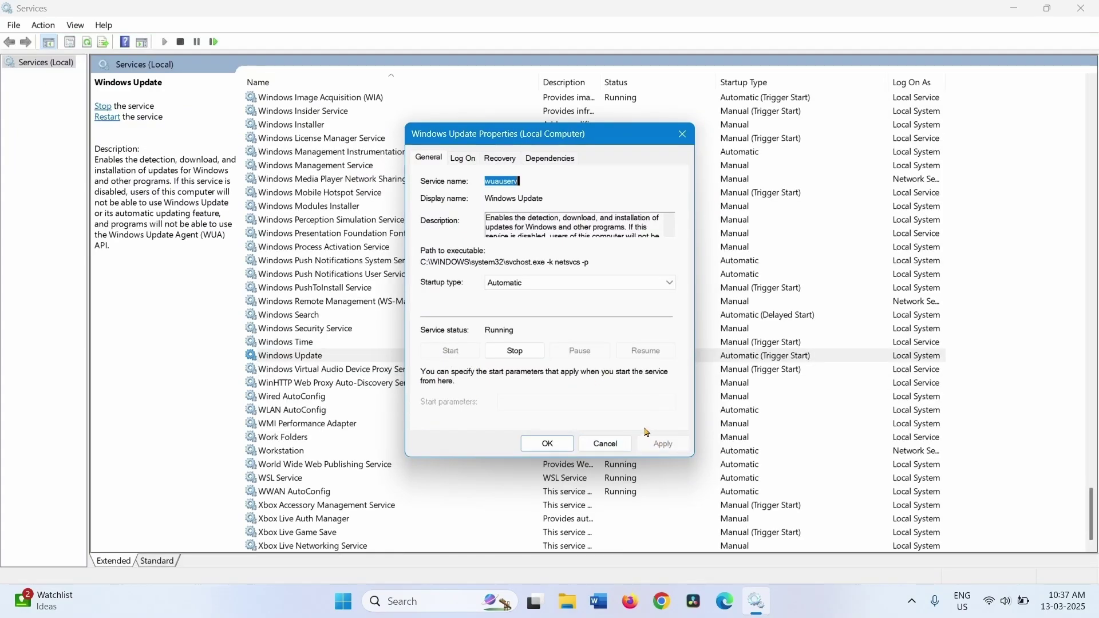
click(548, 445)
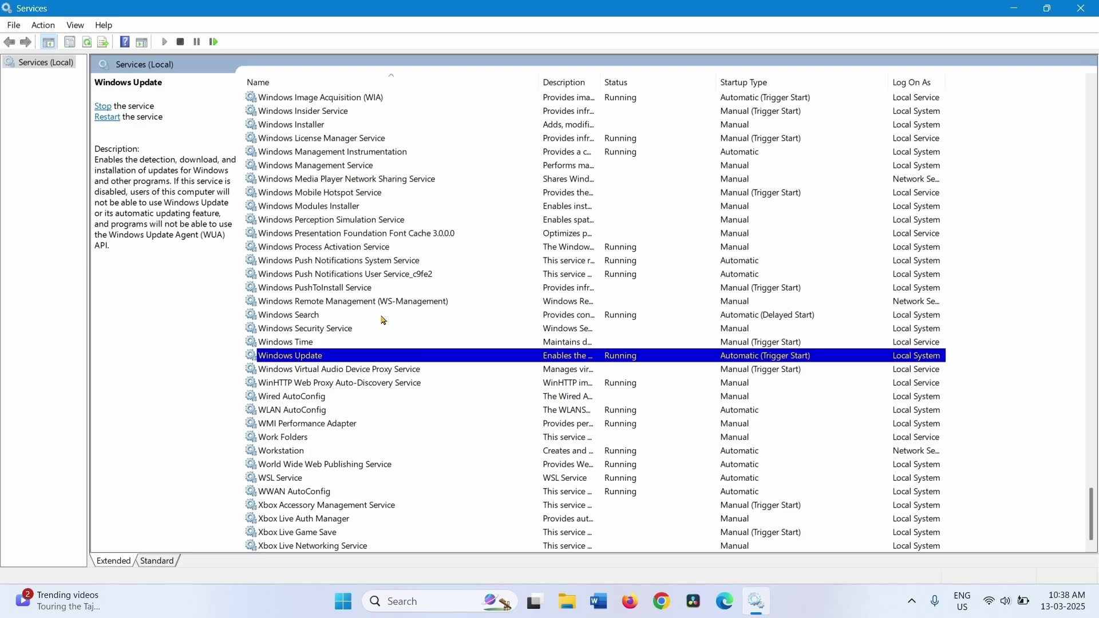
Set the App Readiness service's startup type to Automatic in its properties.
scroll(383, 320, up, 20)
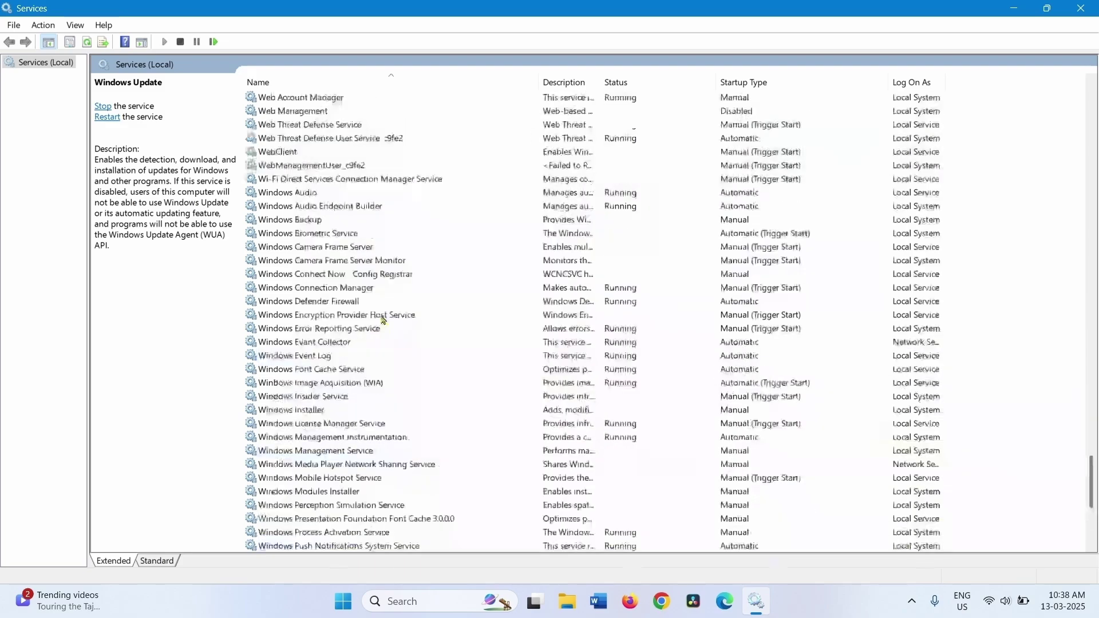
scroll(379, 308, up, 20)
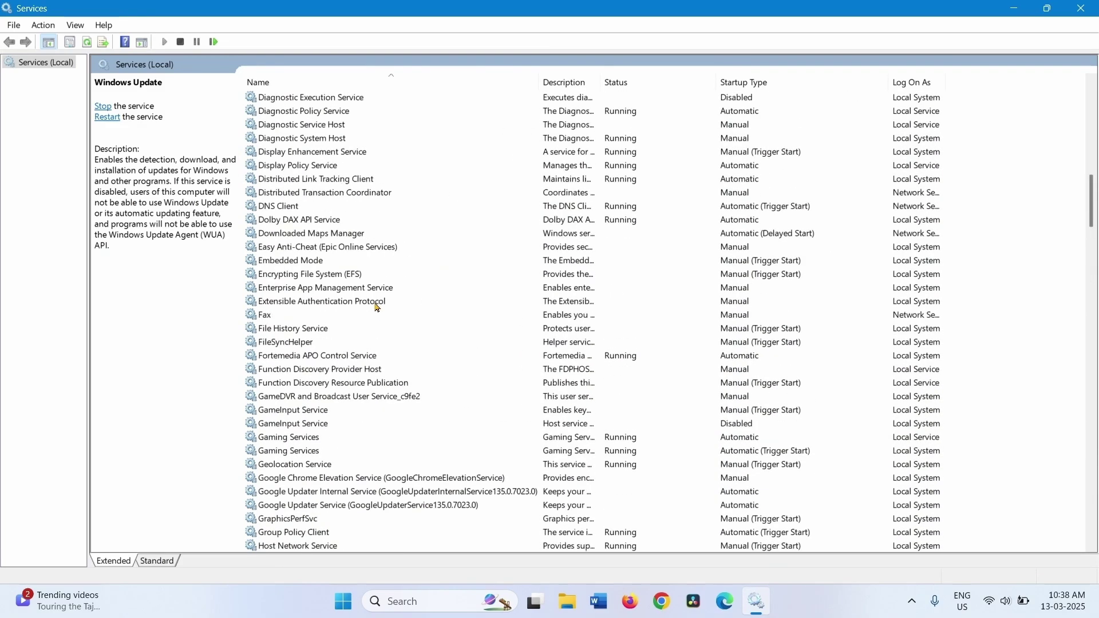
click(292, 140)
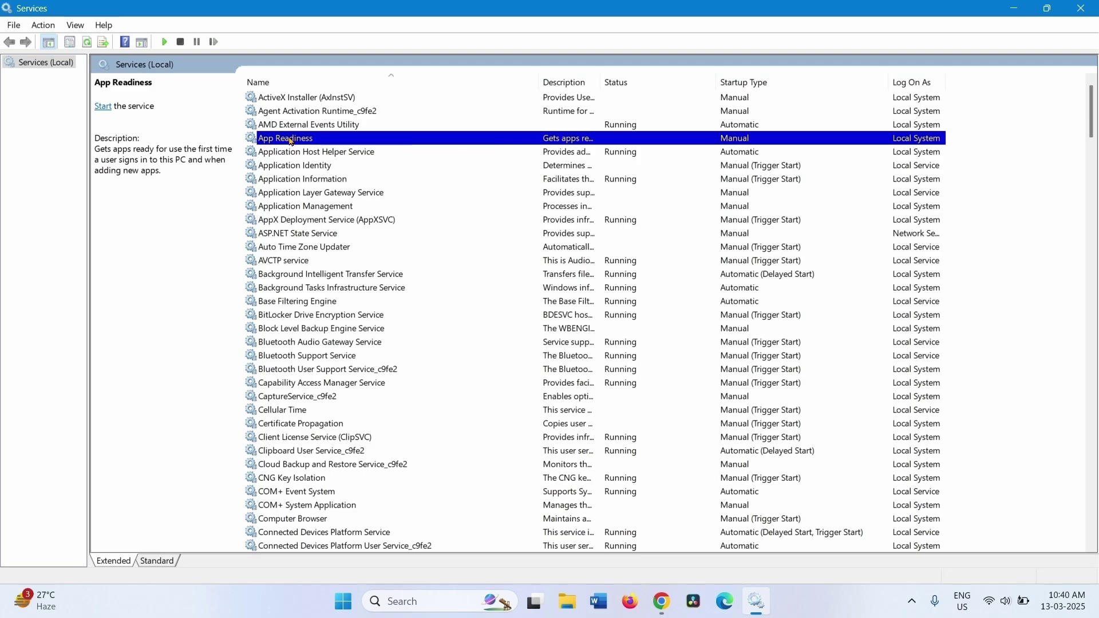
right_click(292, 142)
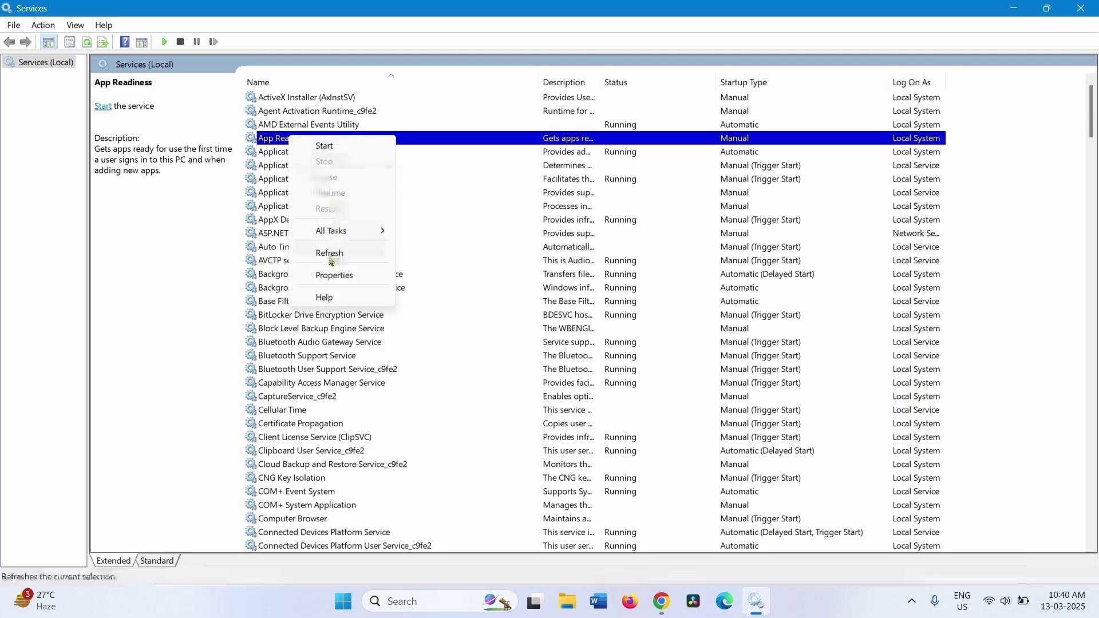
click(324, 276)
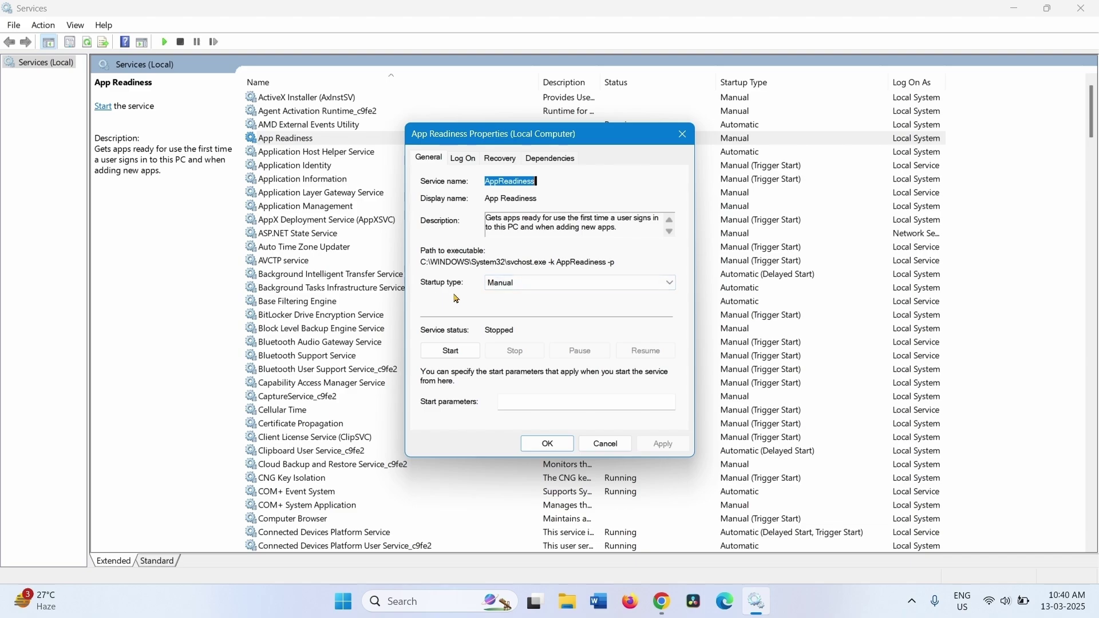
click(496, 284)
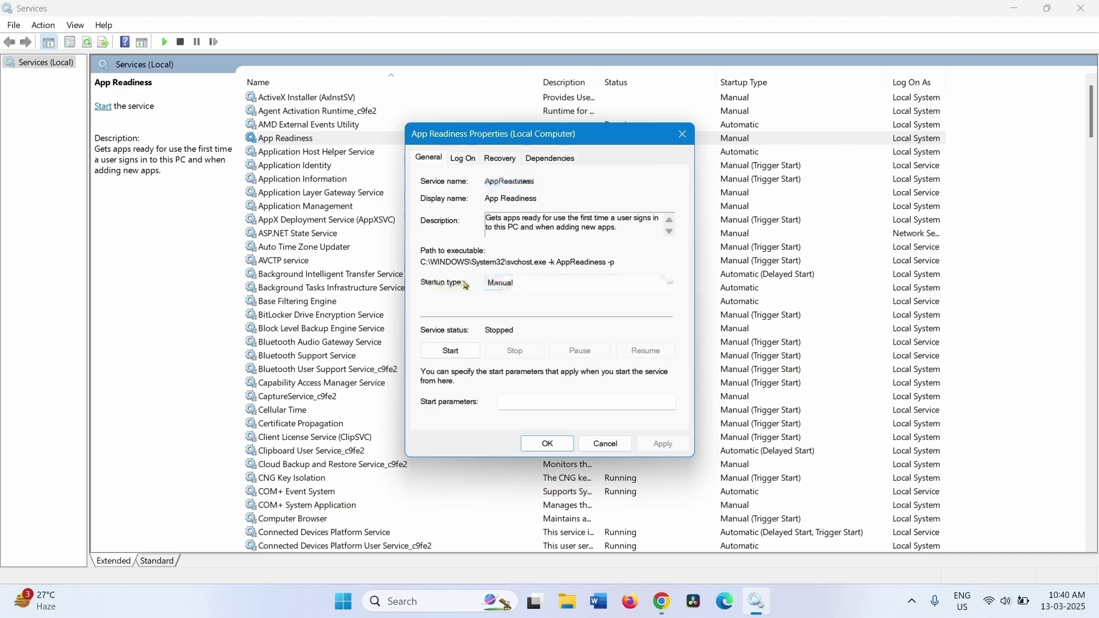
click(515, 285)
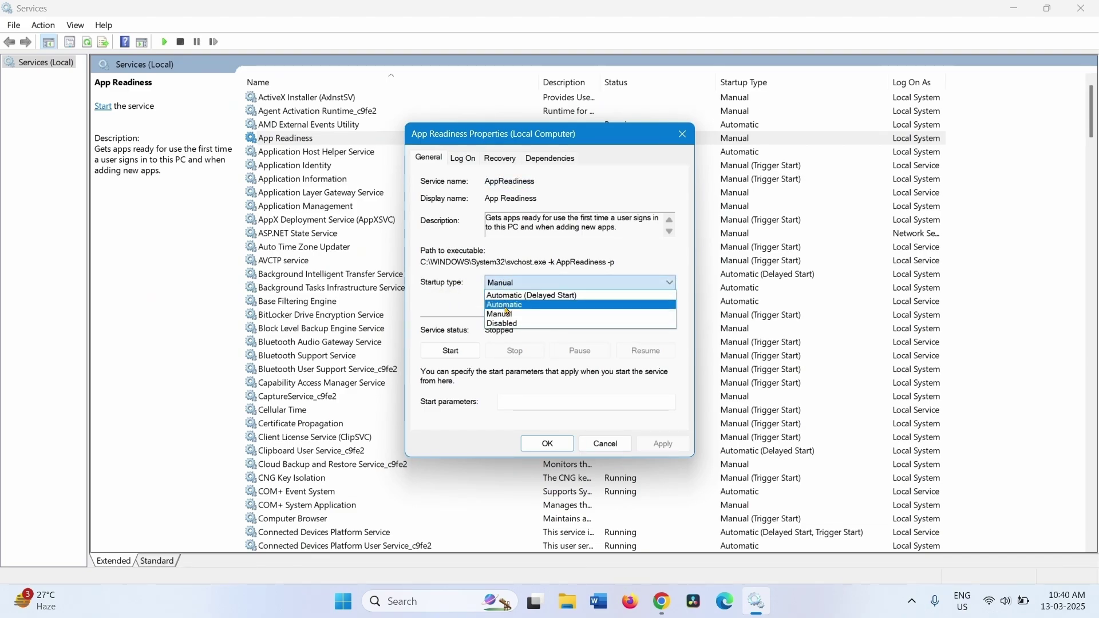
click(507, 305)
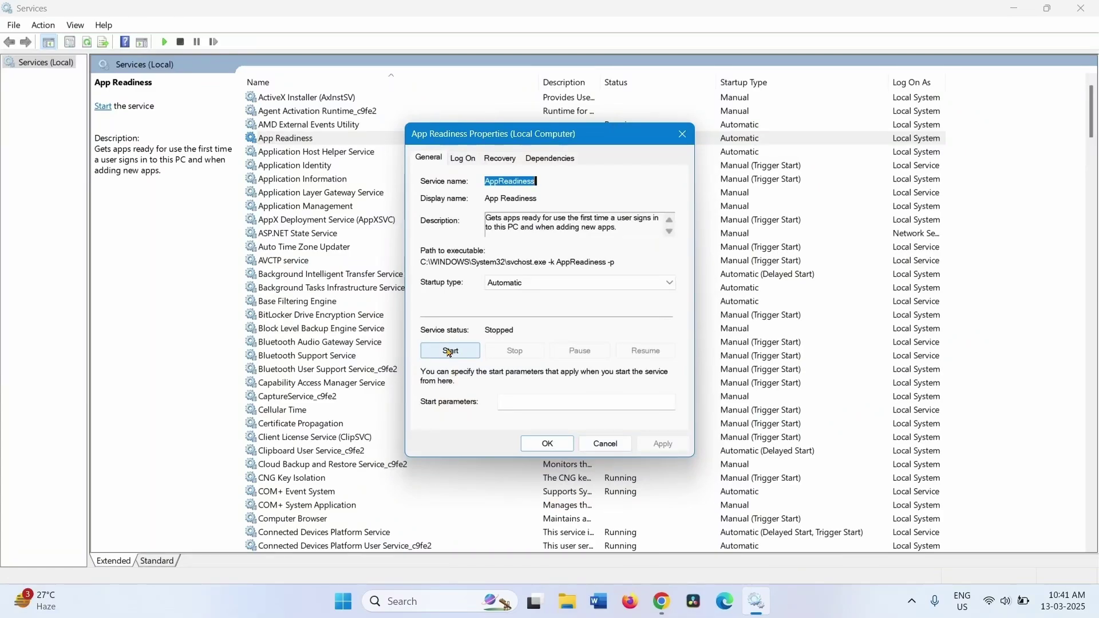
Apply the App Readiness startup setting and start the service, then restart it from the services list.
click(450, 351)
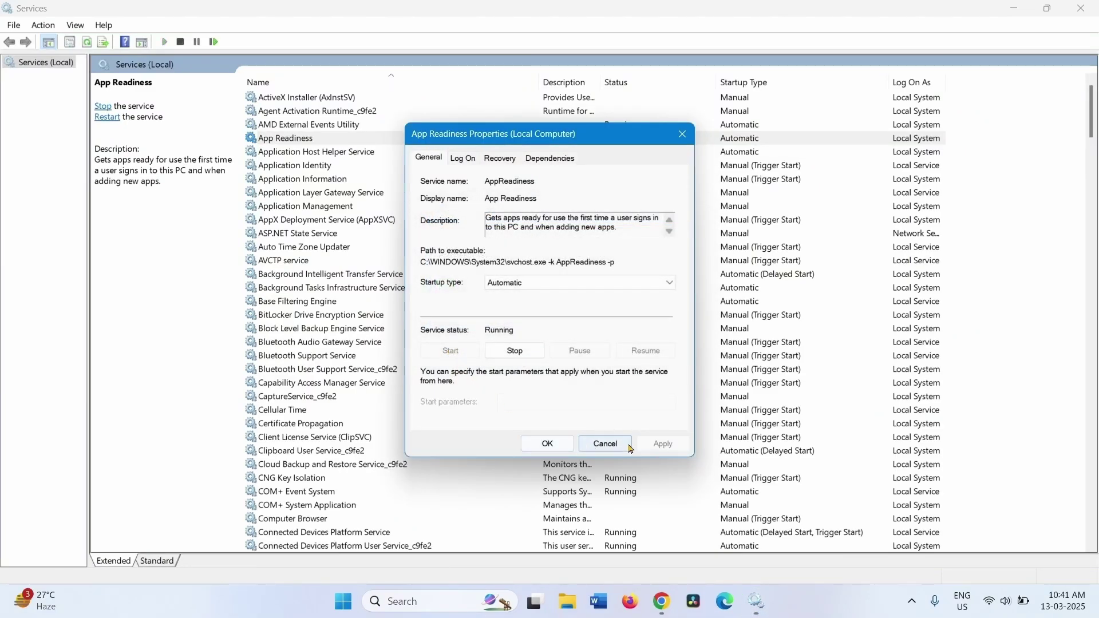
click(572, 283)
click(506, 301)
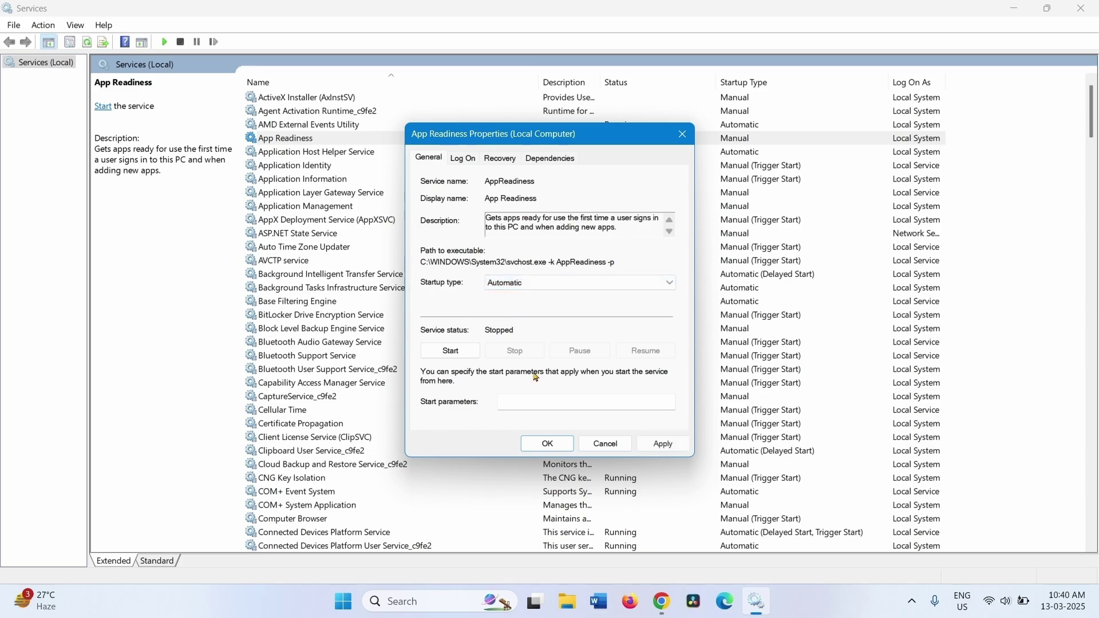
click(669, 446)
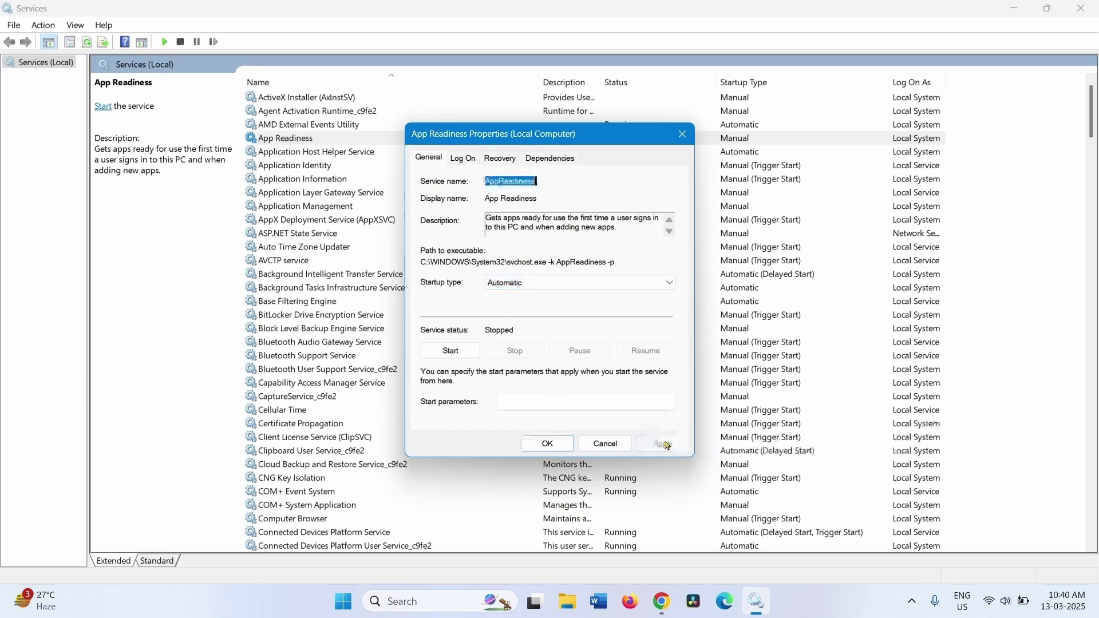
click(546, 445)
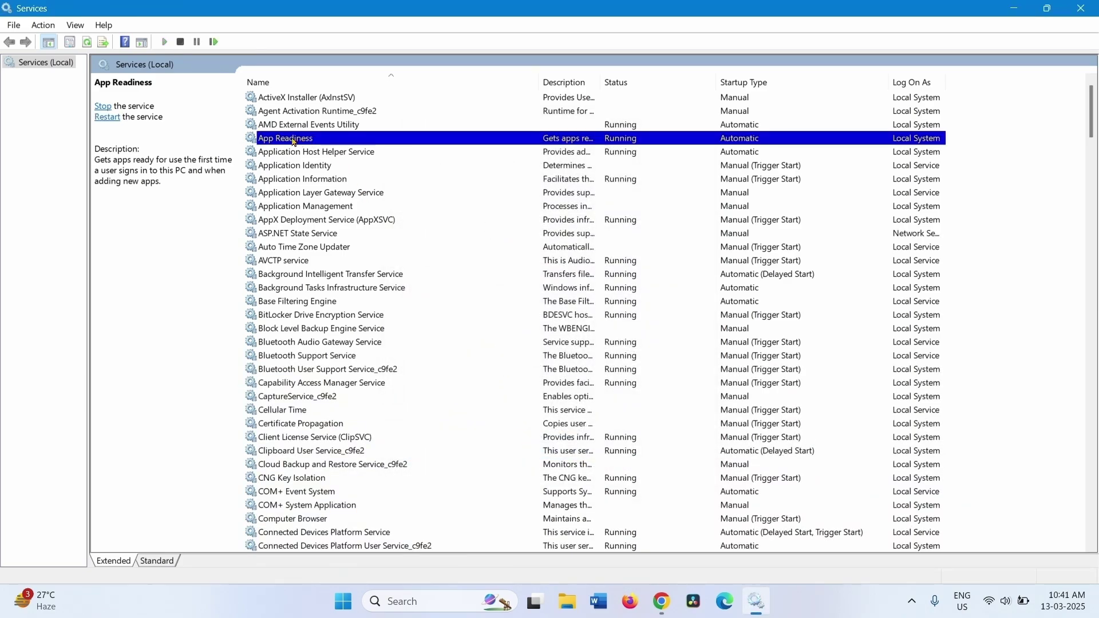
right_click(293, 139)
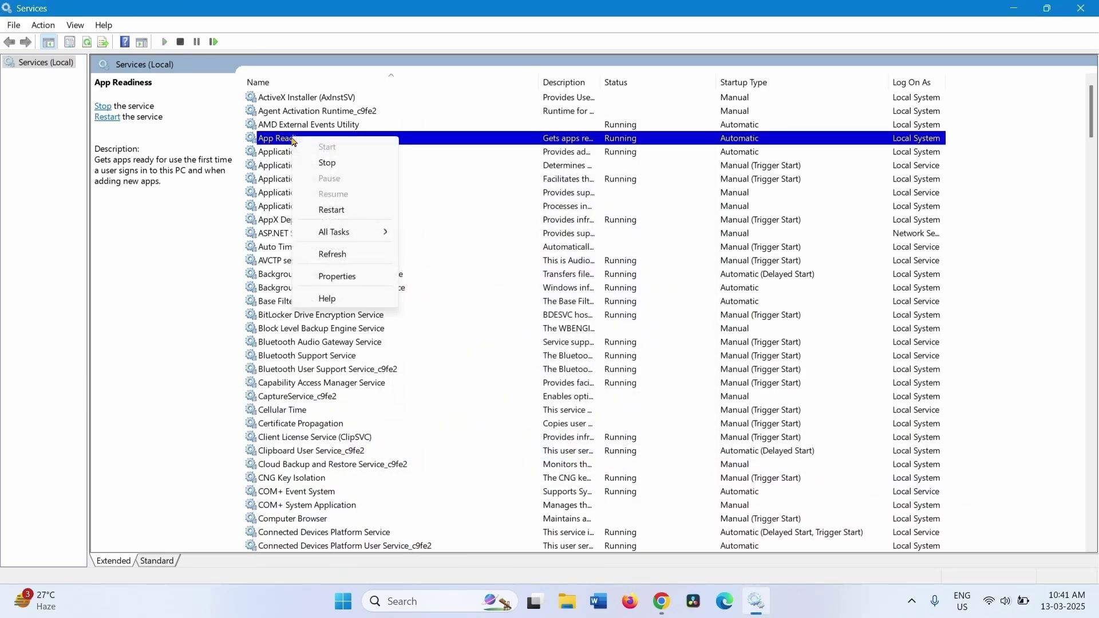
click(329, 216)
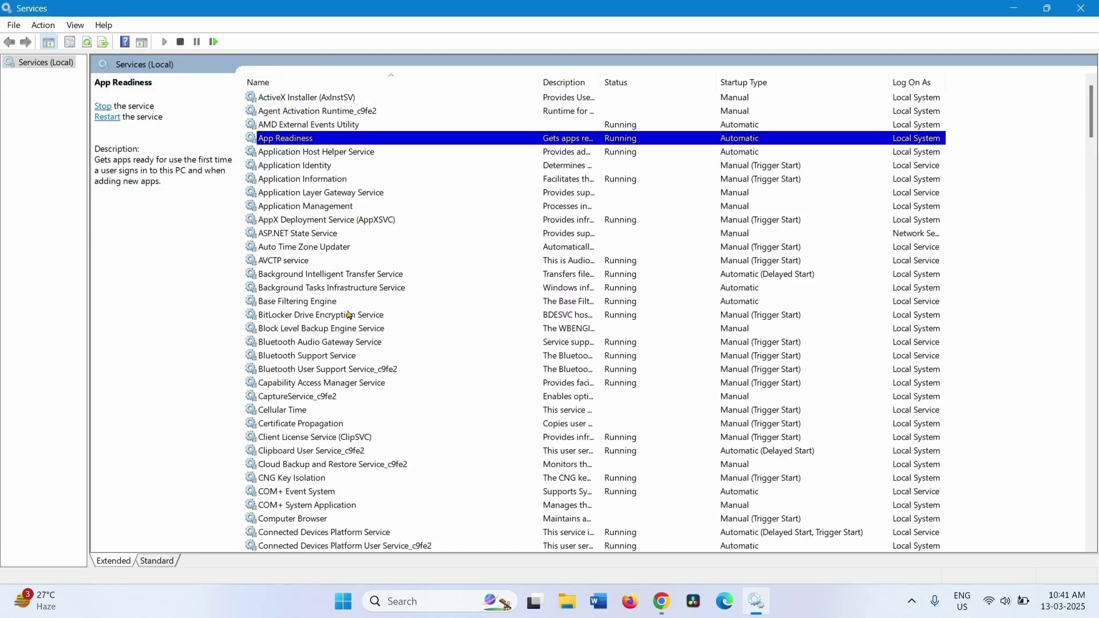
Set the Background Intelligent Transfer Service's startup type to Automatic, apply the change and restart the service.
click(289, 277)
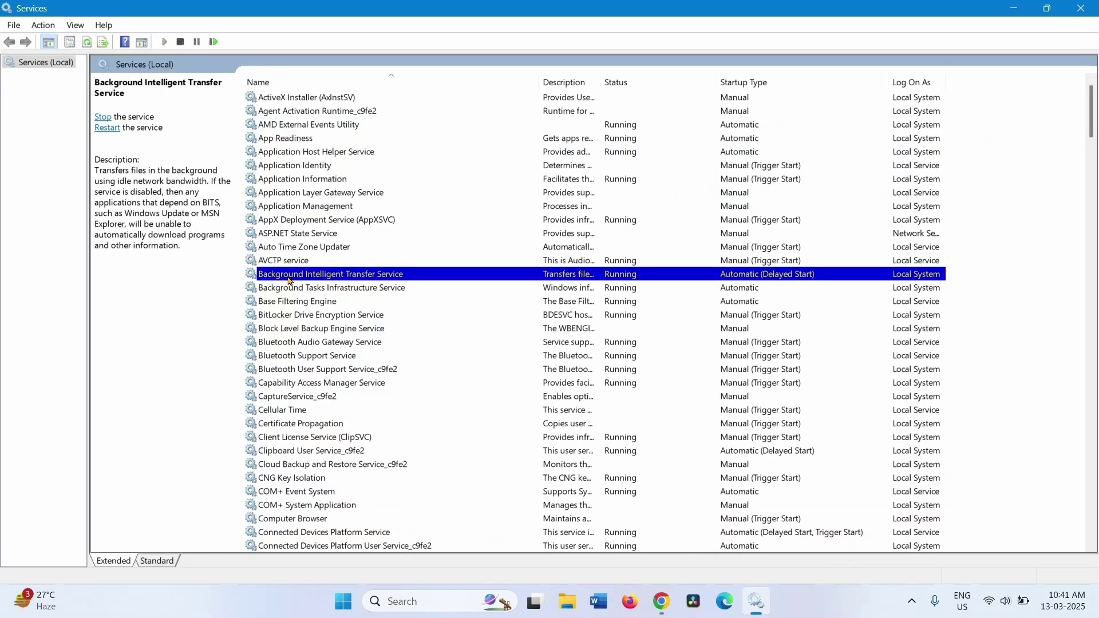
right_click(290, 280)
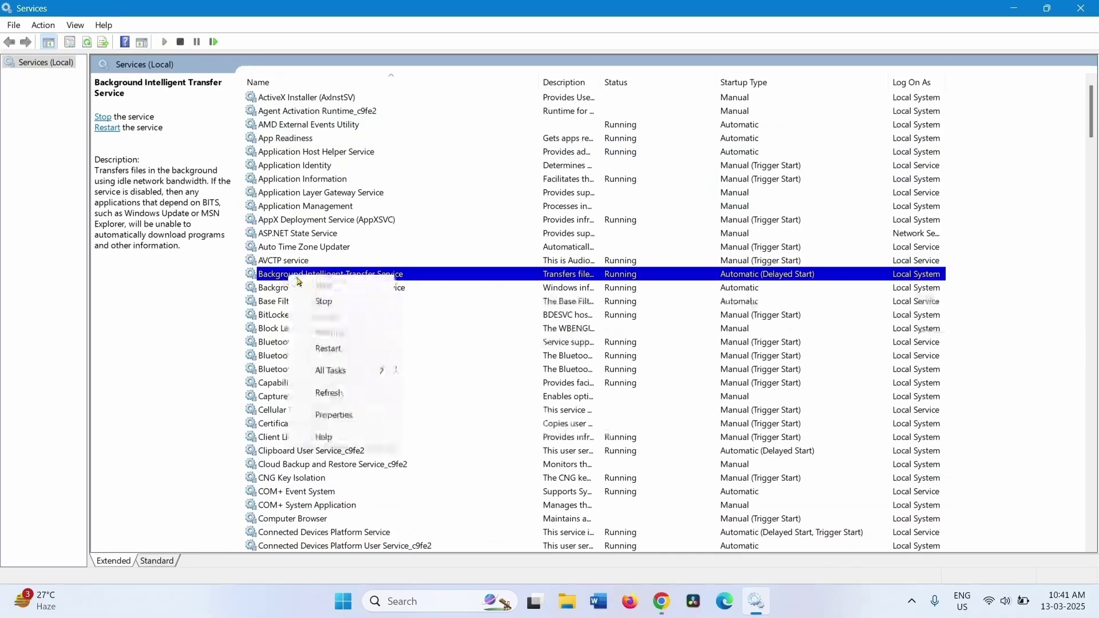
click(340, 416)
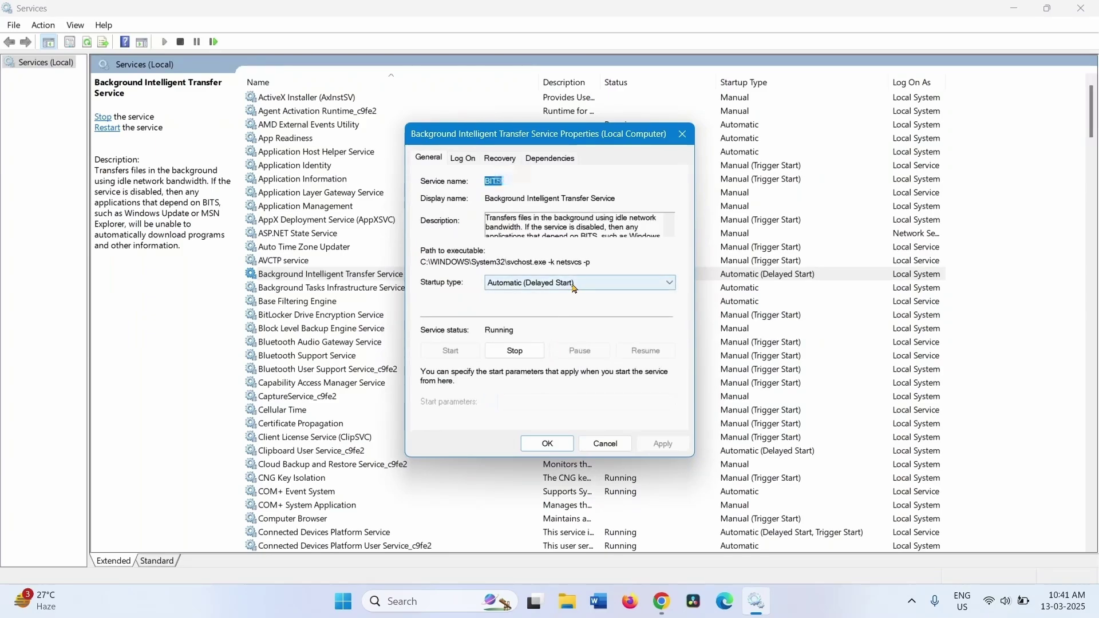
click(575, 288)
click(543, 304)
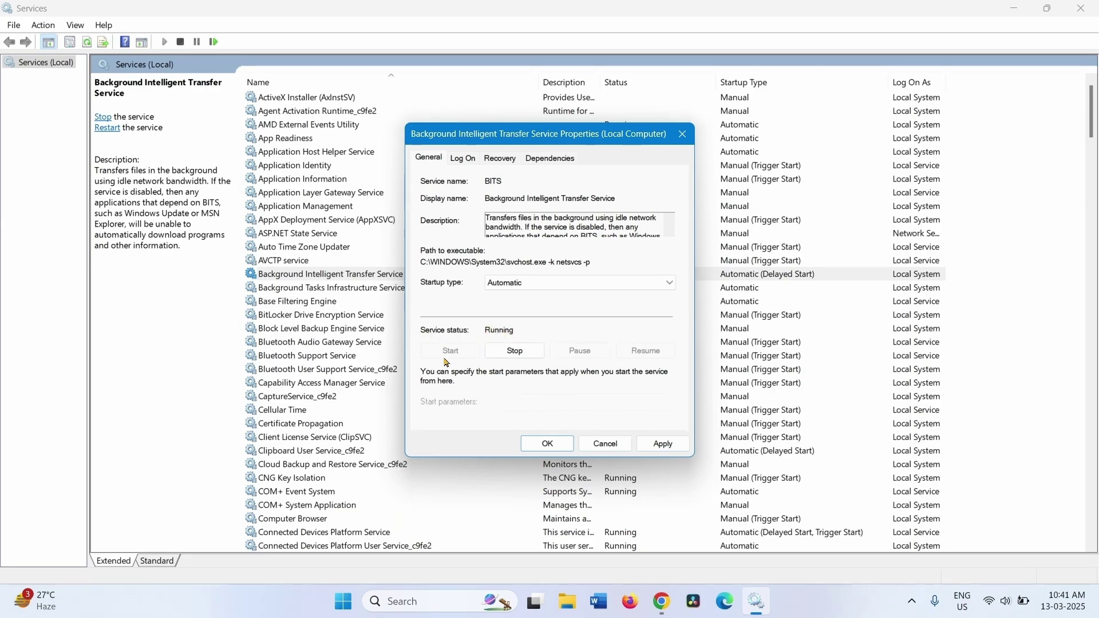
click(664, 446)
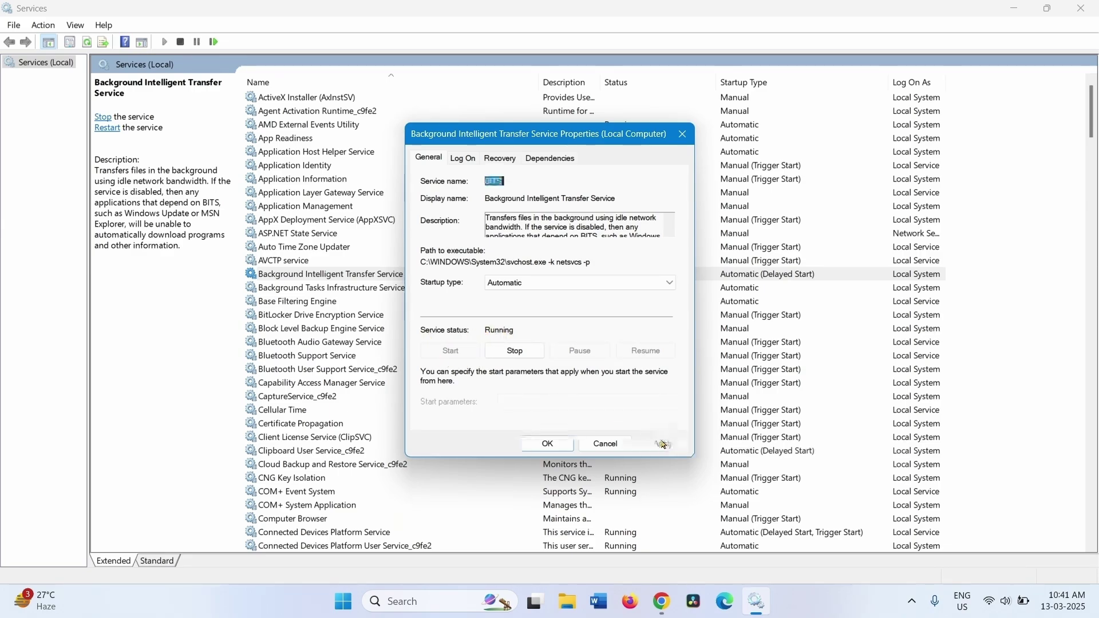
click(558, 443)
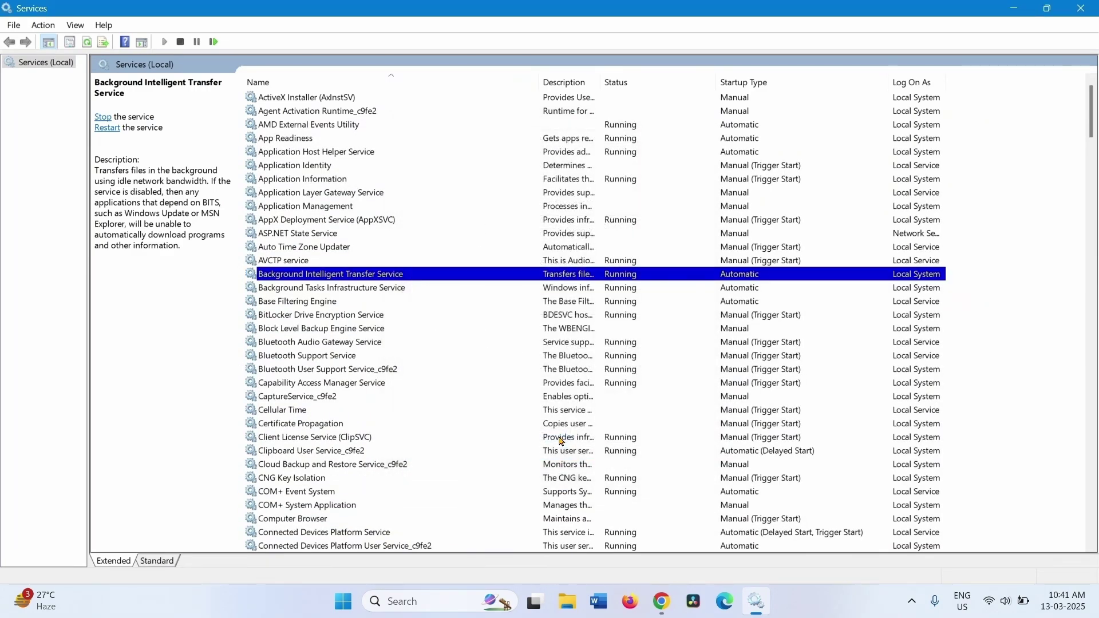
right_click(343, 281)
click(373, 349)
Set the Cryptographic Services startup type to Automatic and apply the change in its properties.
scroll(341, 475, down, 9)
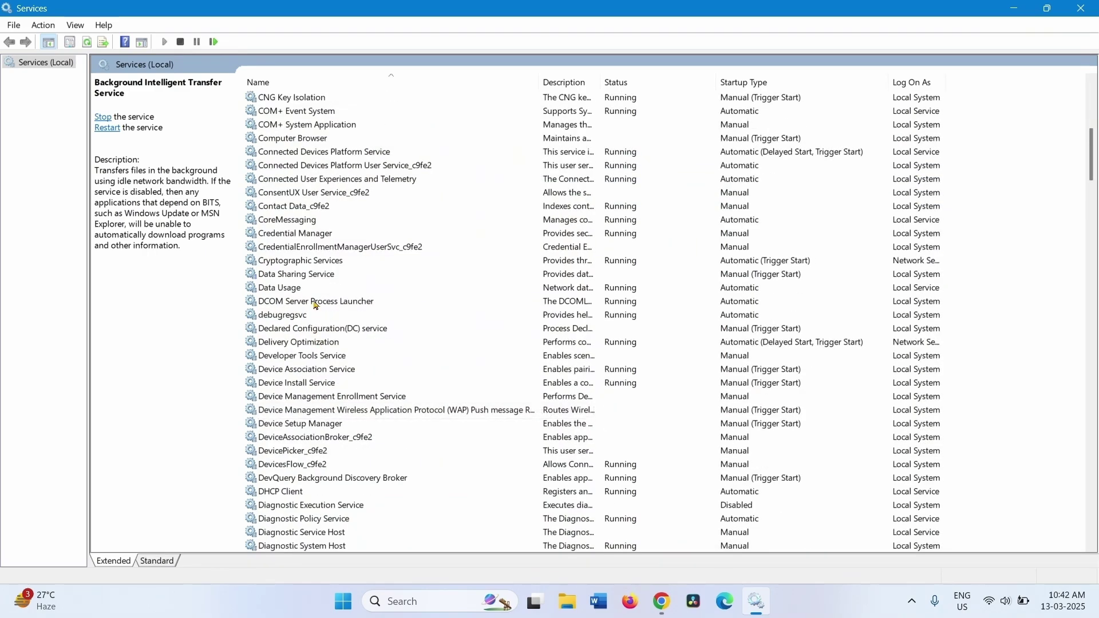
click(306, 264)
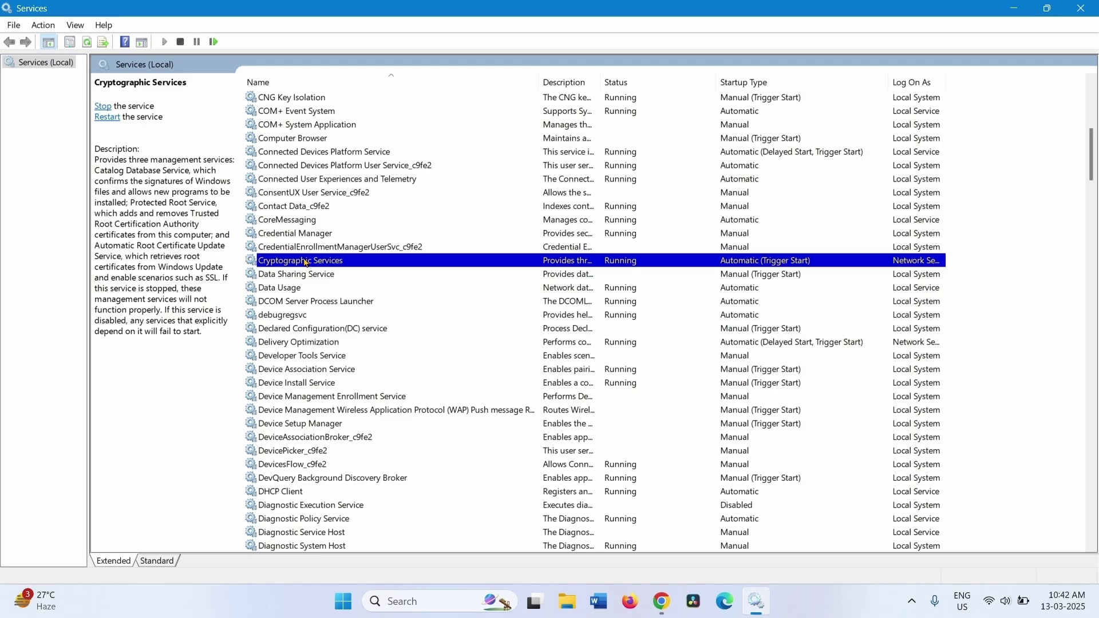
right_click(307, 264)
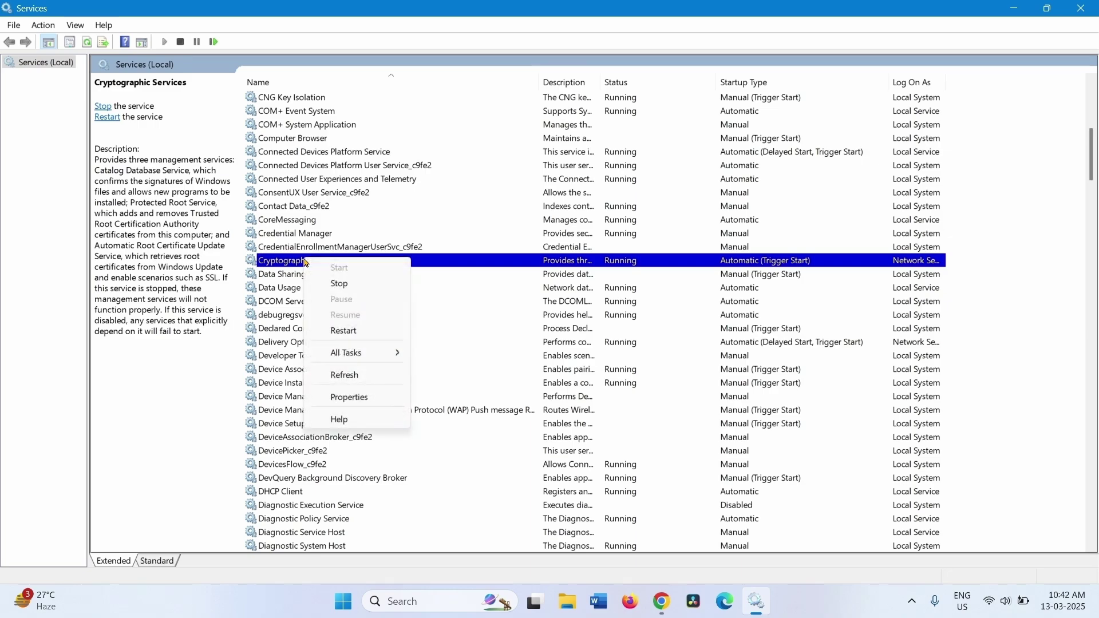
click(350, 398)
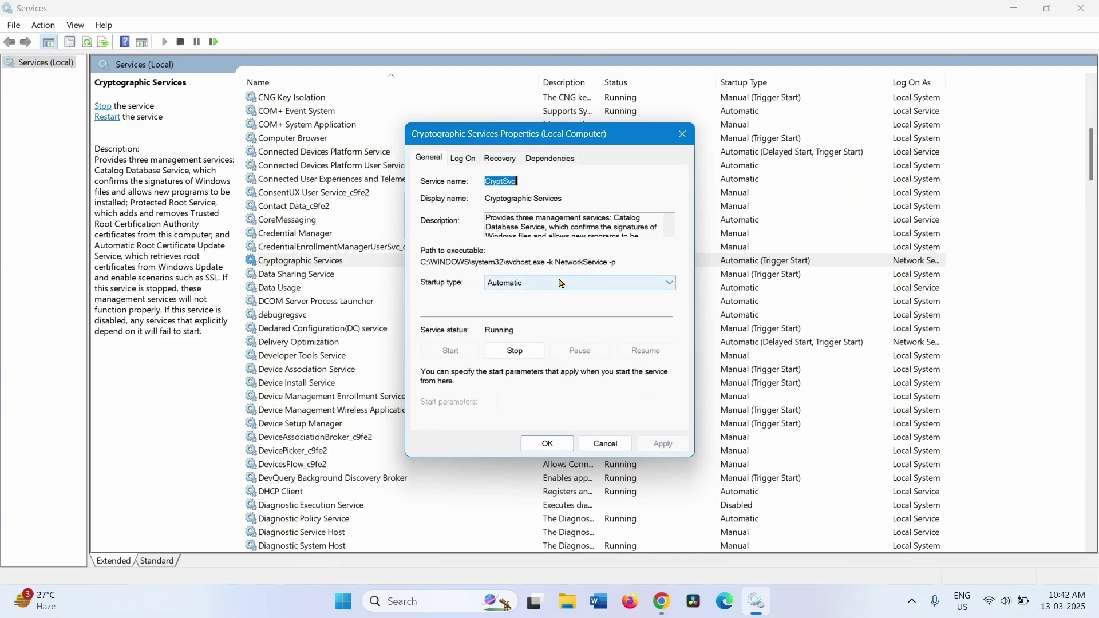
click(587, 282)
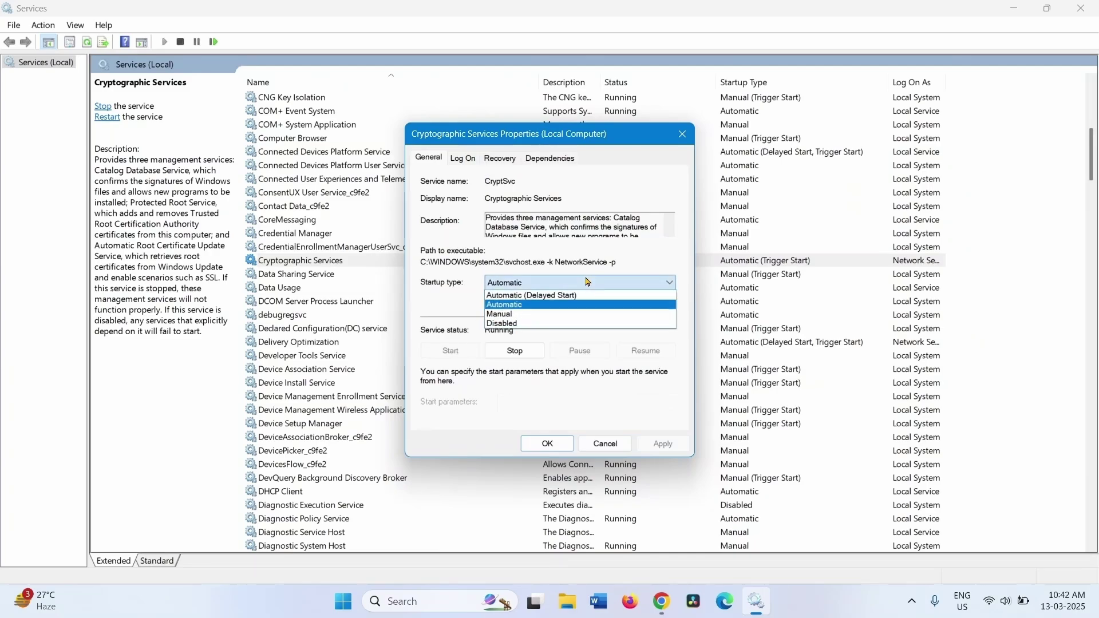
click(552, 311)
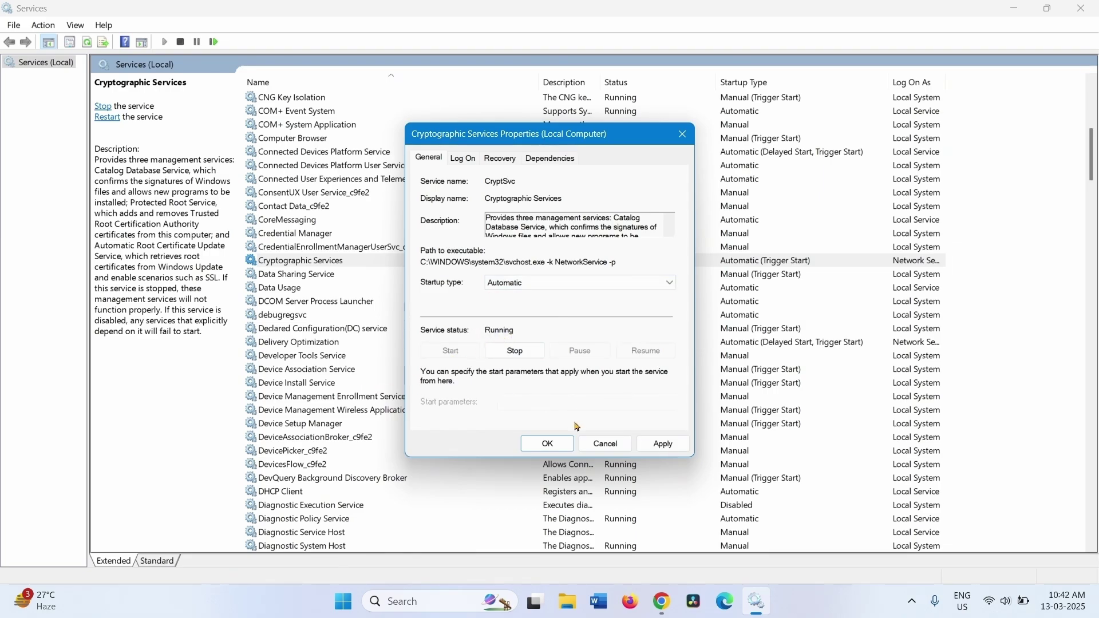
click(662, 446)
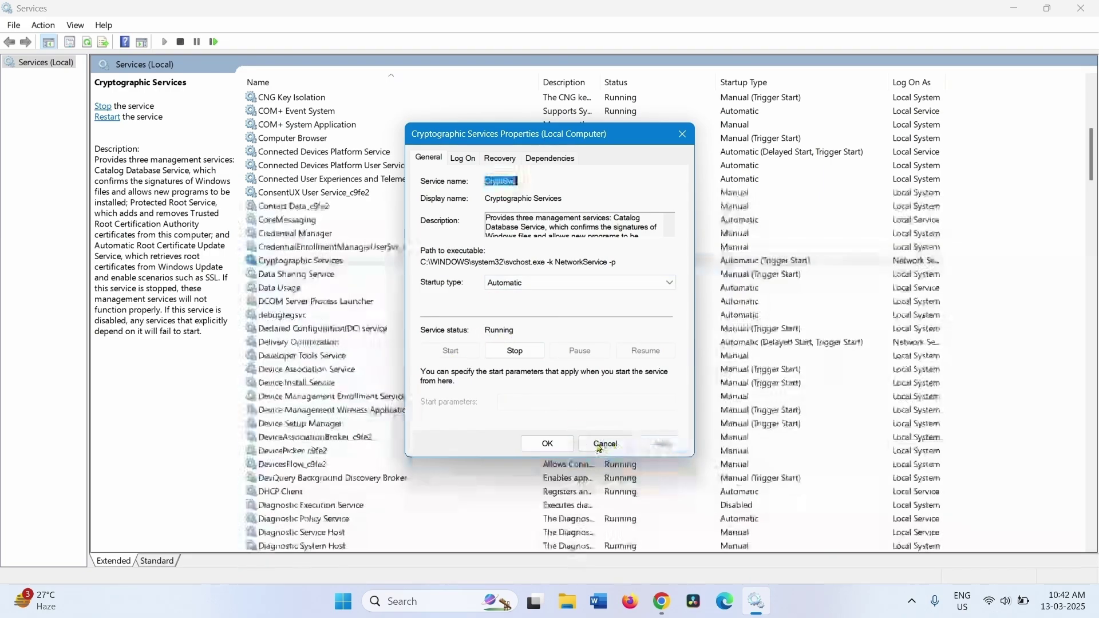
click(550, 444)
Restart Cryptographic Services and close the Services console.
click(326, 263)
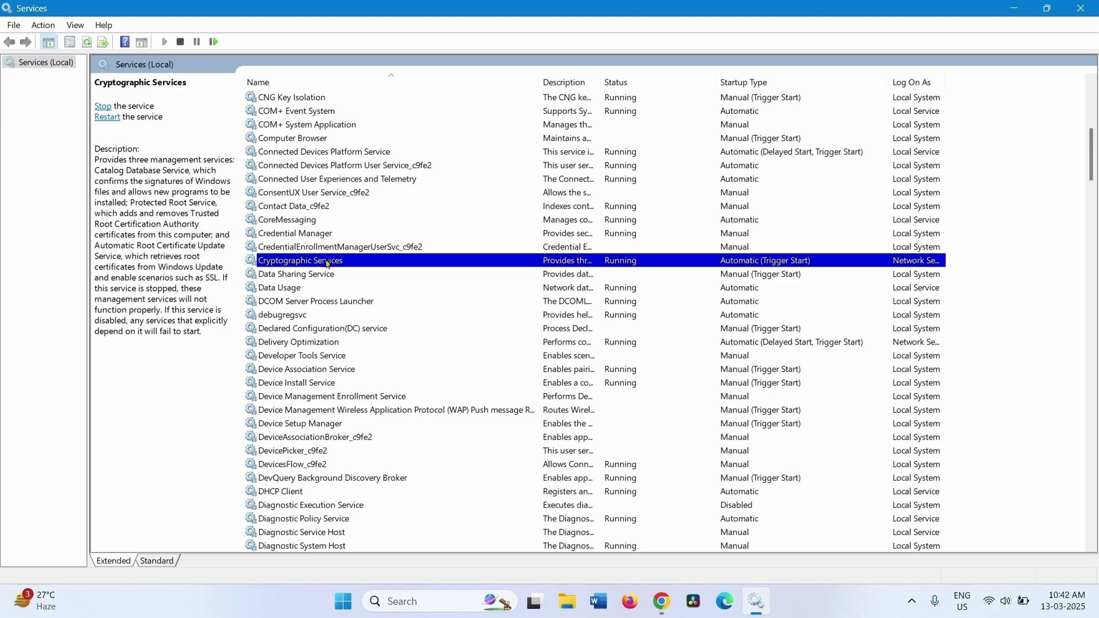
right_click(328, 264)
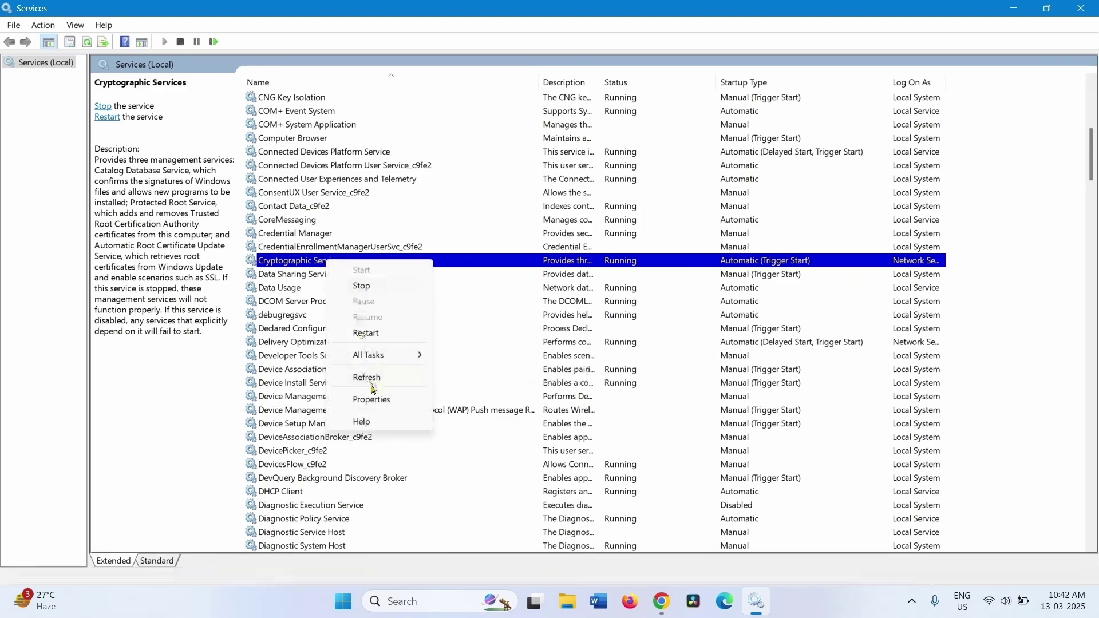
click(369, 338)
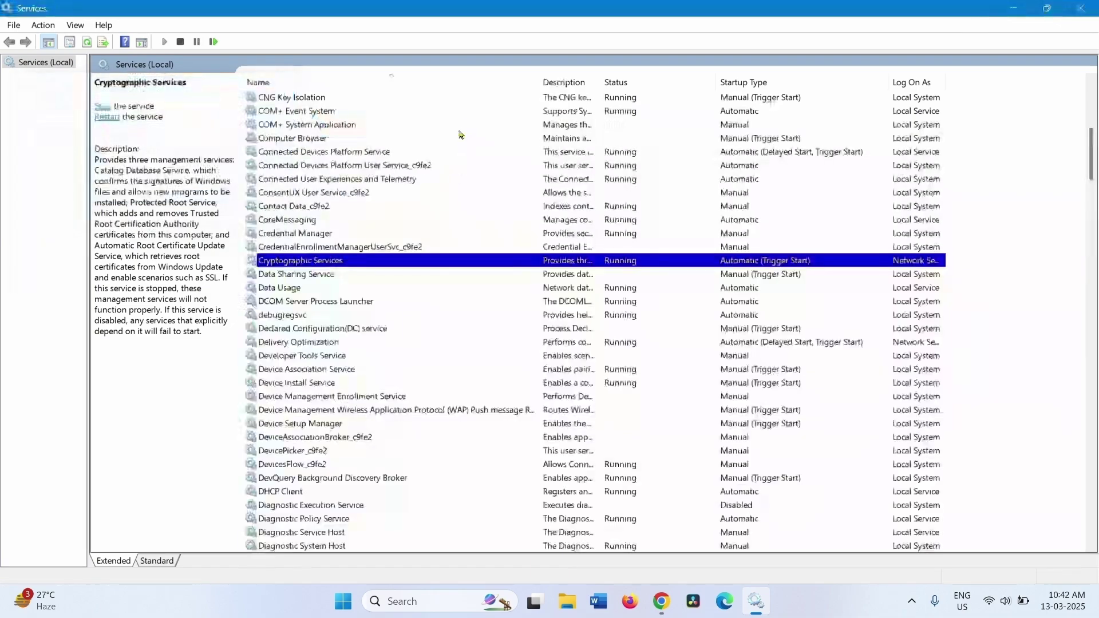
click(1081, 9)
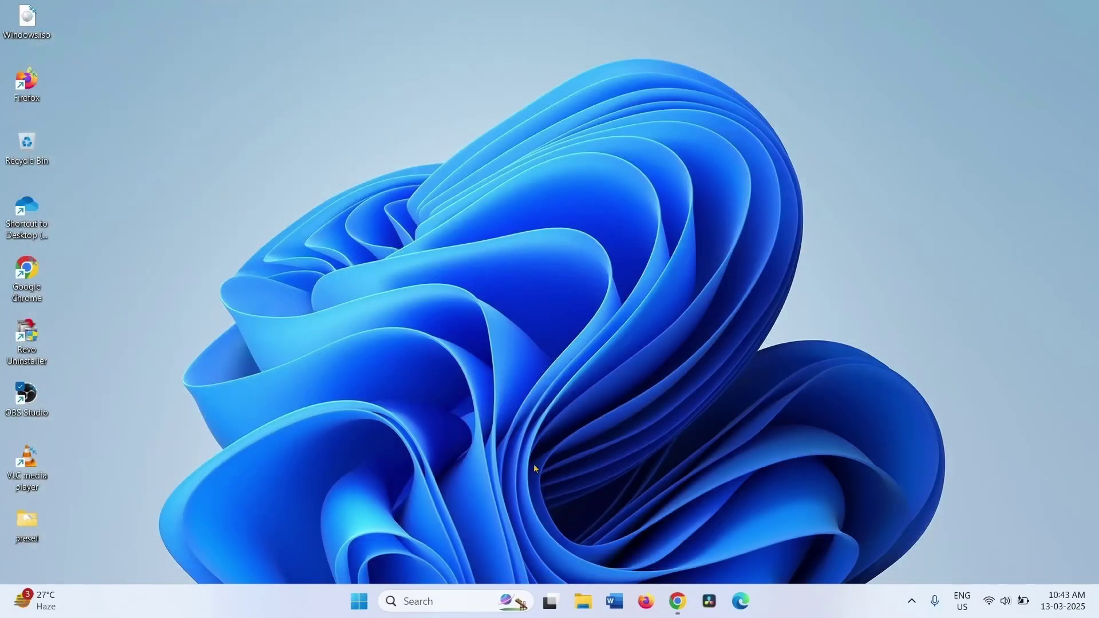
Check for updates on the Windows Update page of Settings and close Settings.
click(359, 603)
click(360, 603)
click(360, 602)
click(375, 174)
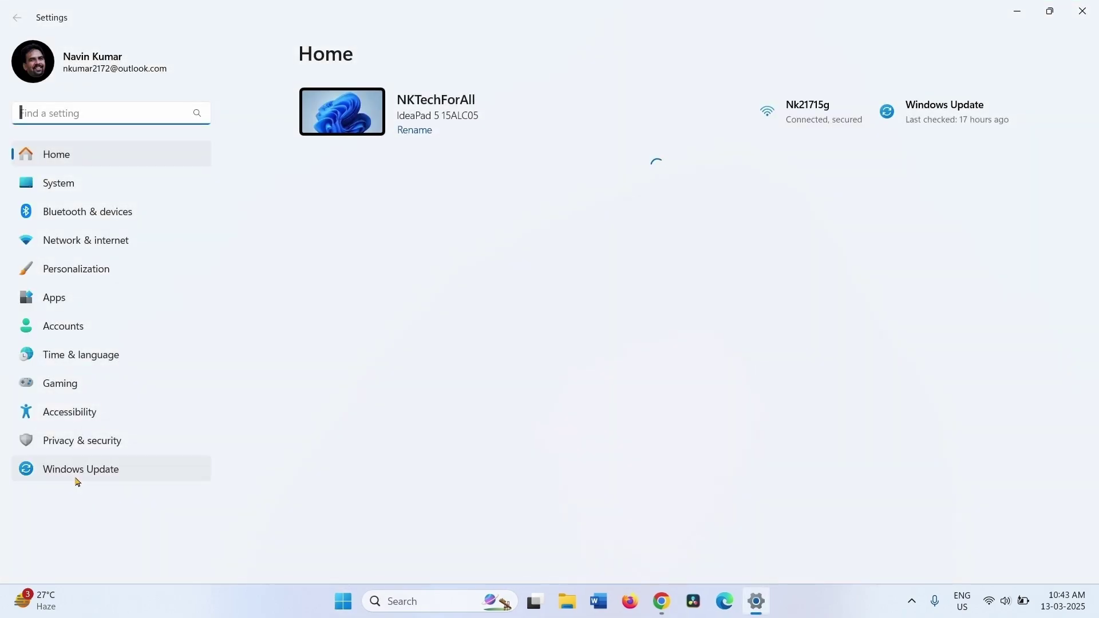
click(75, 480)
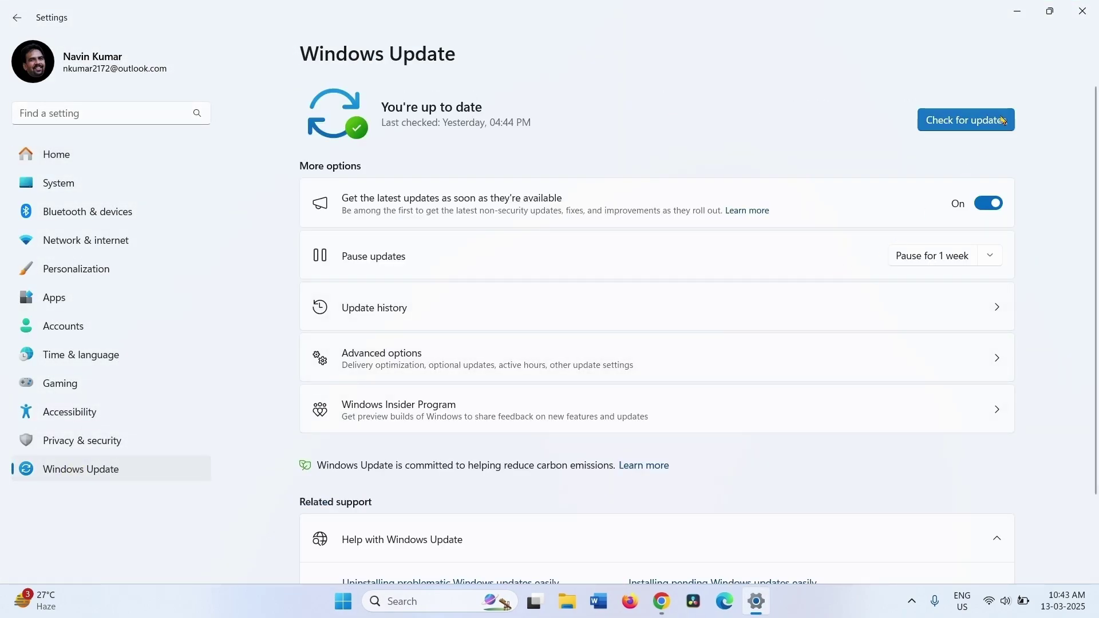
click(1003, 119)
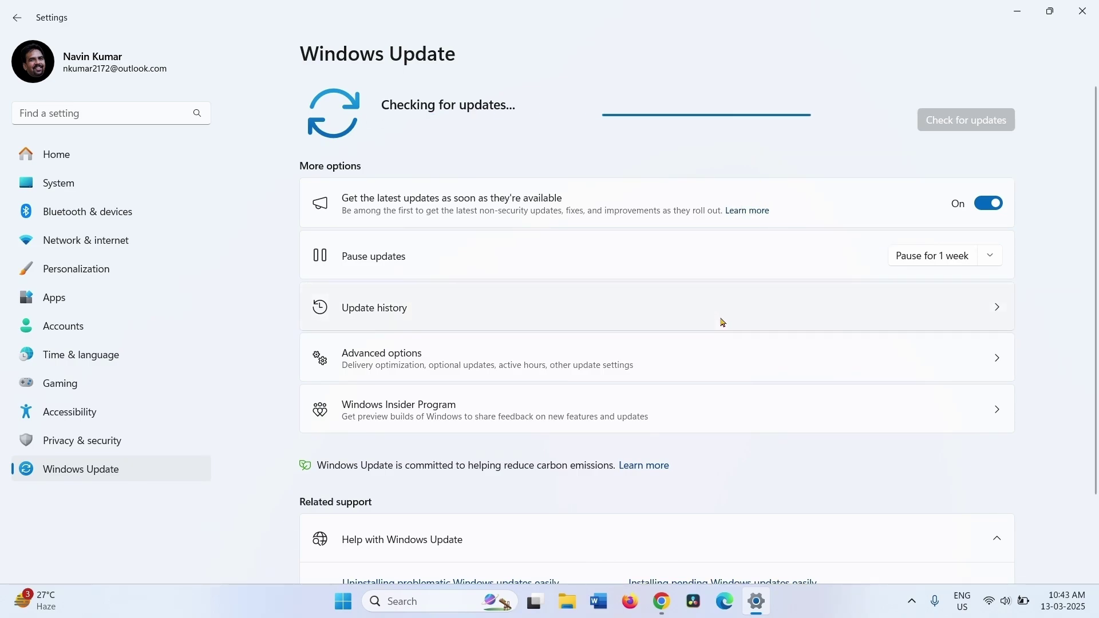
click(1087, 13)
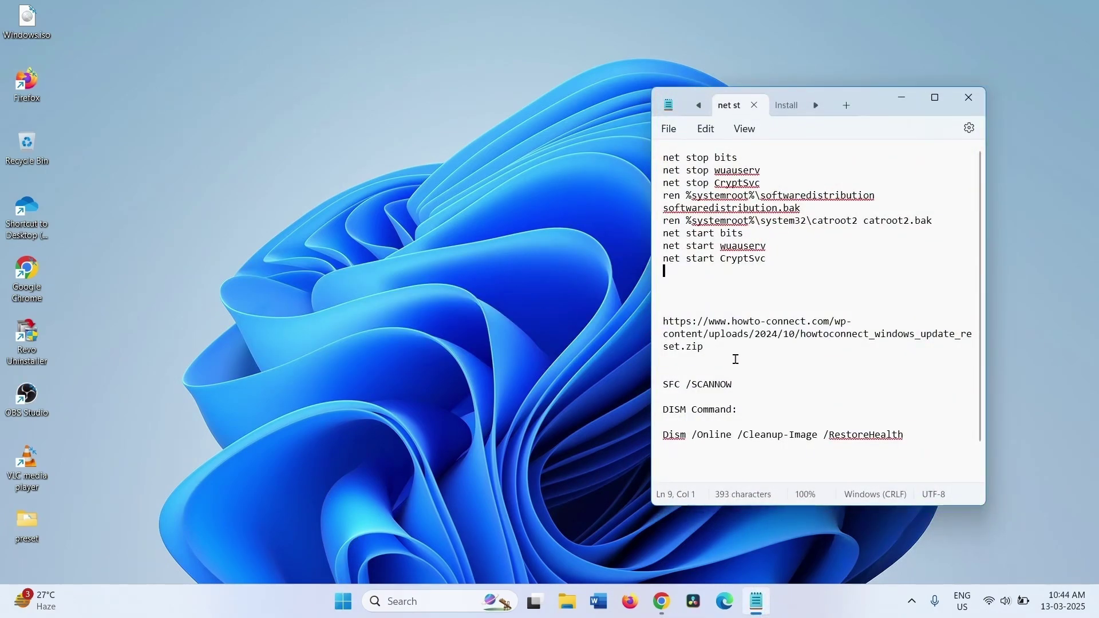
Copy the howto-connect.com link to howtoconnect_windows_update_reset.zip from the notes and download the file in Chrome.
click(726, 356)
click(716, 348)
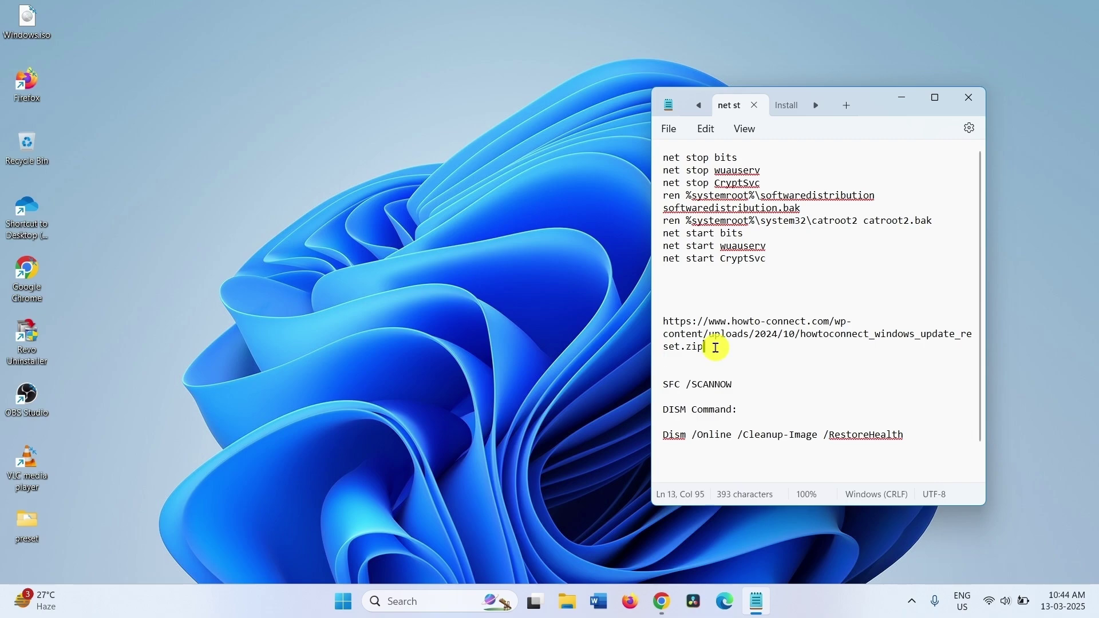
drag(715, 348, 662, 319)
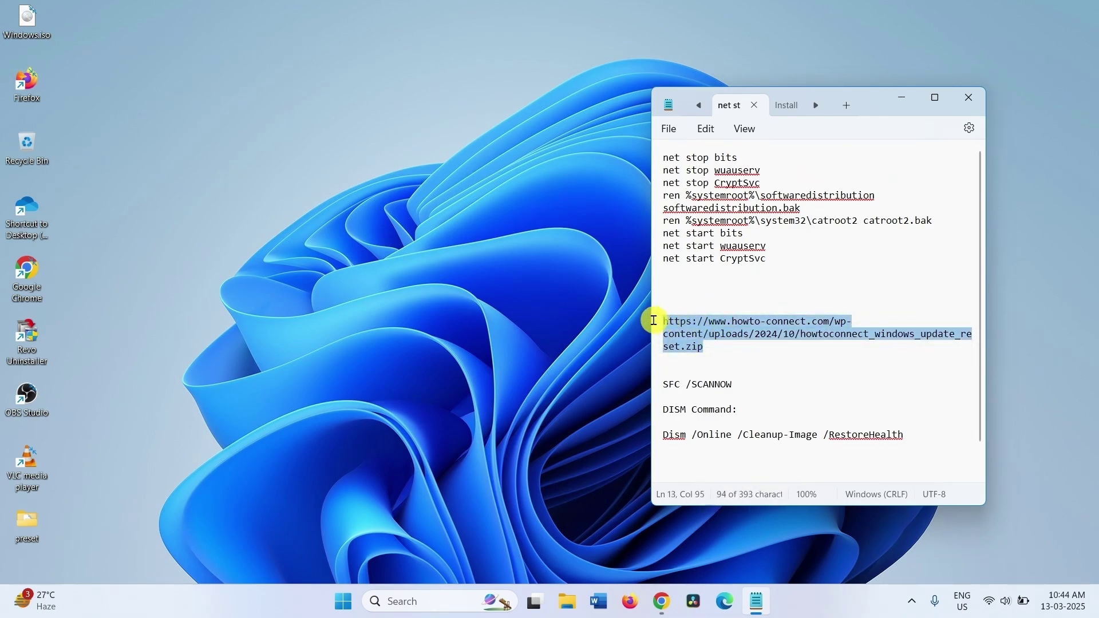
right_click(756, 318)
click(810, 126)
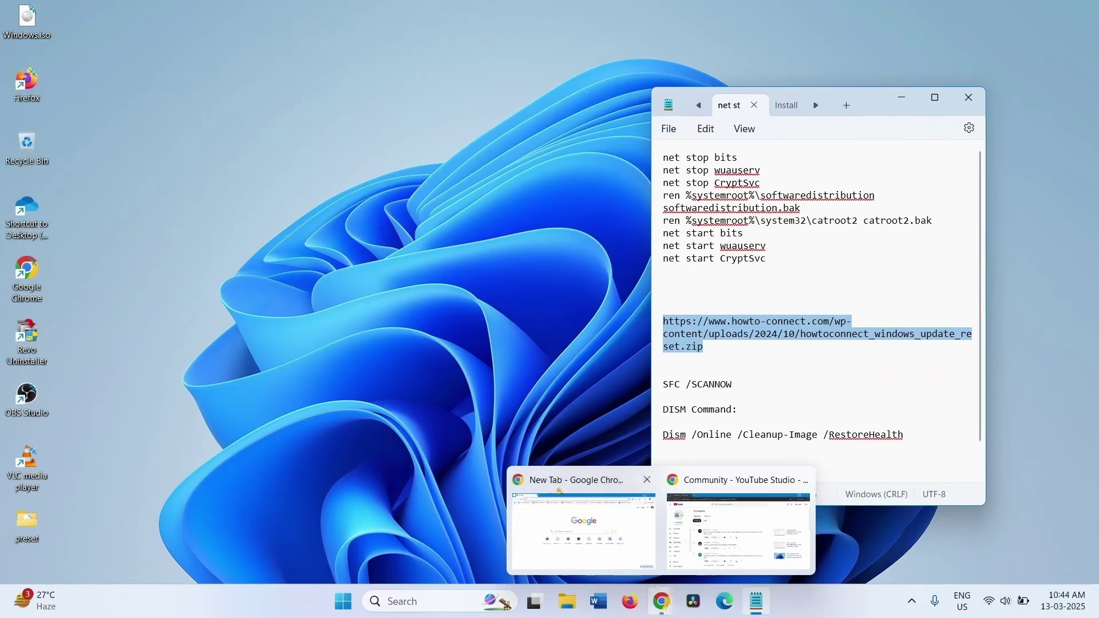
click(611, 532)
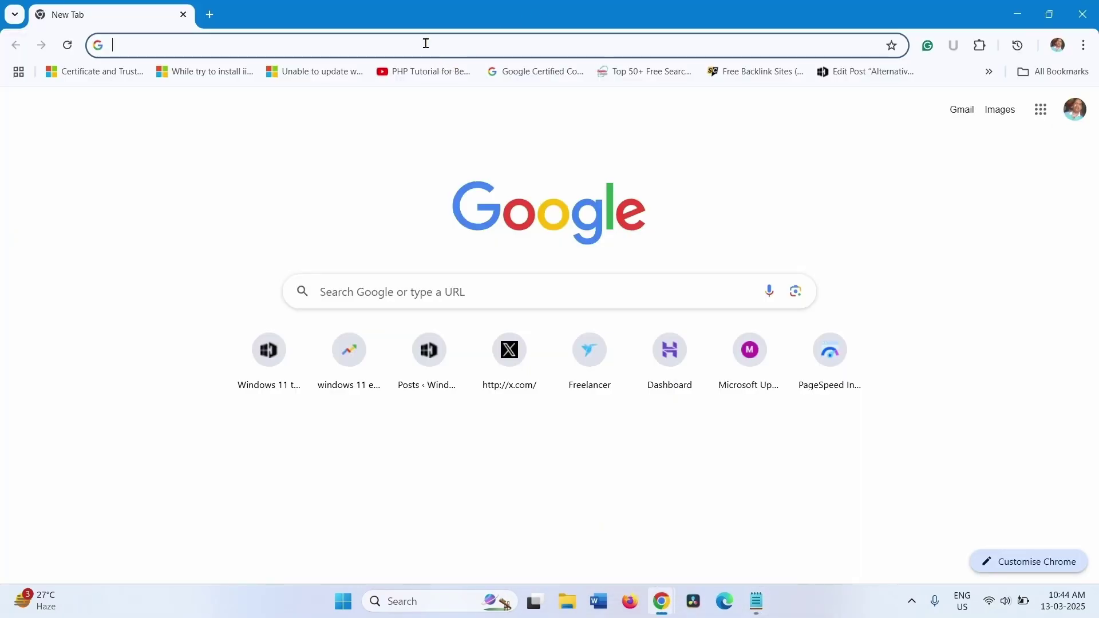
right_click(425, 44)
click(489, 182)
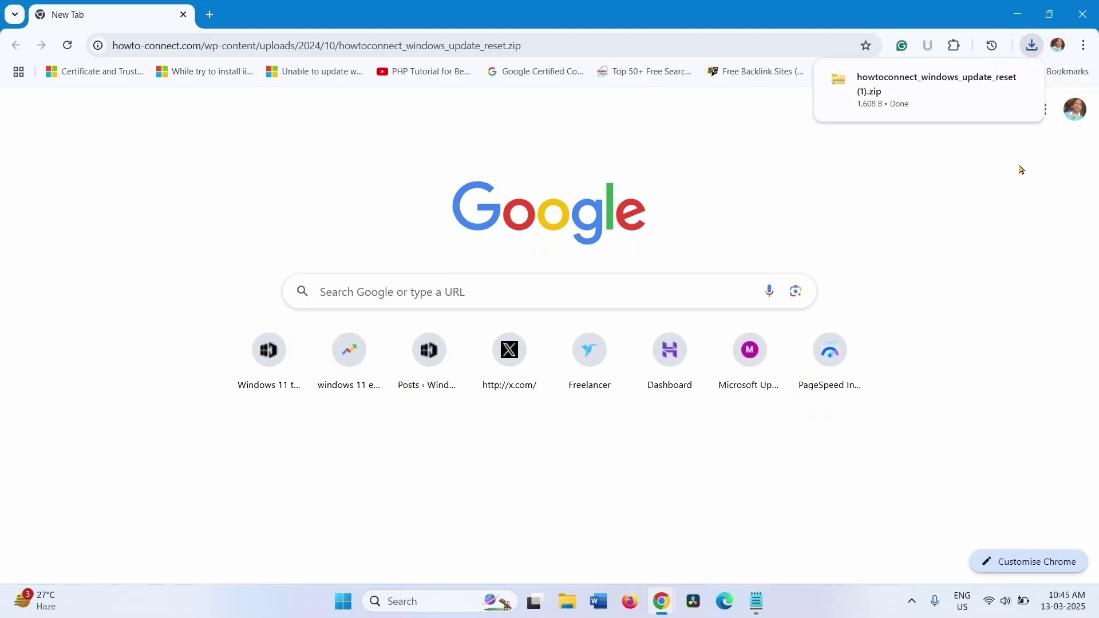
Show the downloaded update reset archive in its folder and extract it to the suggested Downloads subfolder.
mouse_move(935, 95)
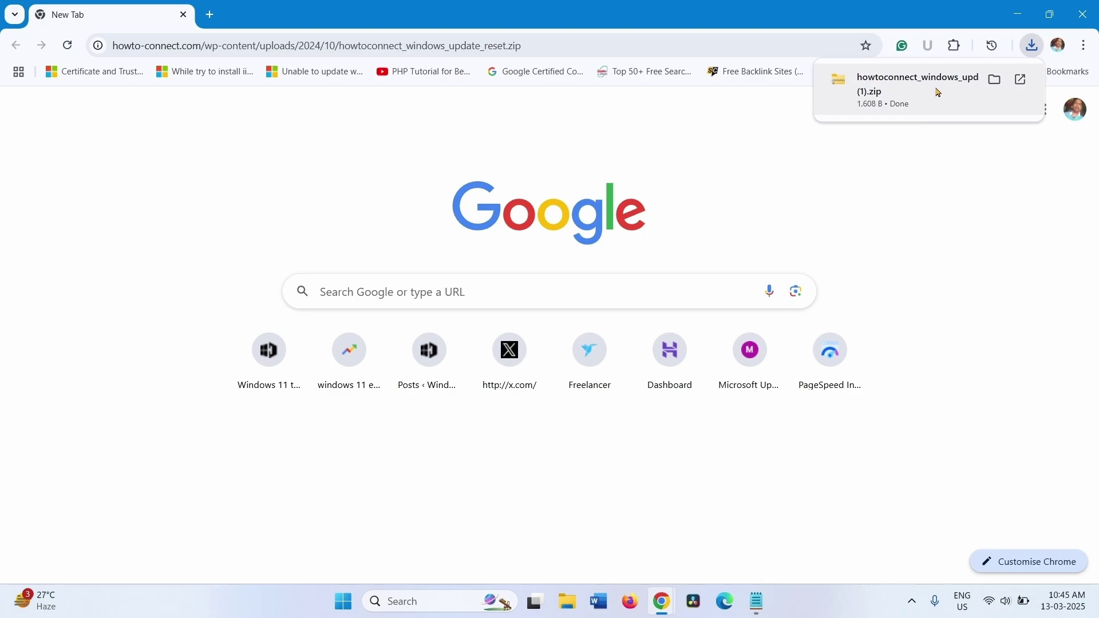
click(997, 80)
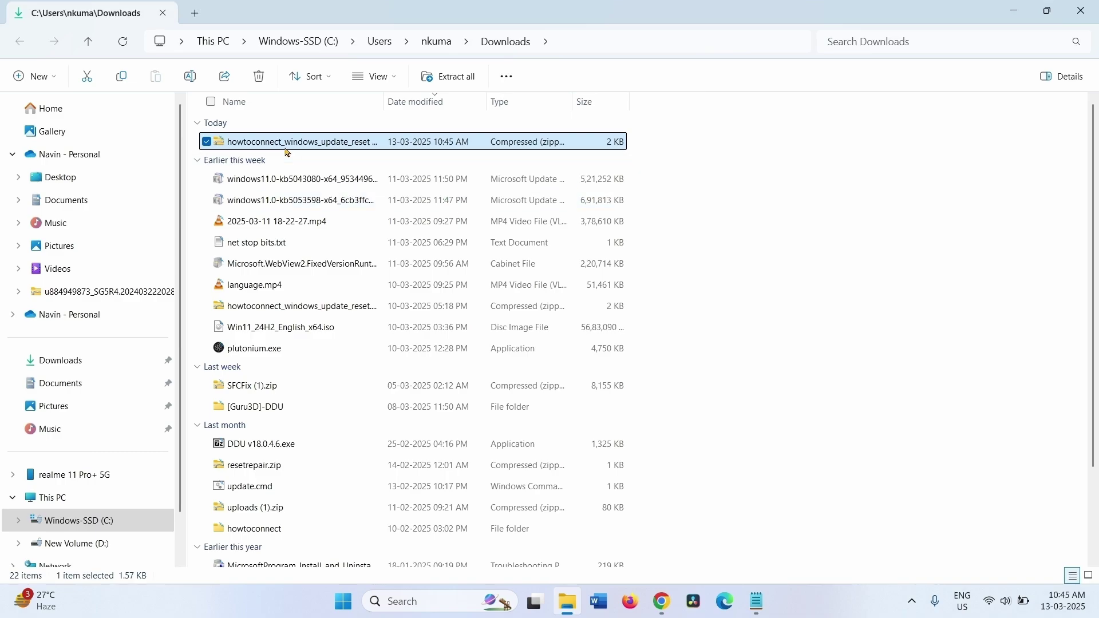
click(450, 77)
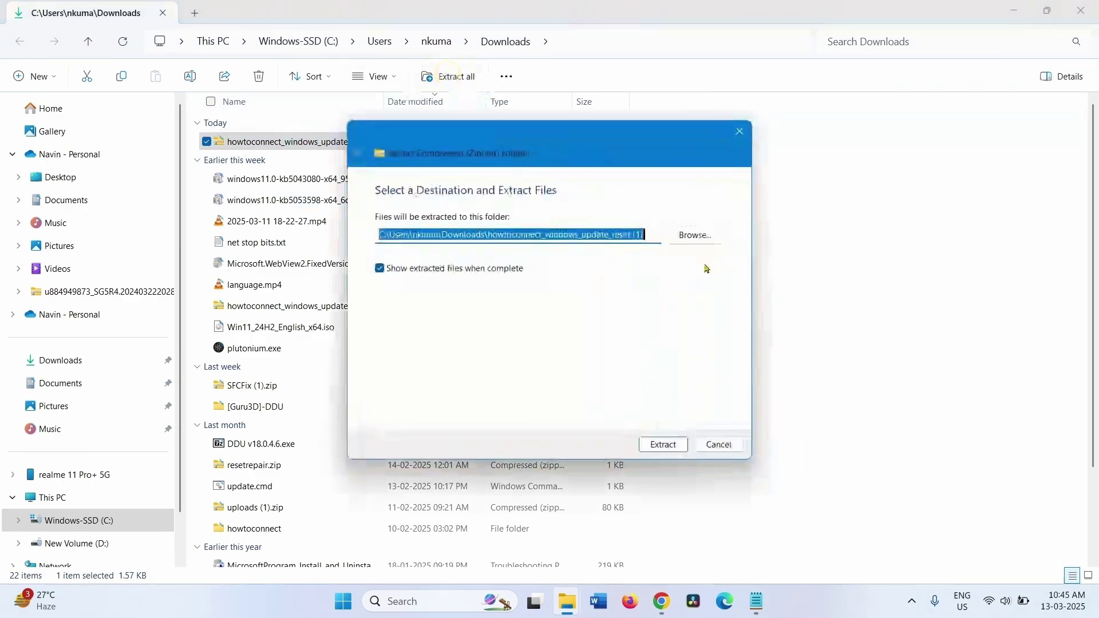
click(673, 445)
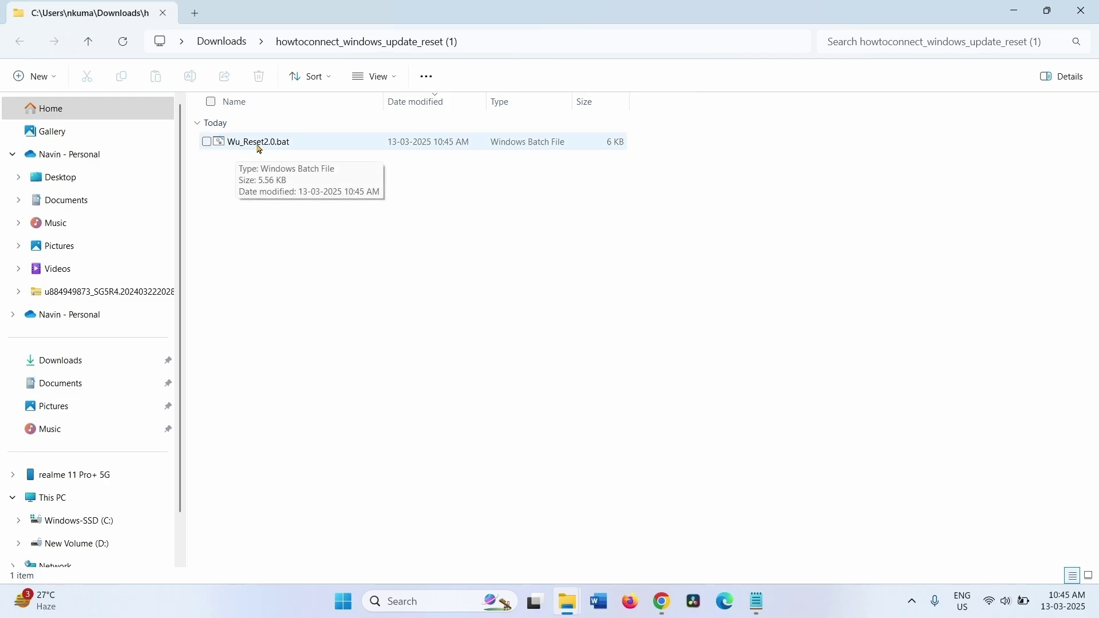
Run the extracted Wu_Reset2.0 script as administrator, allow it to make changes and continue through its pauses.
right_click(266, 143)
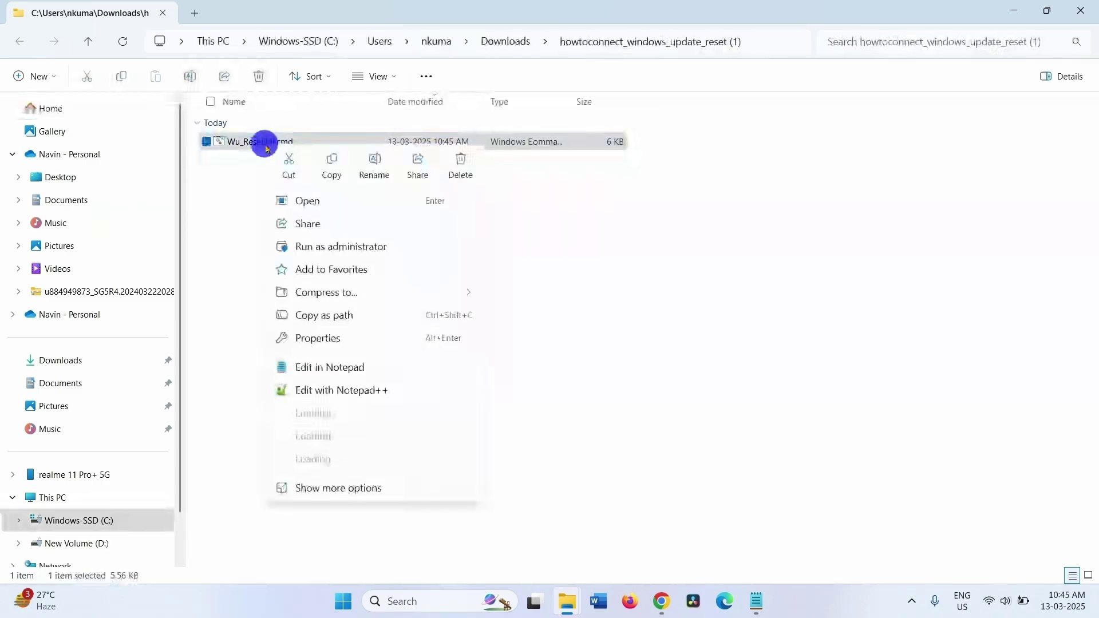
click(308, 247)
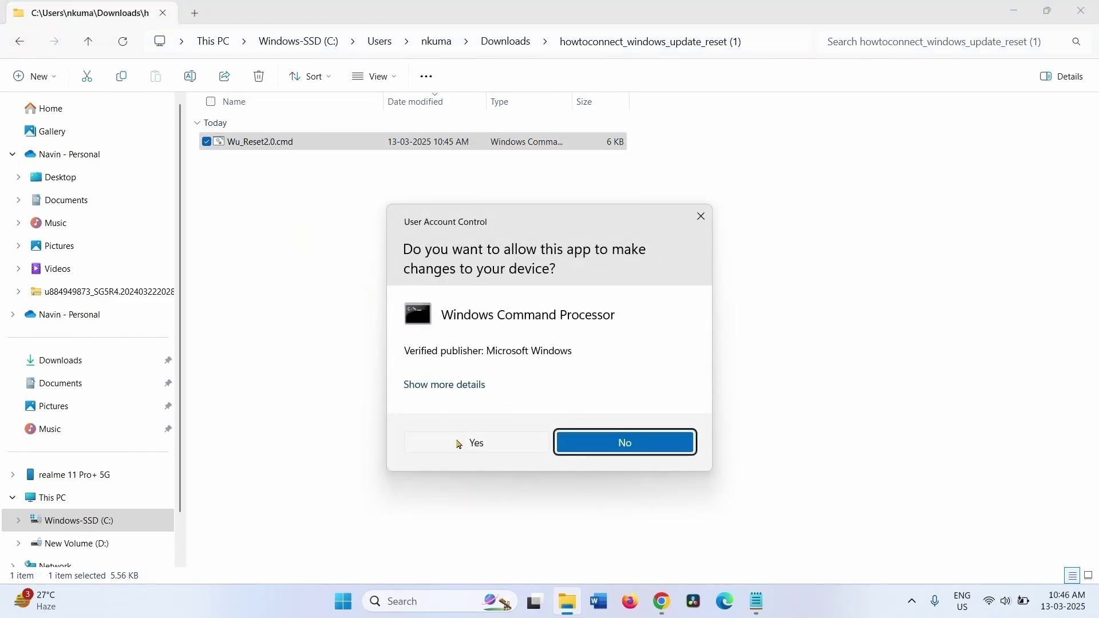
click(459, 443)
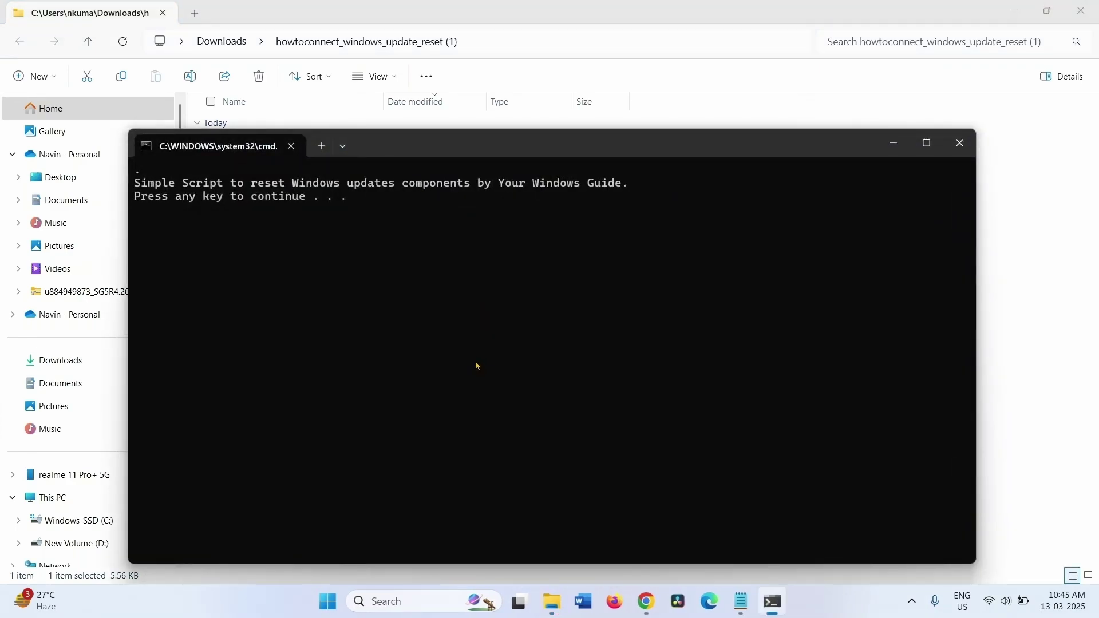
key(Return)
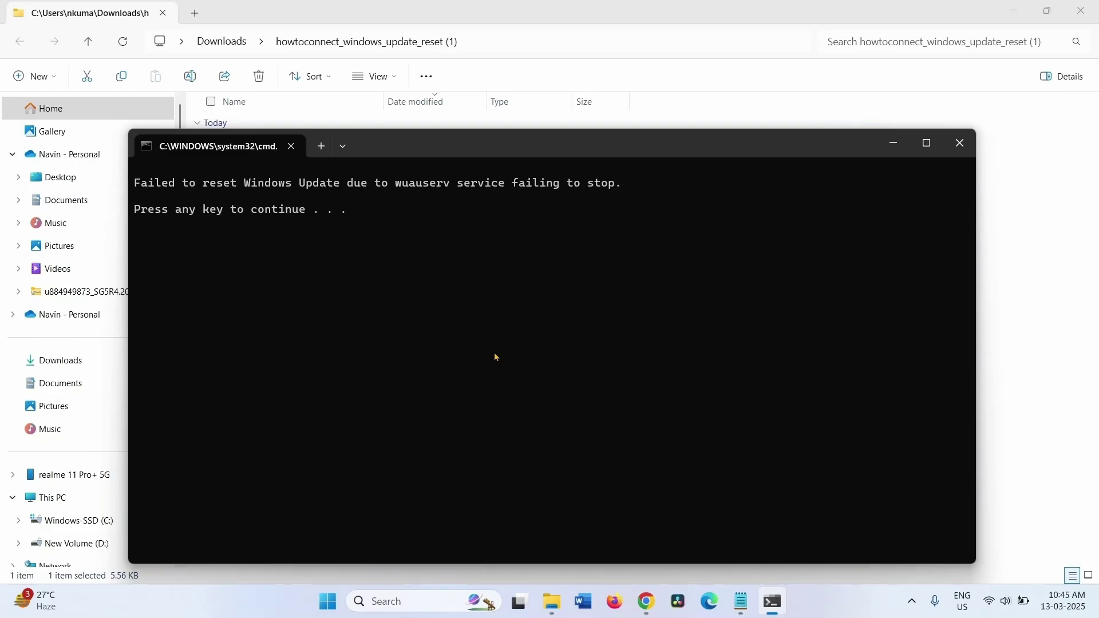
key(Return)
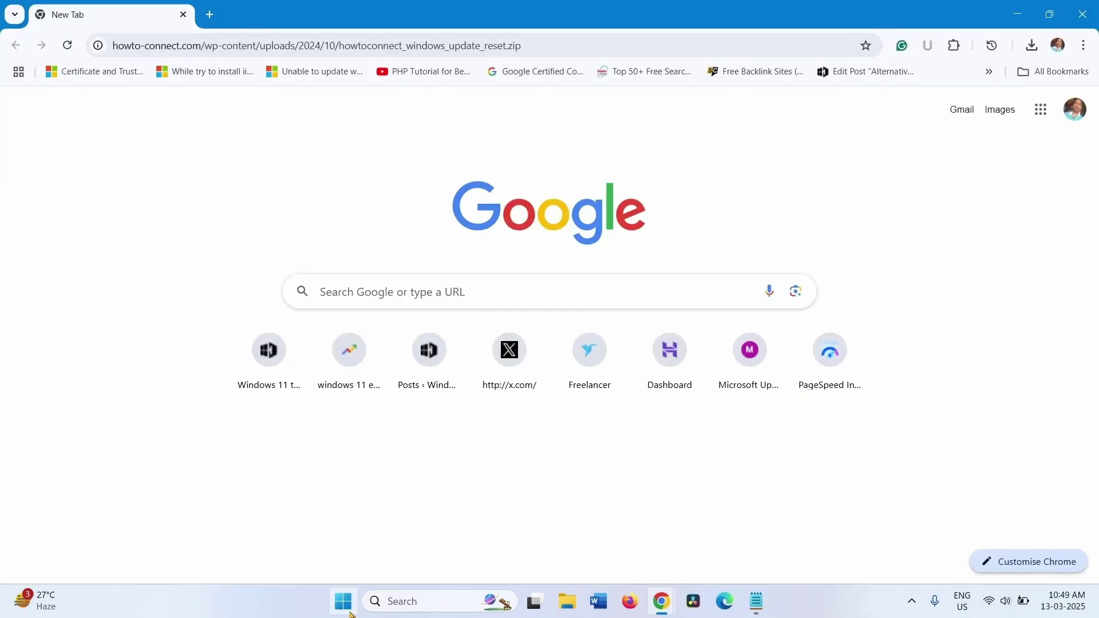
Minimize the browser and the notes, view the power options containing Restart, and dismiss them.
click(1026, 6)
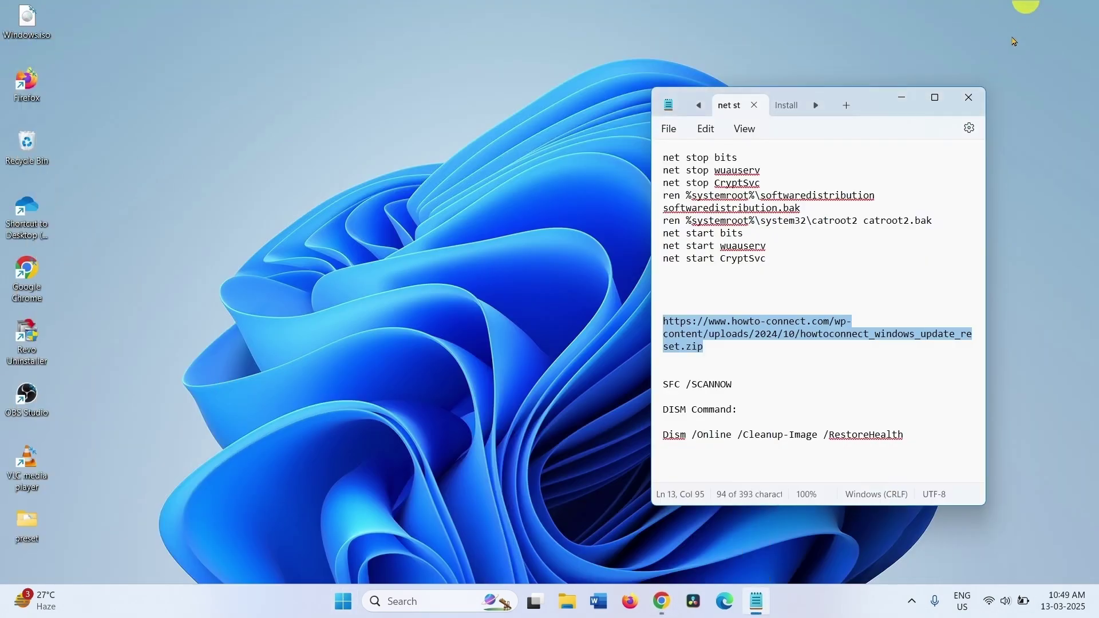
click(902, 97)
click(340, 602)
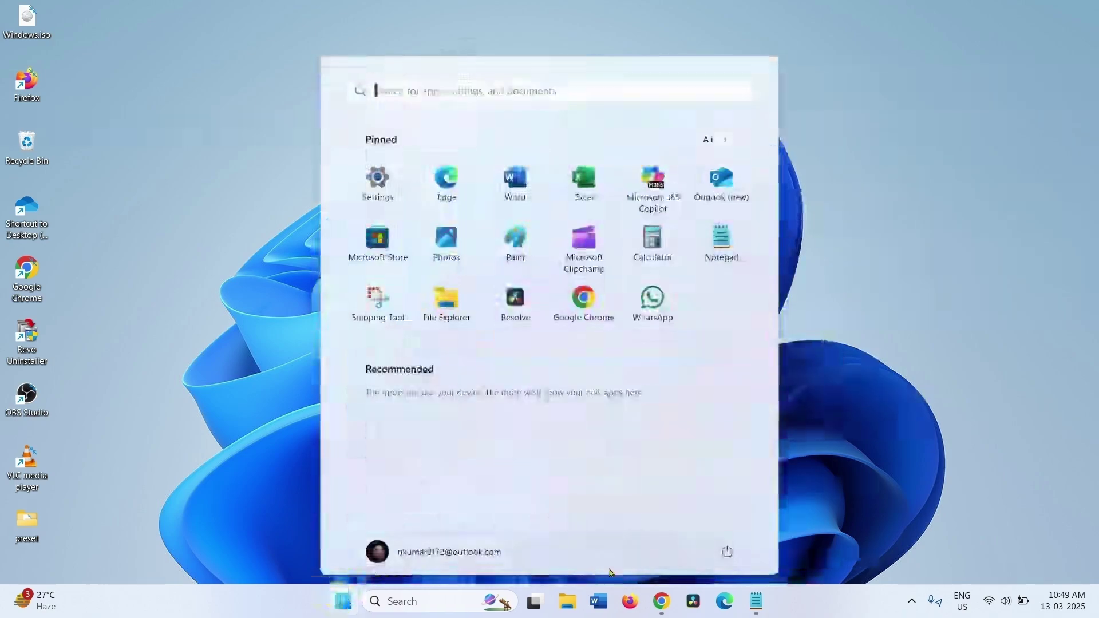
click(723, 554)
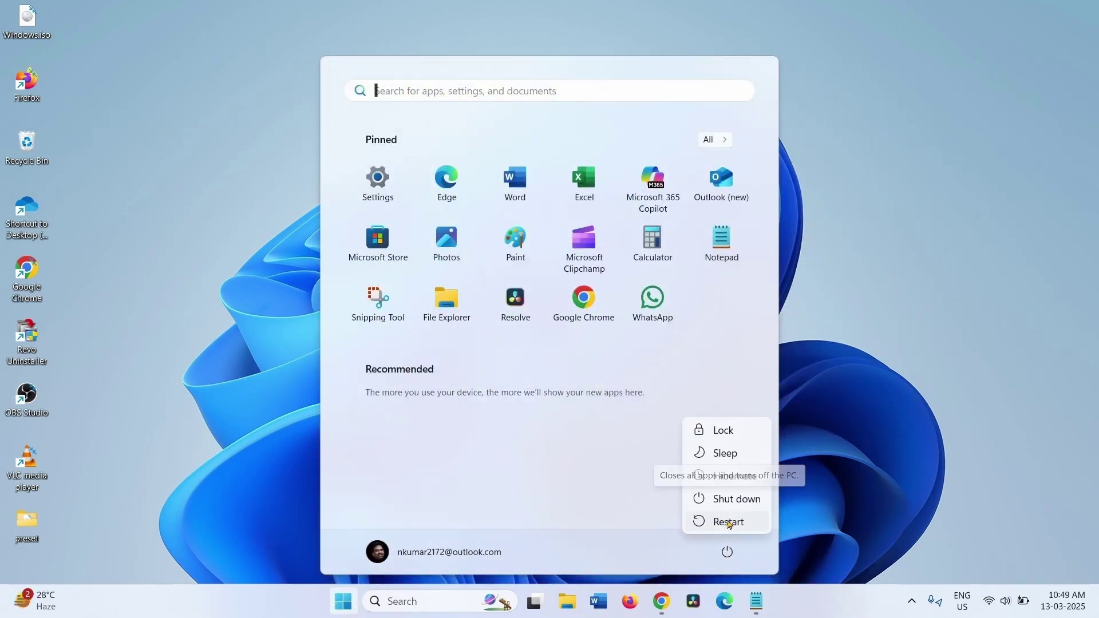
click(1060, 387)
click(1030, 395)
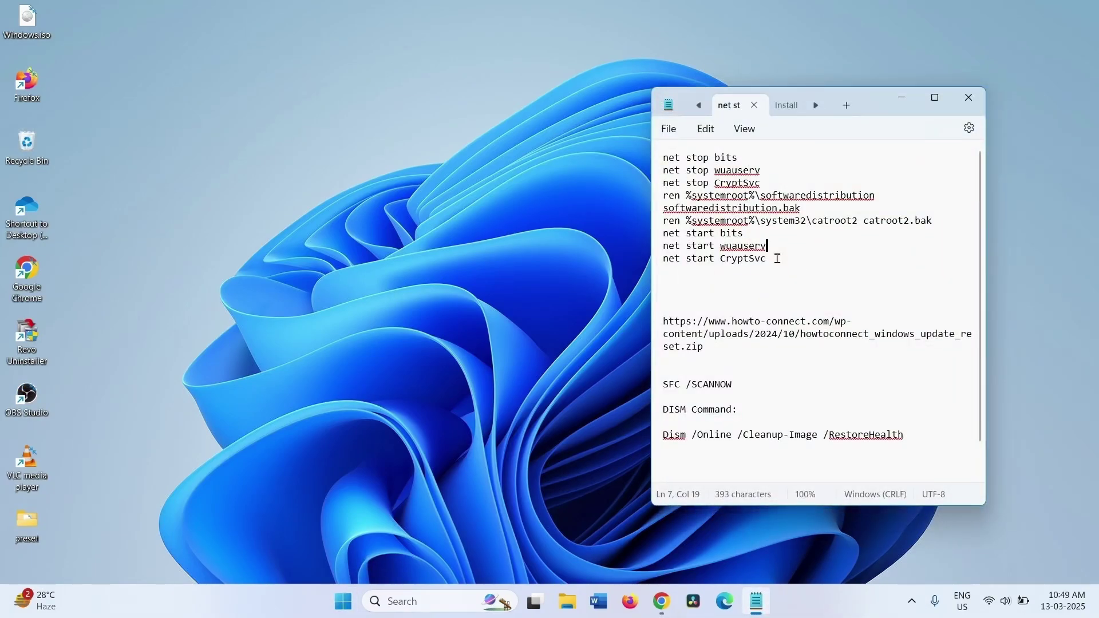
Find Command Prompt through Windows search and open it as administrator, allowing it to make changes.
drag(778, 258, 654, 157)
click(751, 157)
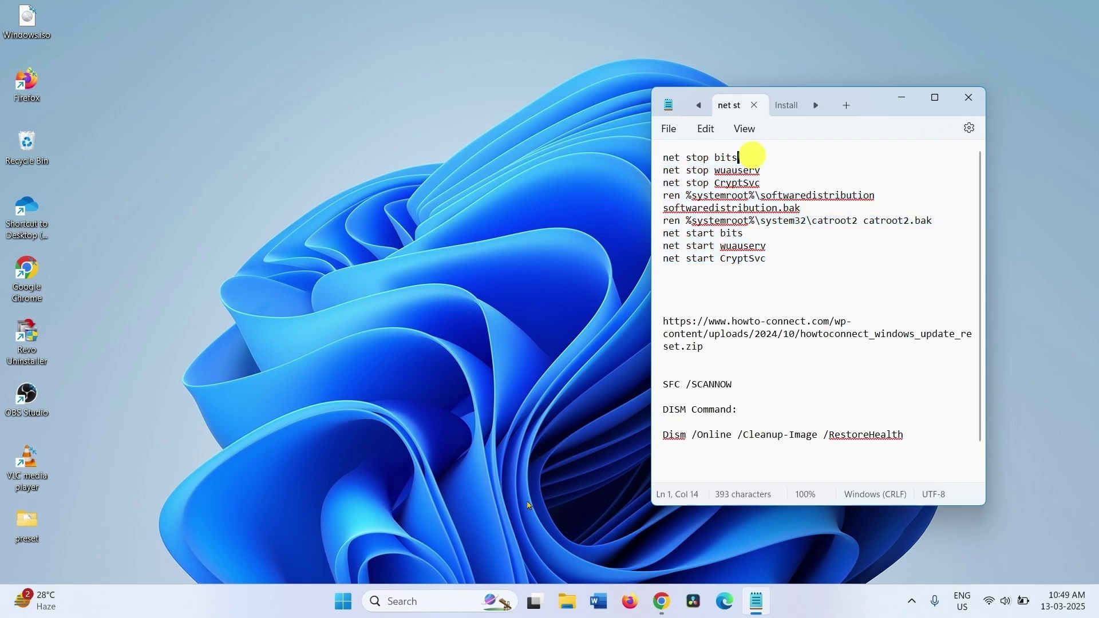
click(430, 605)
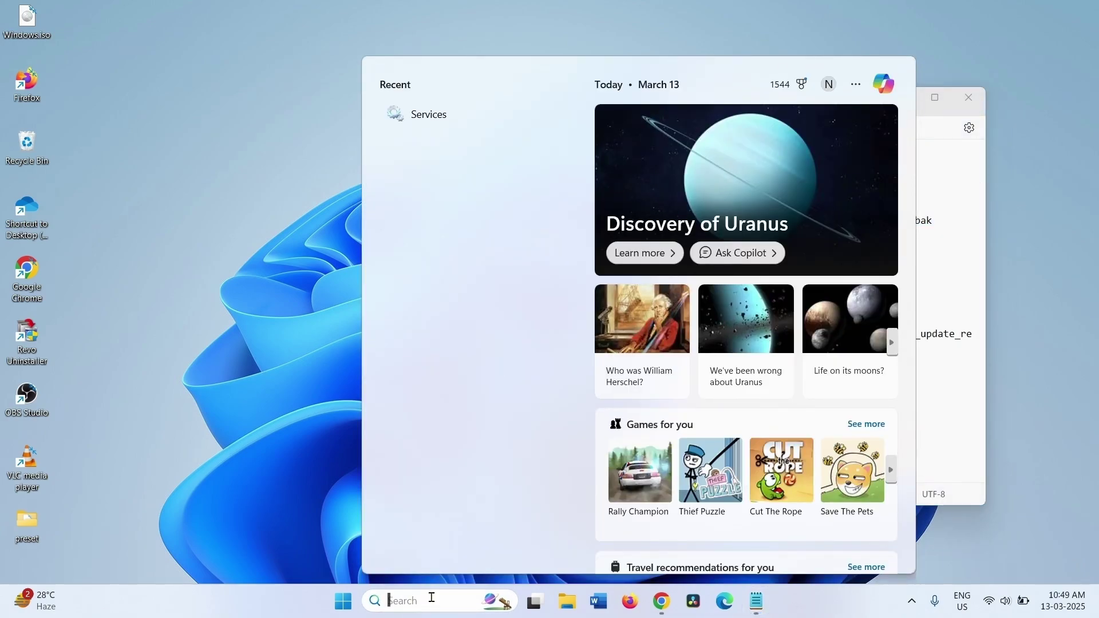
text(cms)
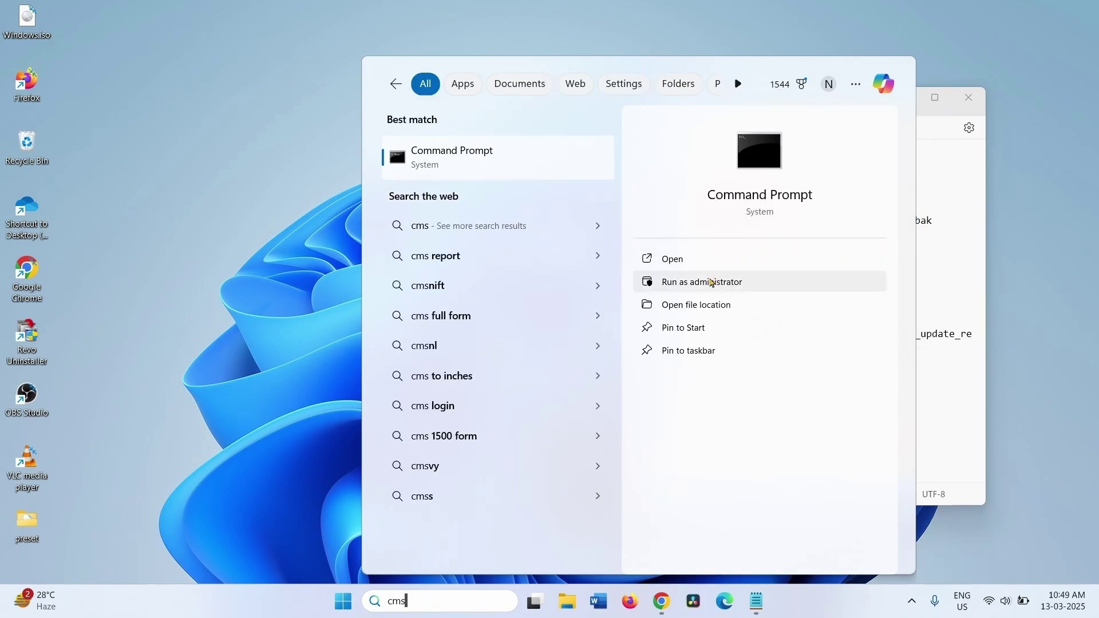
click(712, 282)
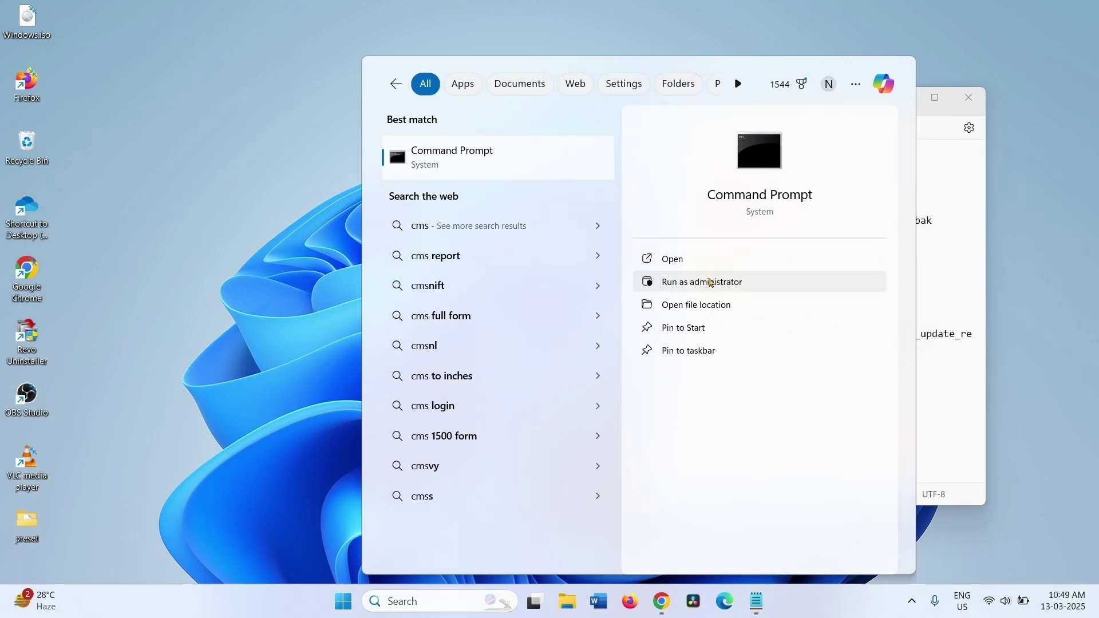
click(500, 431)
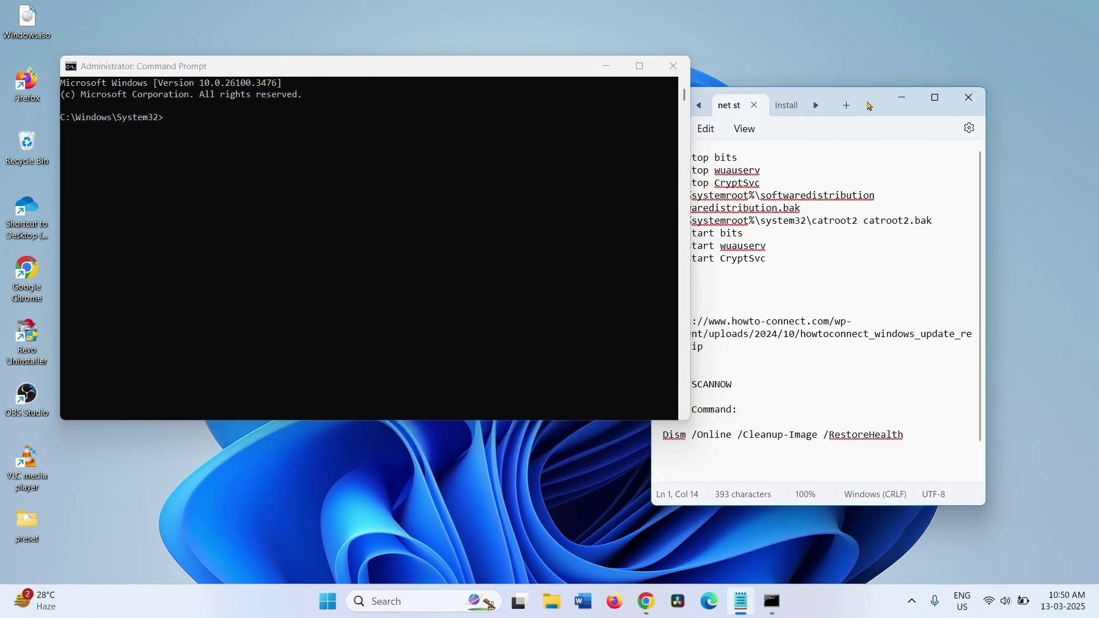
Place the notes beside Command Prompt, then copy "net stop bits" from them and run it.
drag(865, 108, 950, 94)
click(844, 145)
click(728, 148)
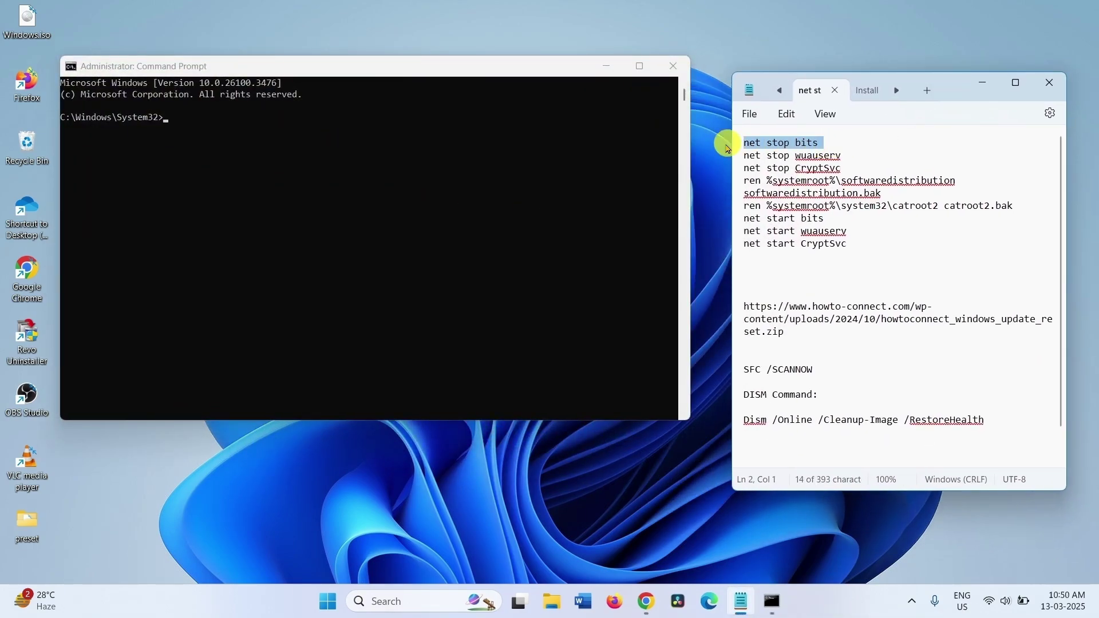
right_click(770, 150)
click(797, 217)
click(186, 128)
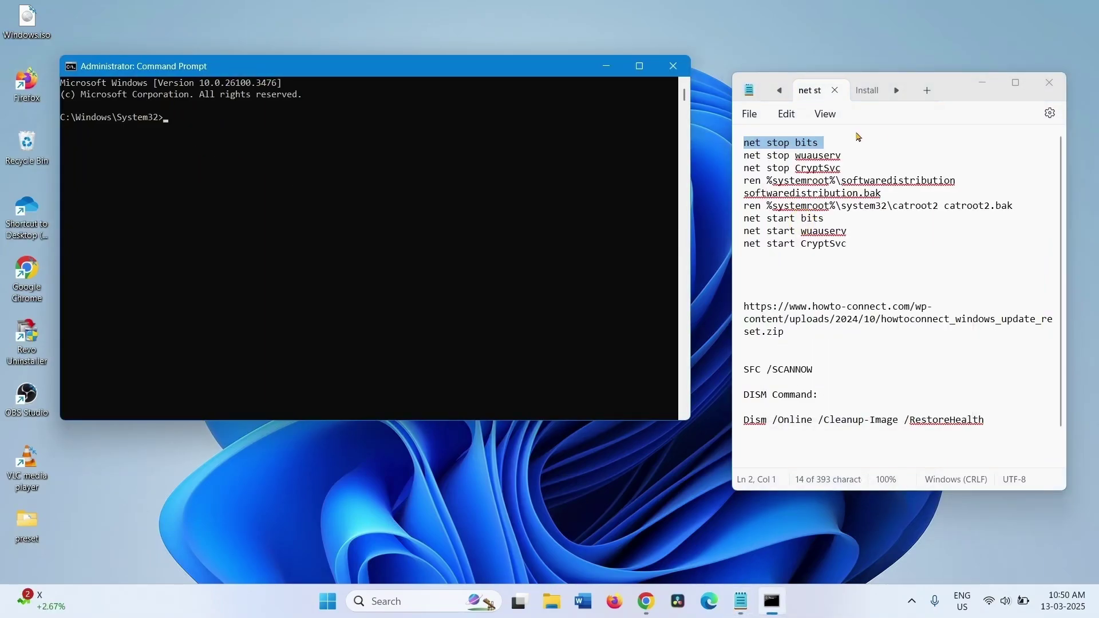
right_click(805, 143)
click(848, 218)
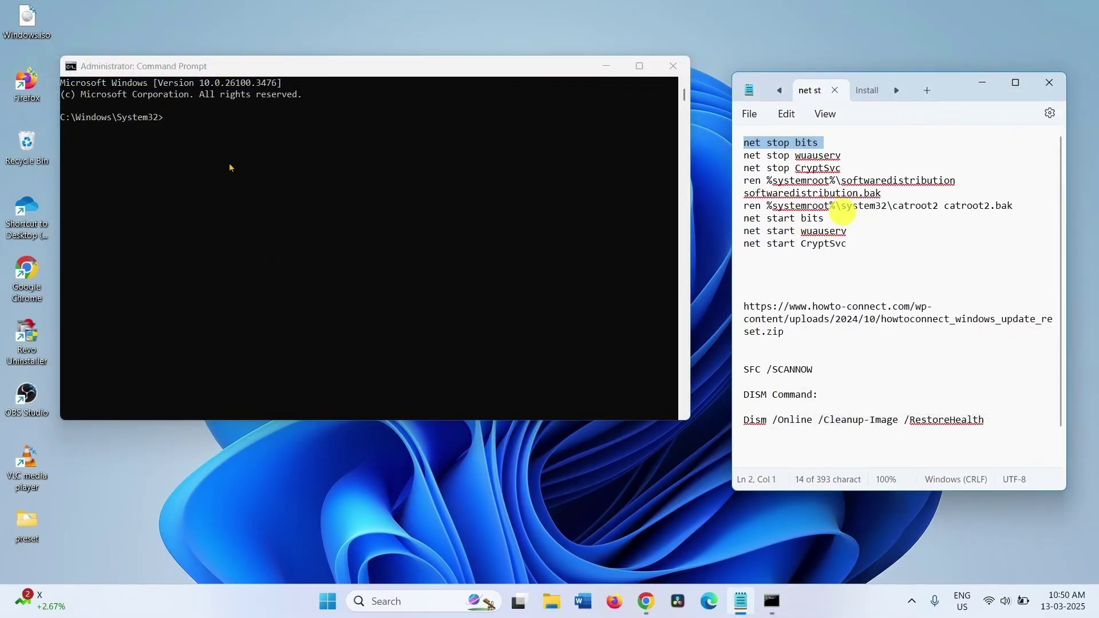
click(189, 119)
right_click(189, 118)
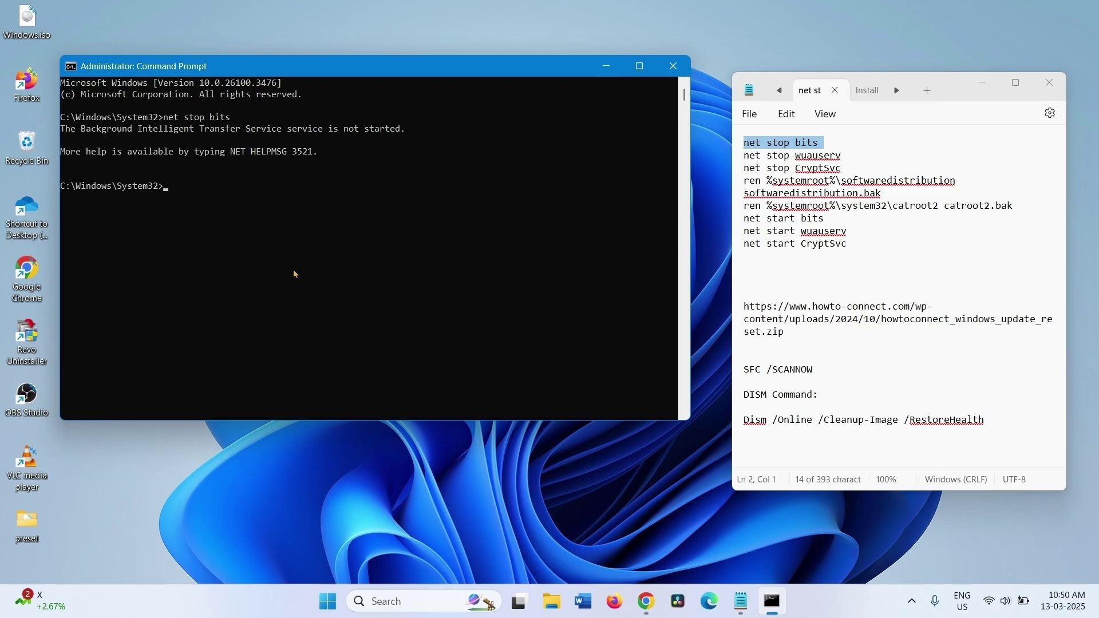
Copy "net stop wuauserv" from the notes and run it in Command Prompt.
drag(845, 156, 715, 156)
right_click(757, 166)
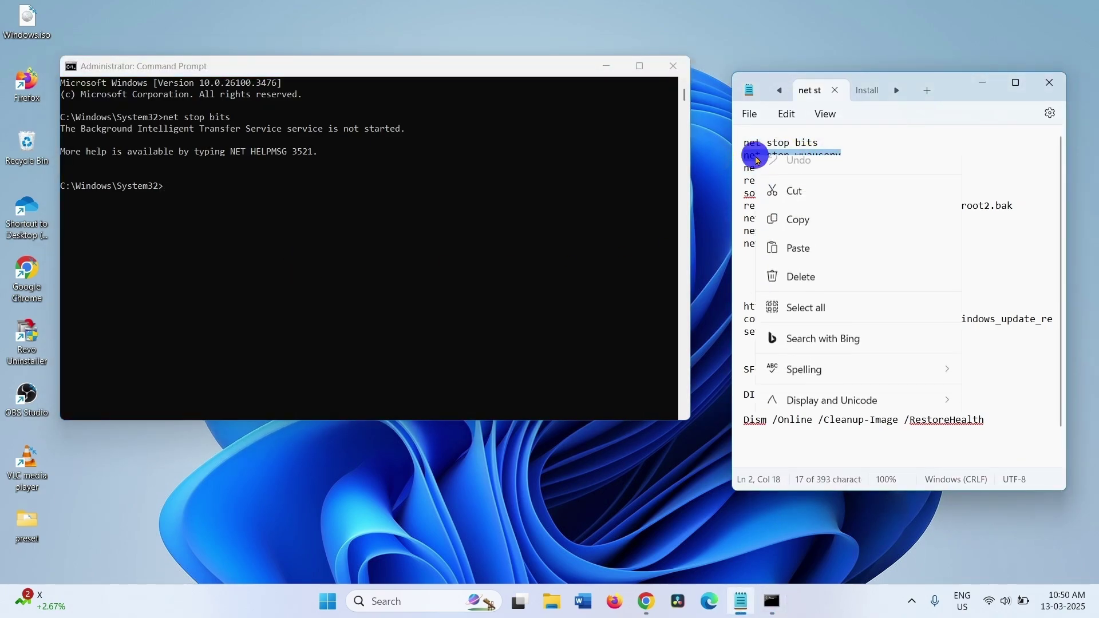
click(782, 231)
click(168, 193)
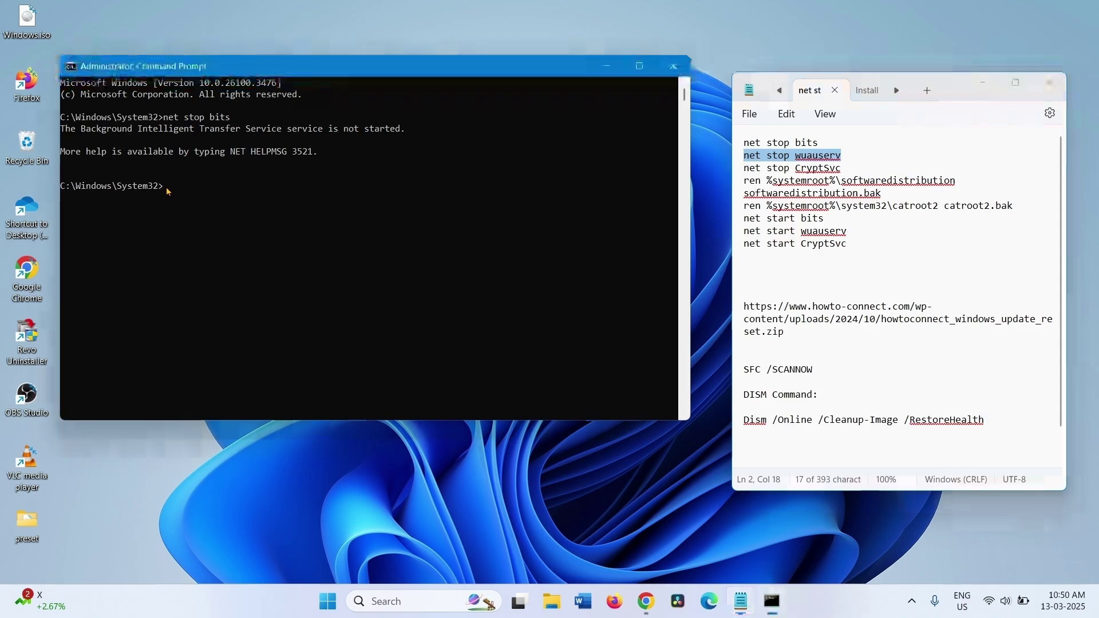
right_click(167, 190)
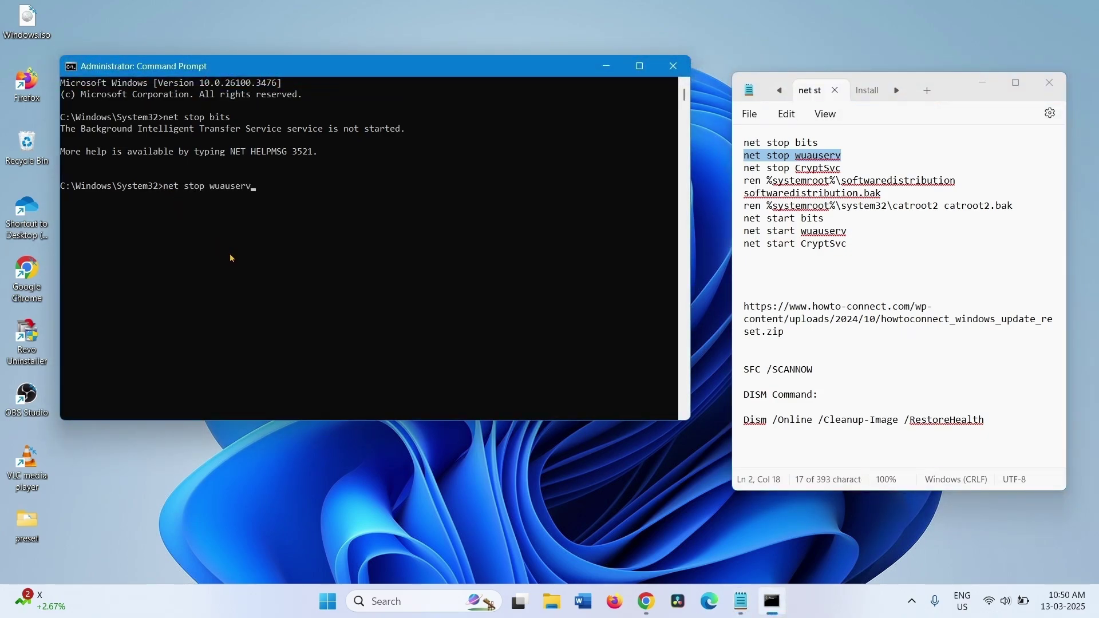
key(Return)
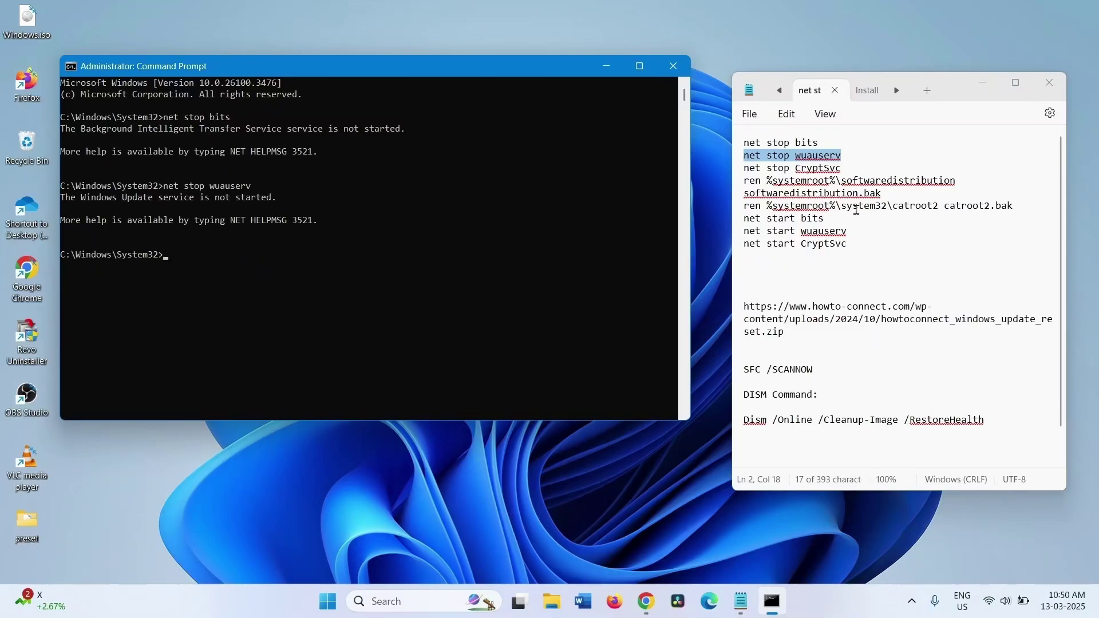
Copy "net stop CryptSvc" from the notes and run it in Command Prompt.
drag(846, 174, 736, 167)
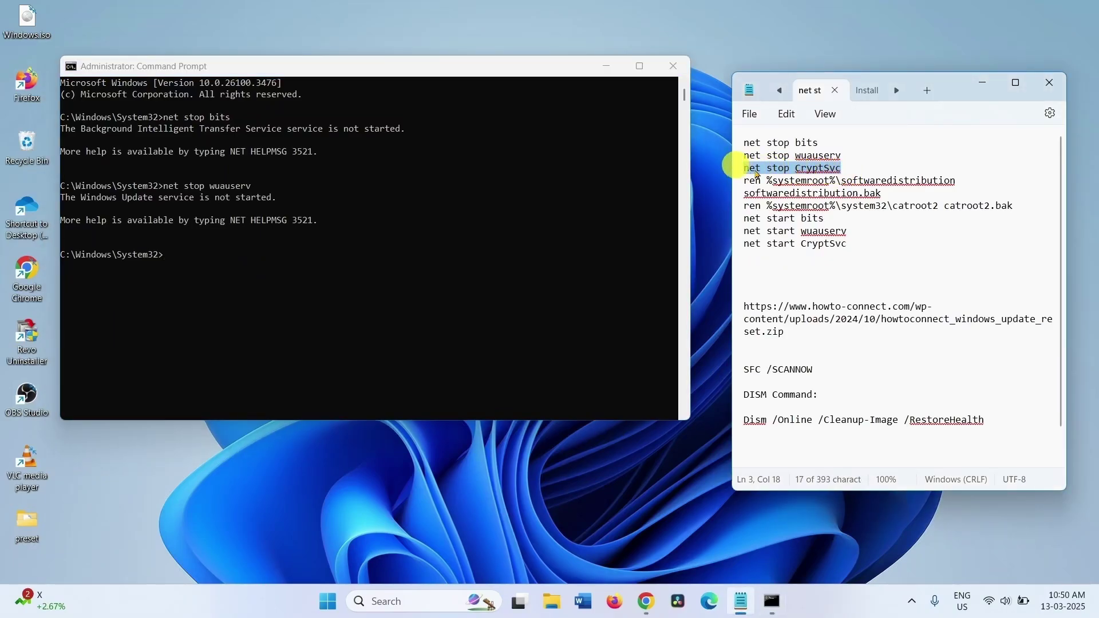
right_click(750, 168)
click(800, 245)
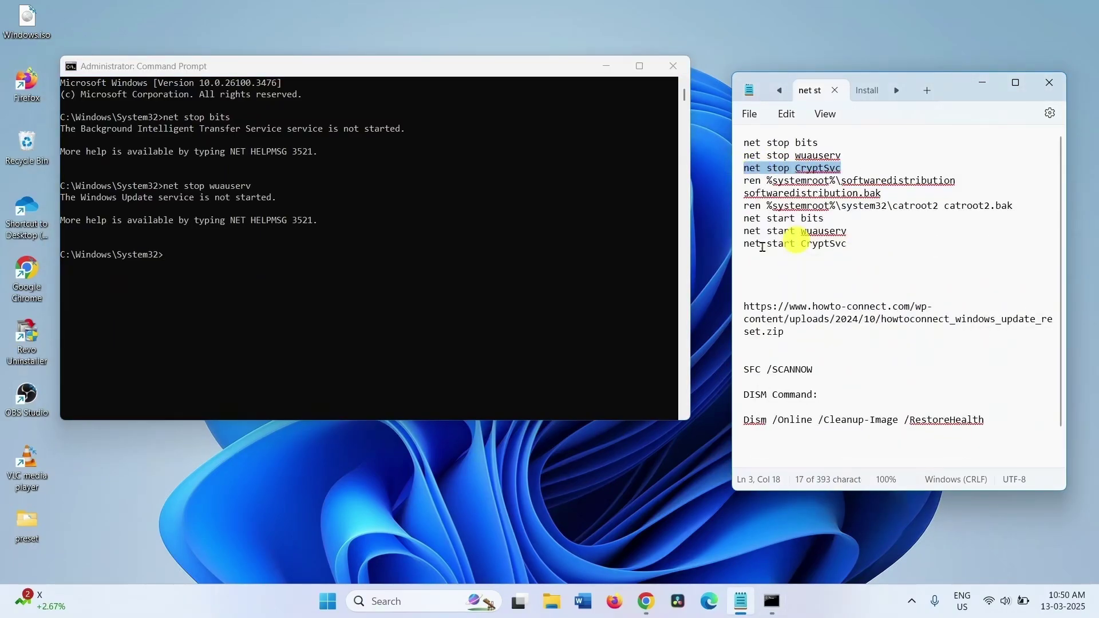
click(209, 248)
right_click(208, 250)
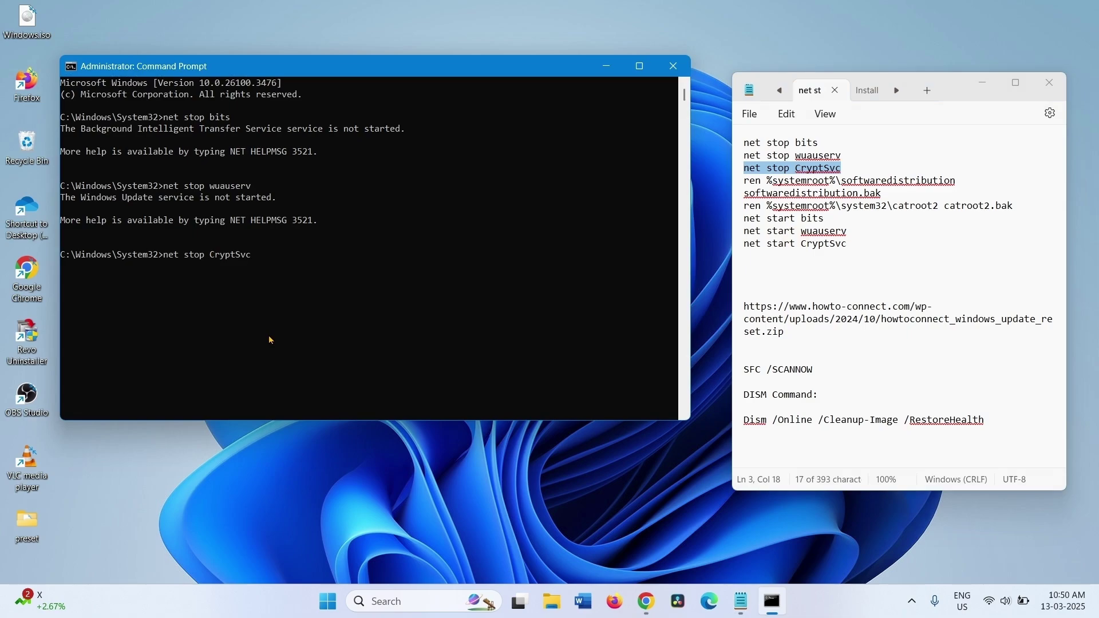
key(Return)
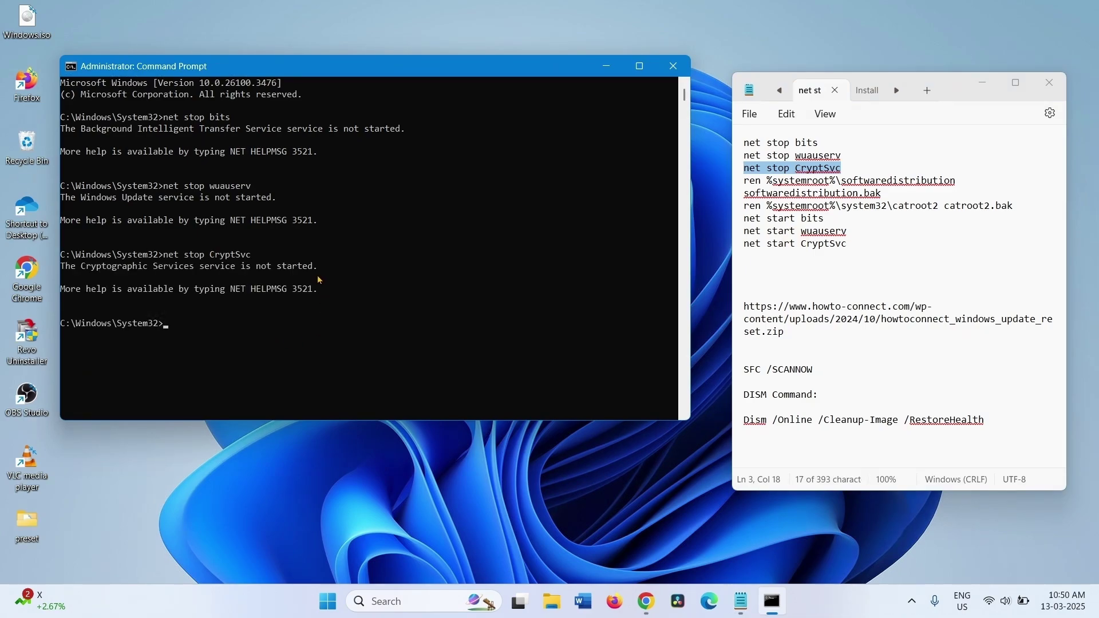
Highlight the full block of update reset commands in the notes, then close Command Prompt and the notes.
drag(854, 244, 735, 143)
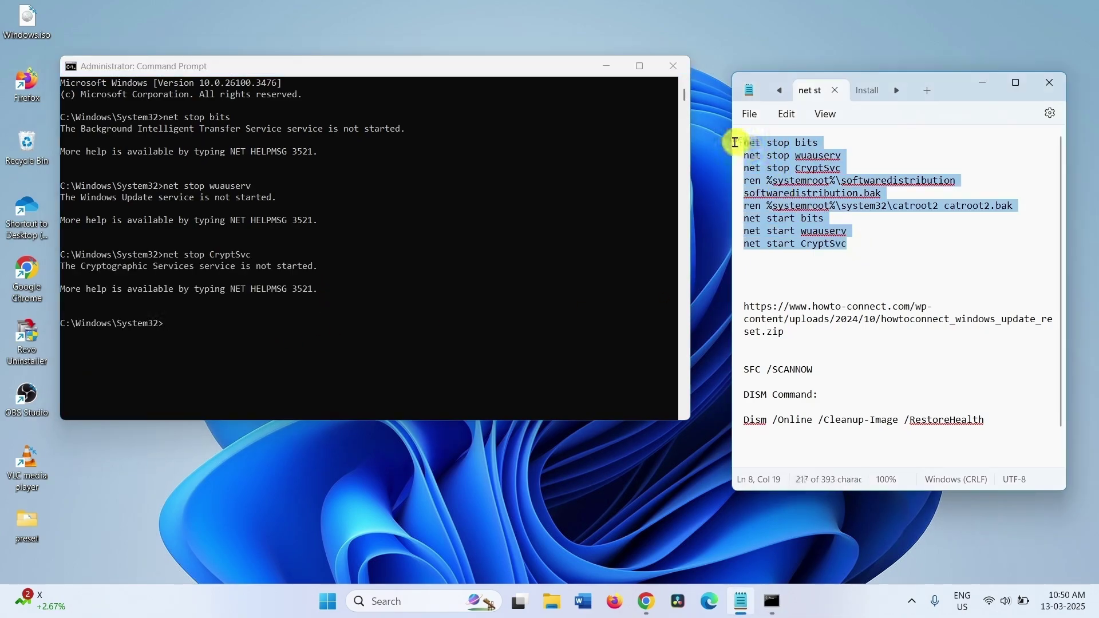
click(900, 246)
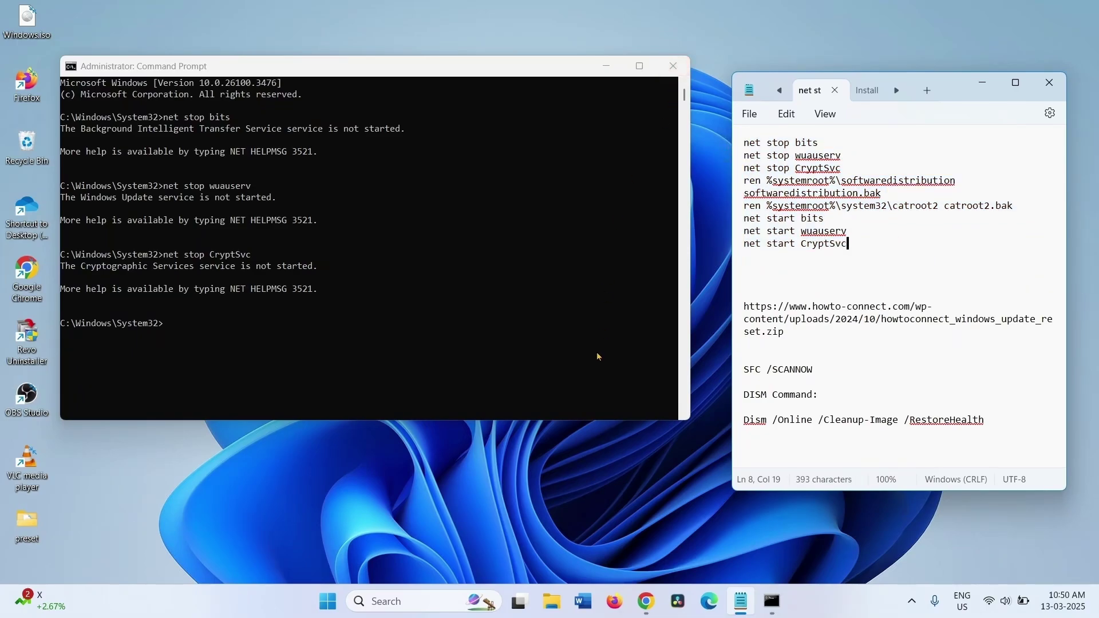
click(674, 63)
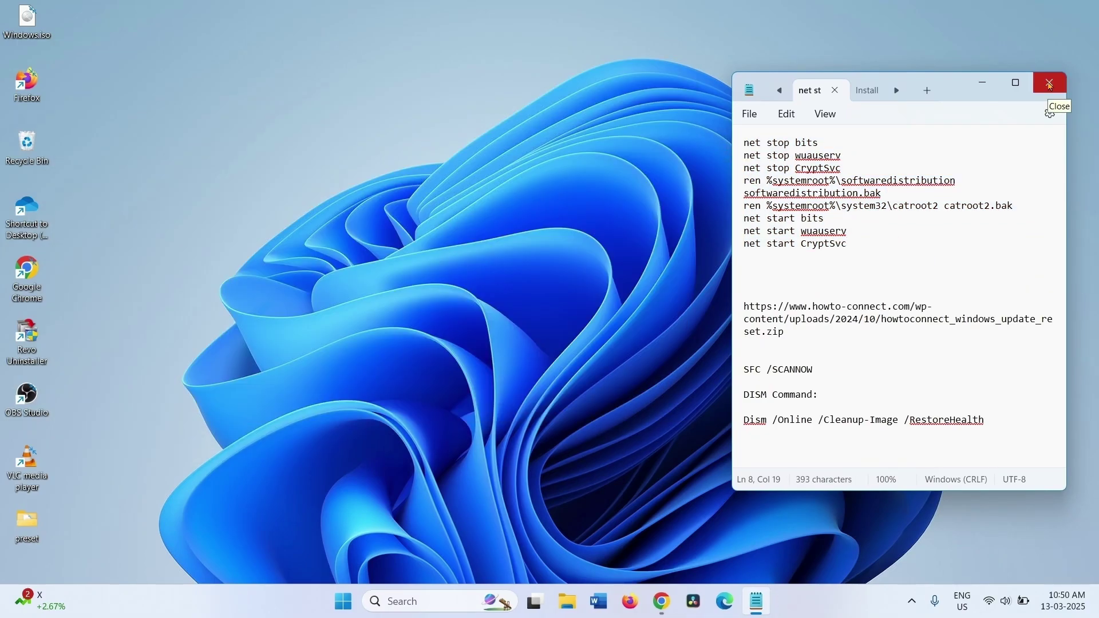
click(1051, 86)
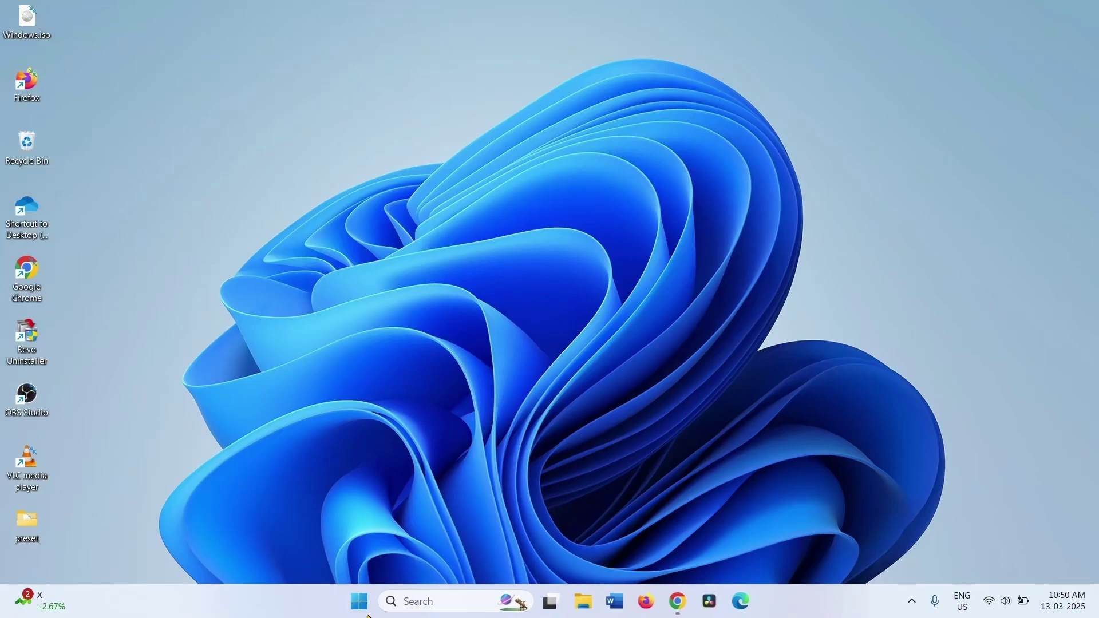
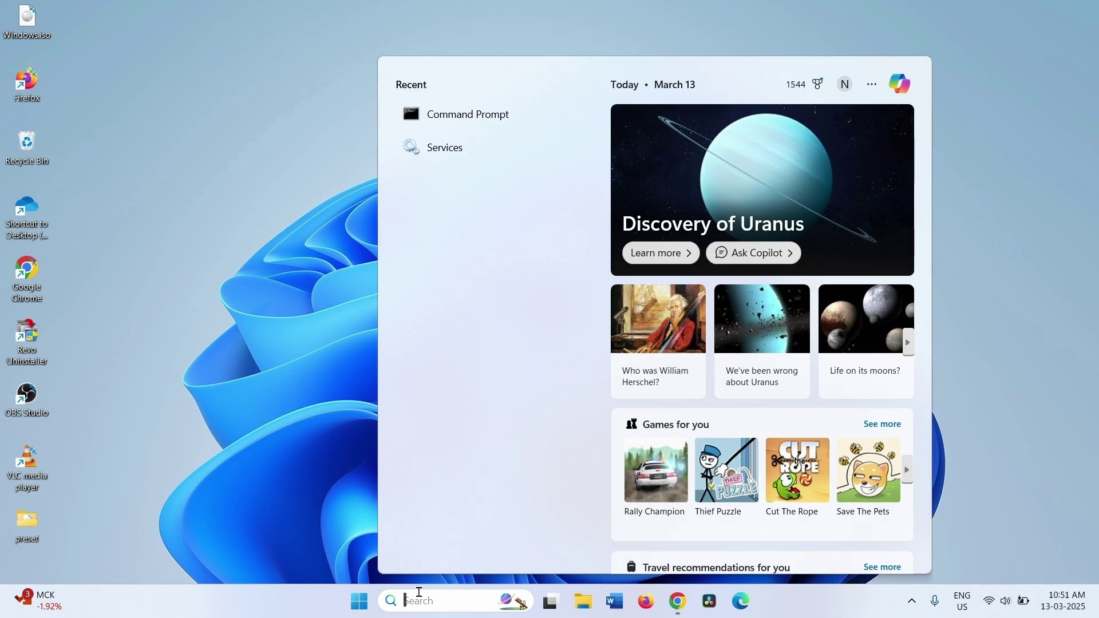
Search Windows for "cmd", run Command Prompt as administrator, allow it to make changes, and narrow its window.
text(cmd)
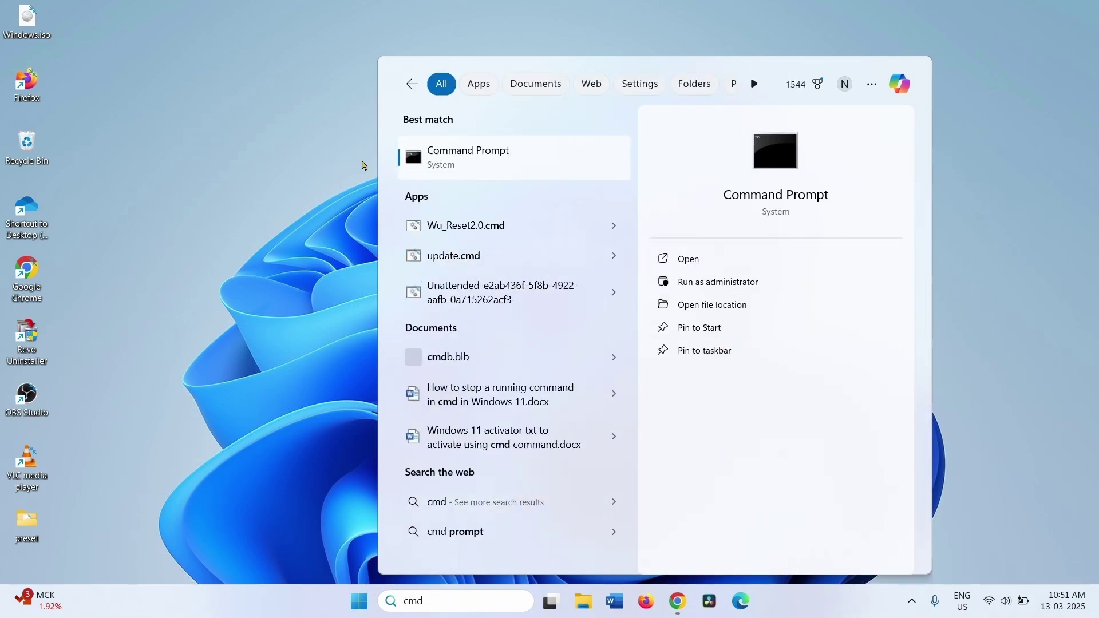
right_click(433, 165)
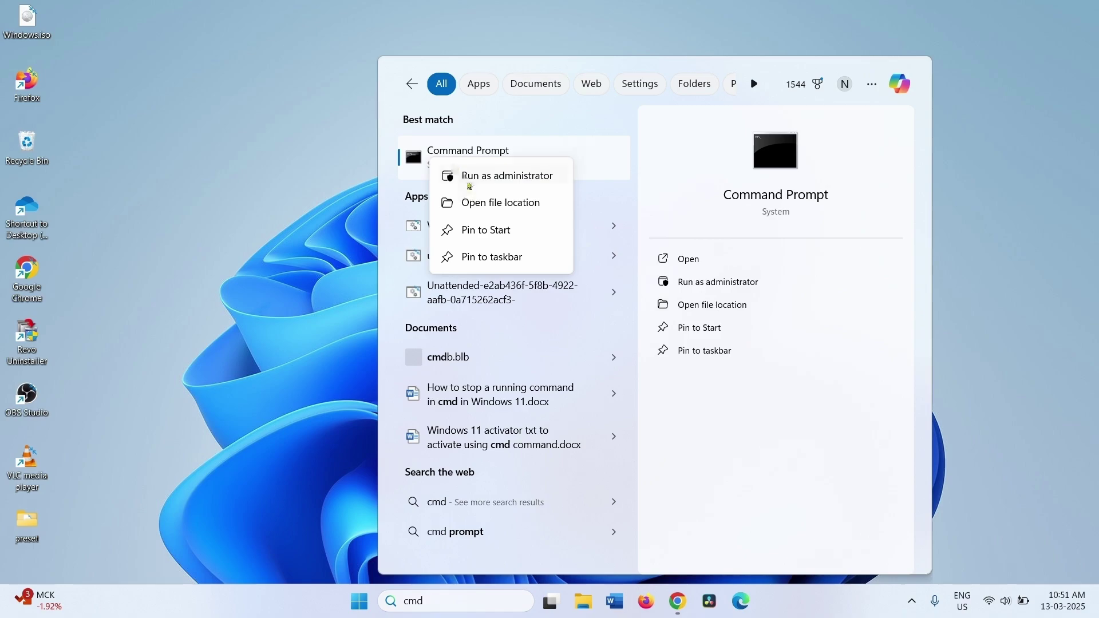
click(469, 183)
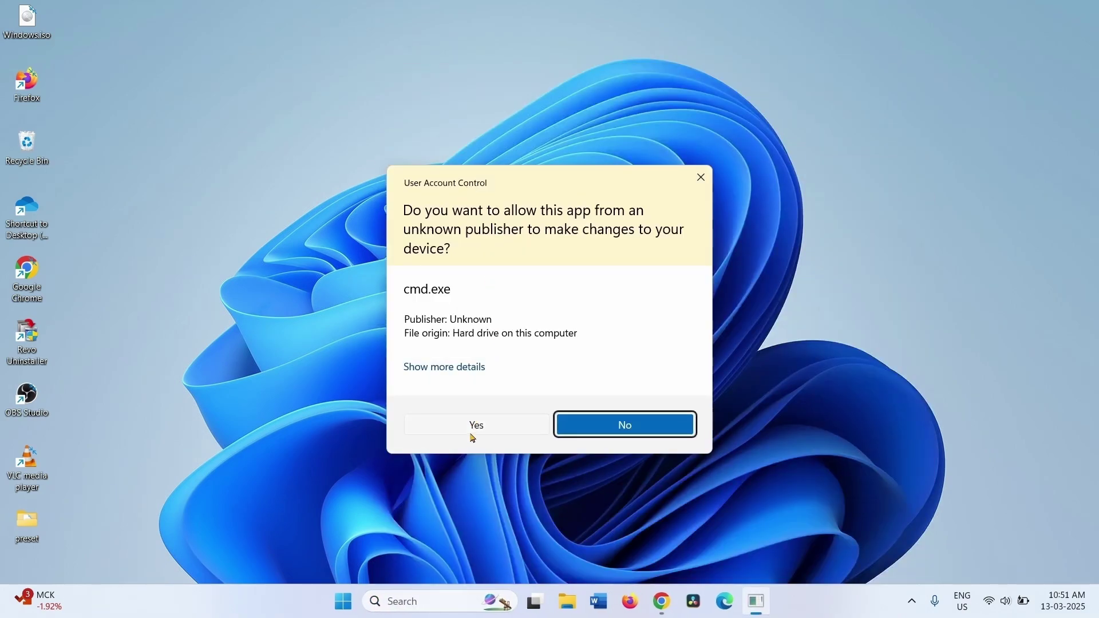
click(473, 435)
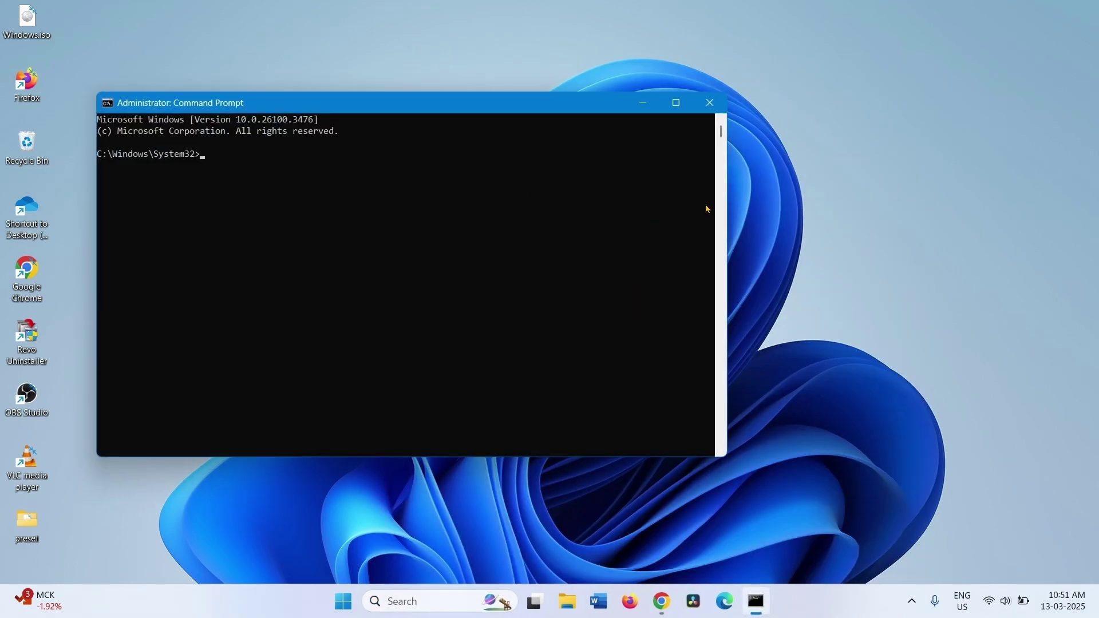
drag(730, 198, 650, 204)
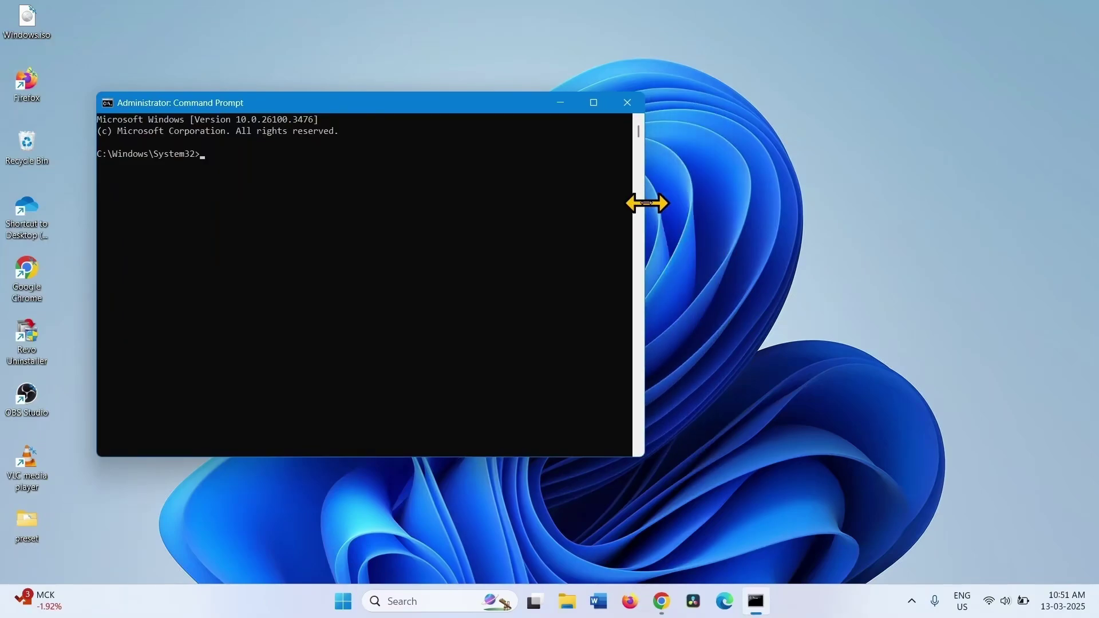
Reopen the command notes in Notepad beside Command Prompt and locate the SFC and DISM commands.
key(super)
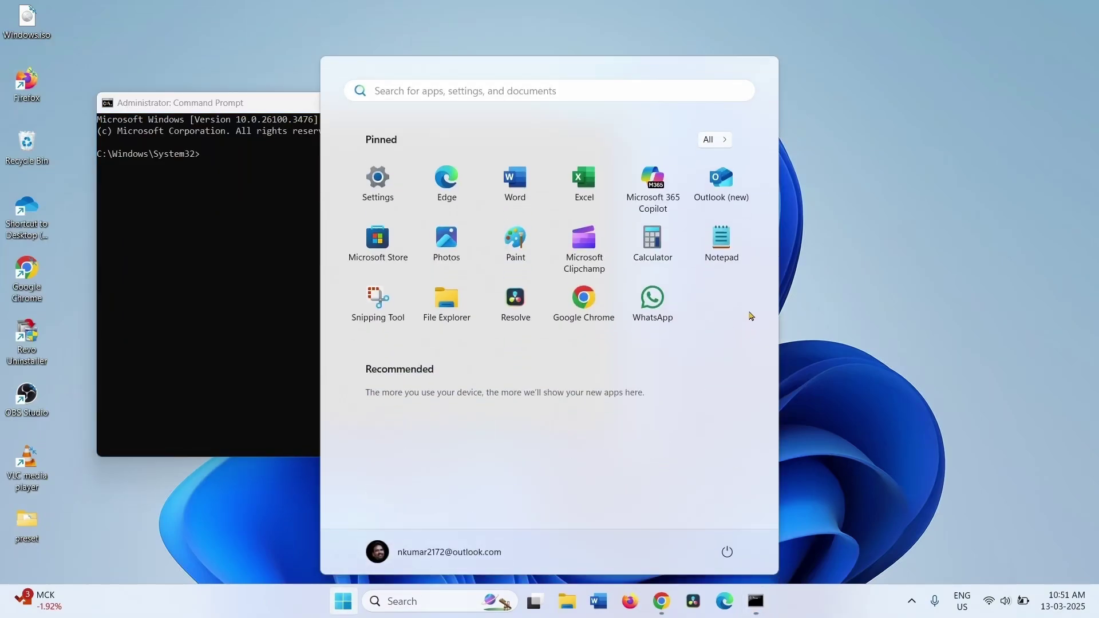
click(722, 238)
click(850, 170)
drag(858, 372, 733, 369)
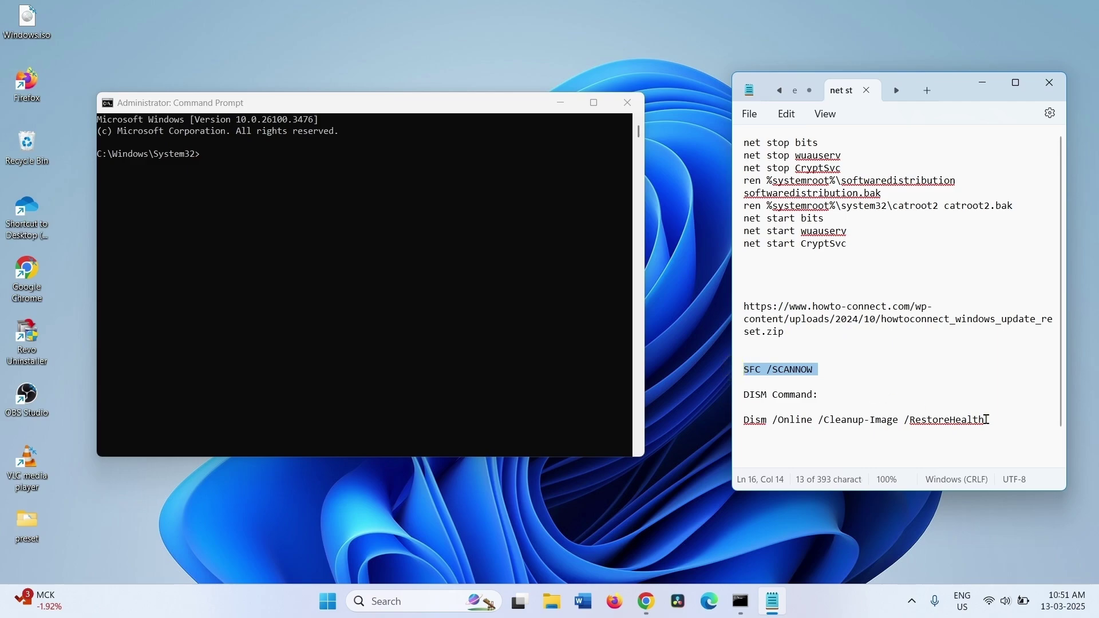
drag(999, 415, 720, 417)
click(842, 365)
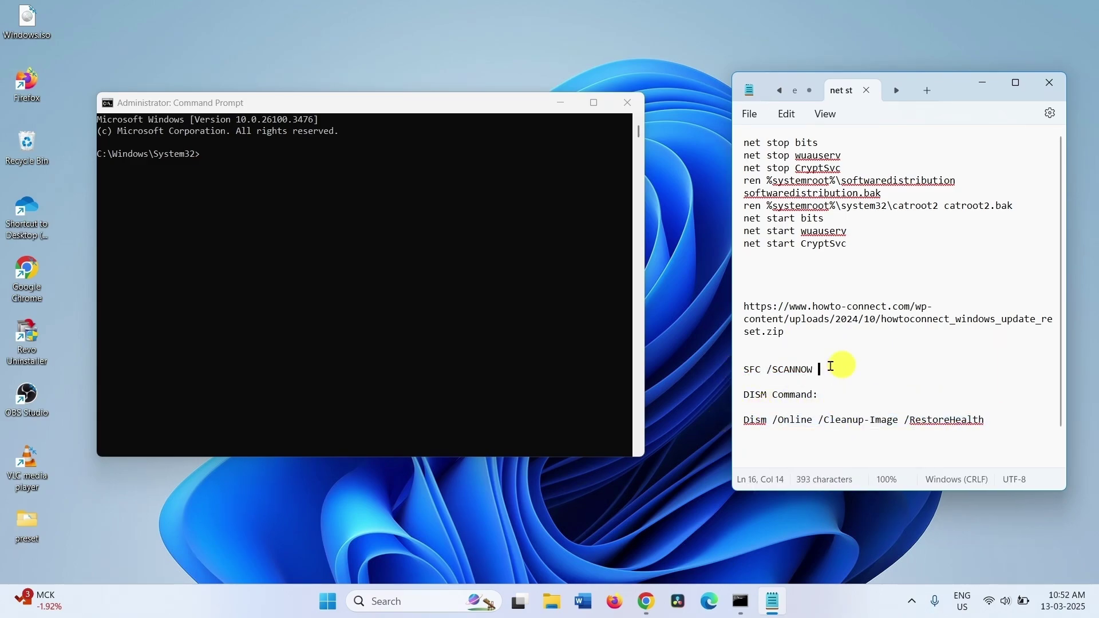
Copy "SFC /SCANNOW" from the notes and run it in Command Prompt.
drag(822, 367, 738, 371)
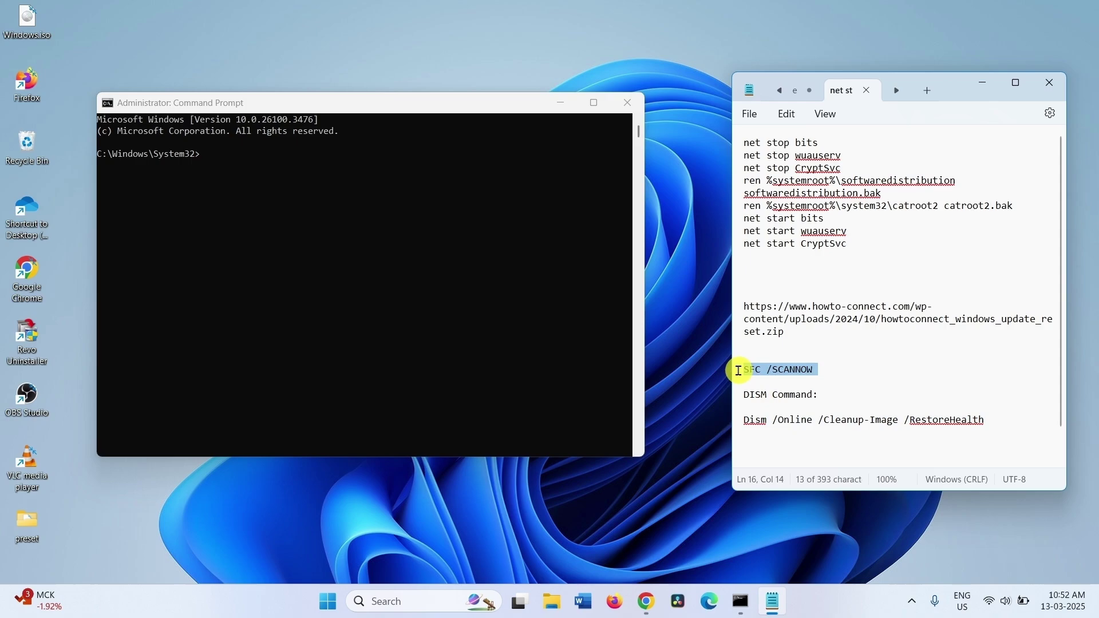
right_click(767, 370)
click(825, 179)
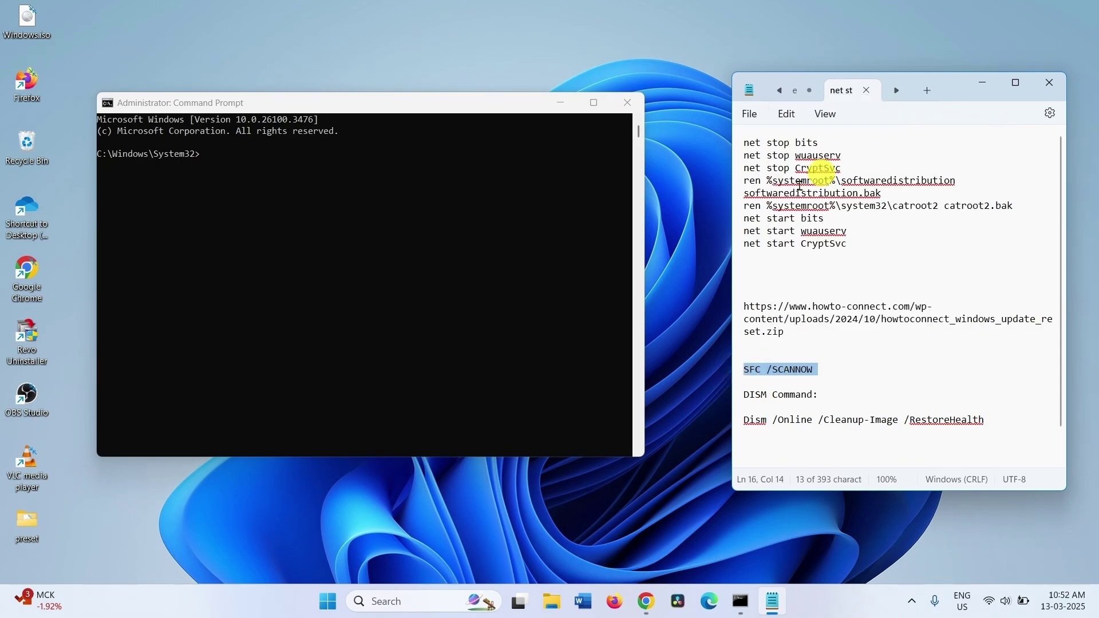
click(211, 154)
key(ctrl+v)
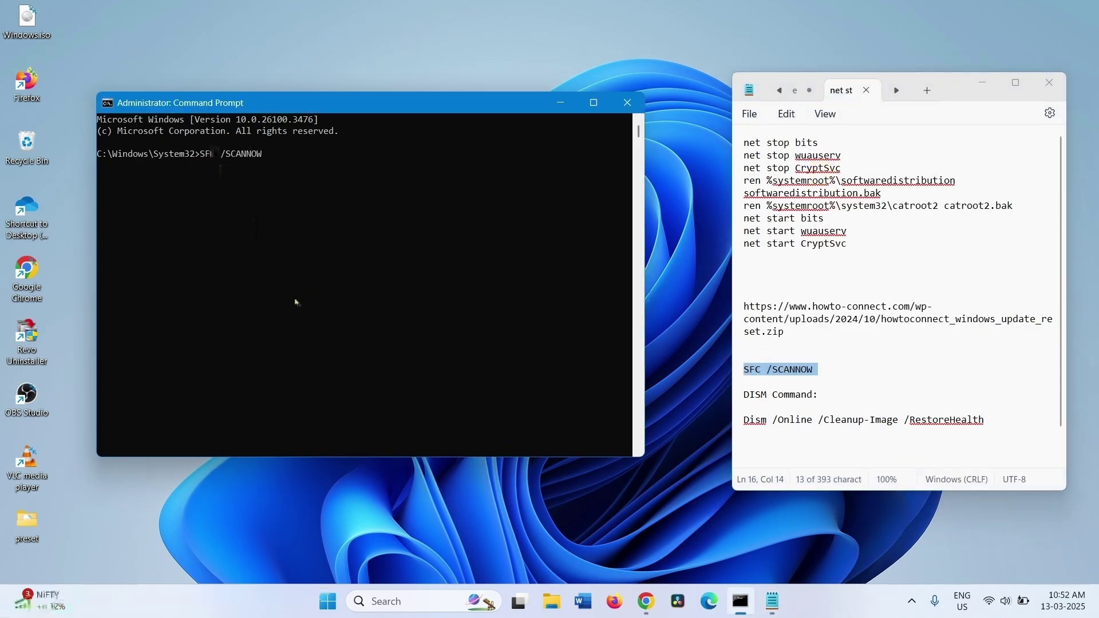
key(Return)
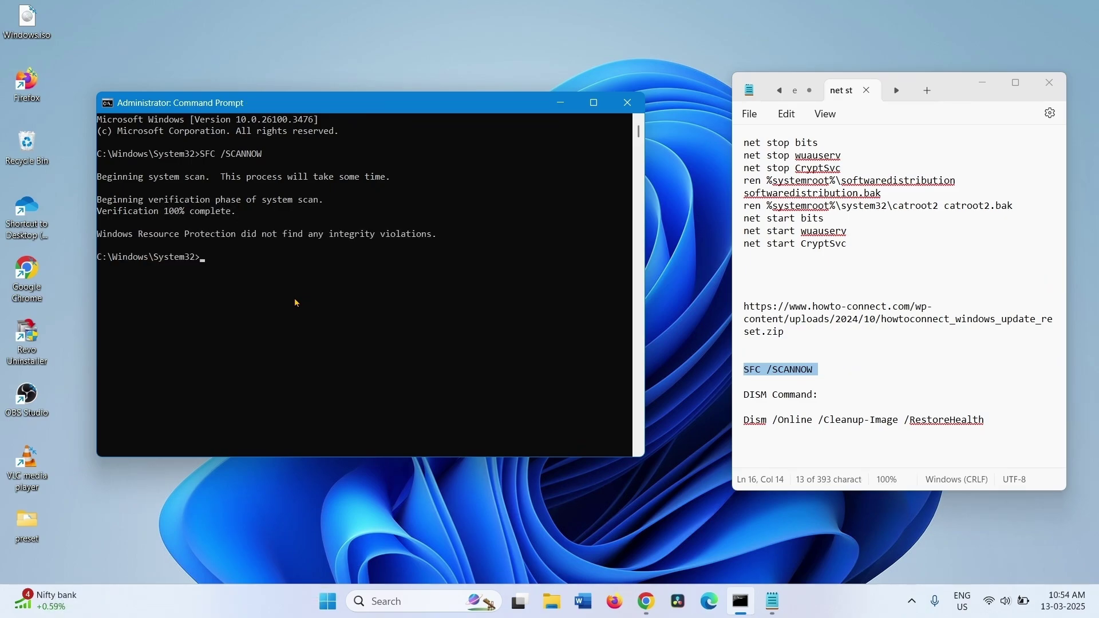
Copy "Dism /Online /Cleanup-Image /RestoreHealth" from the notes, run it in Command Prompt, and close both windows.
click(898, 421)
drag(998, 421, 734, 418)
right_click(741, 420)
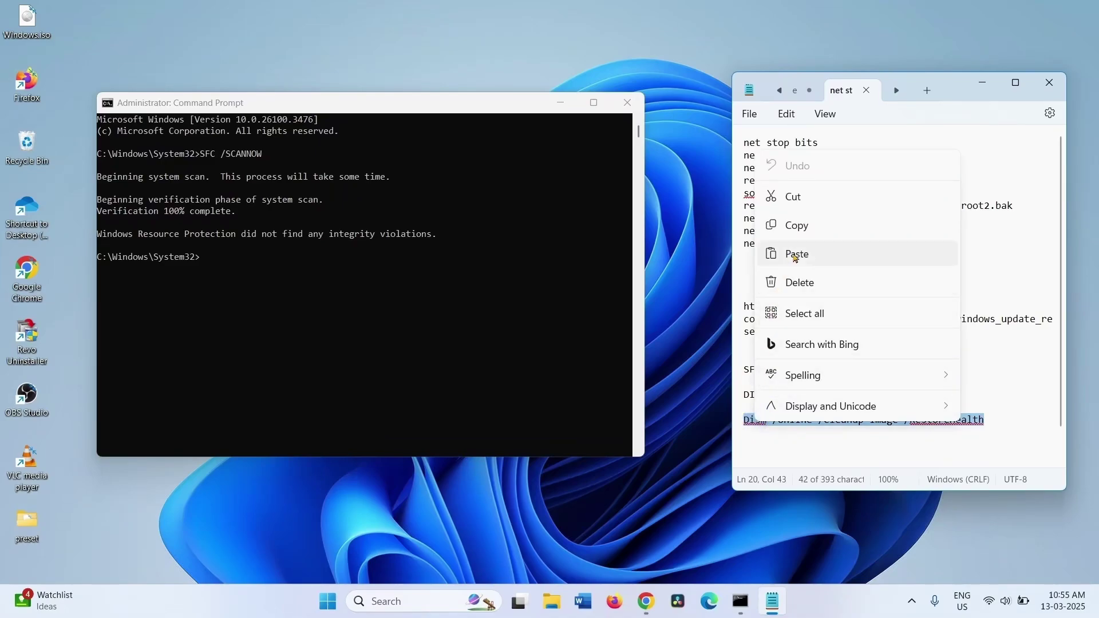
click(796, 225)
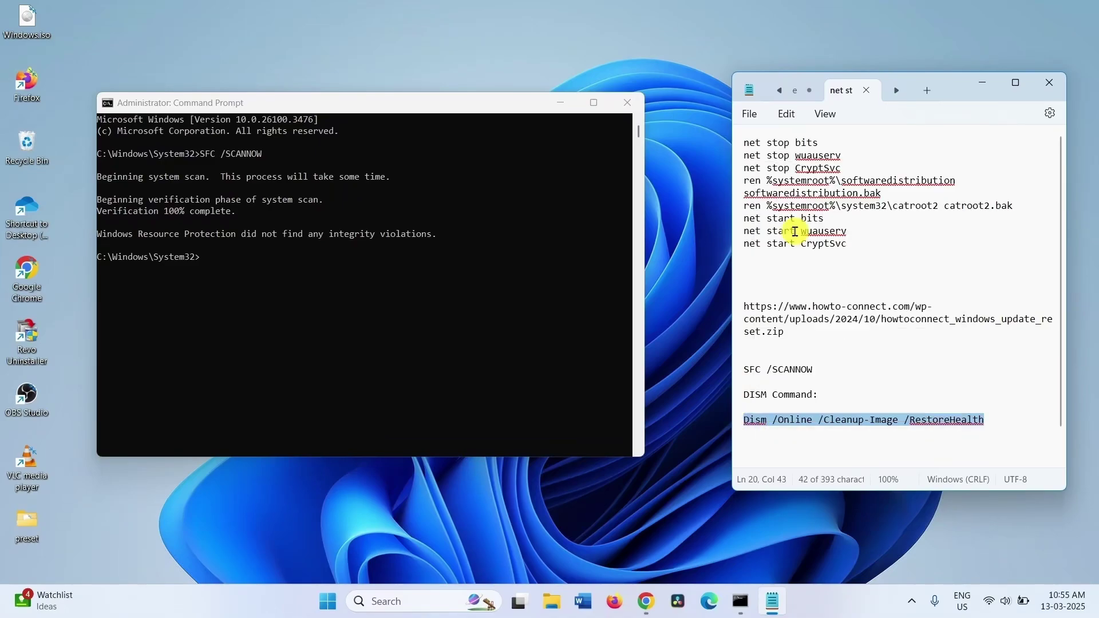
right_click(218, 255)
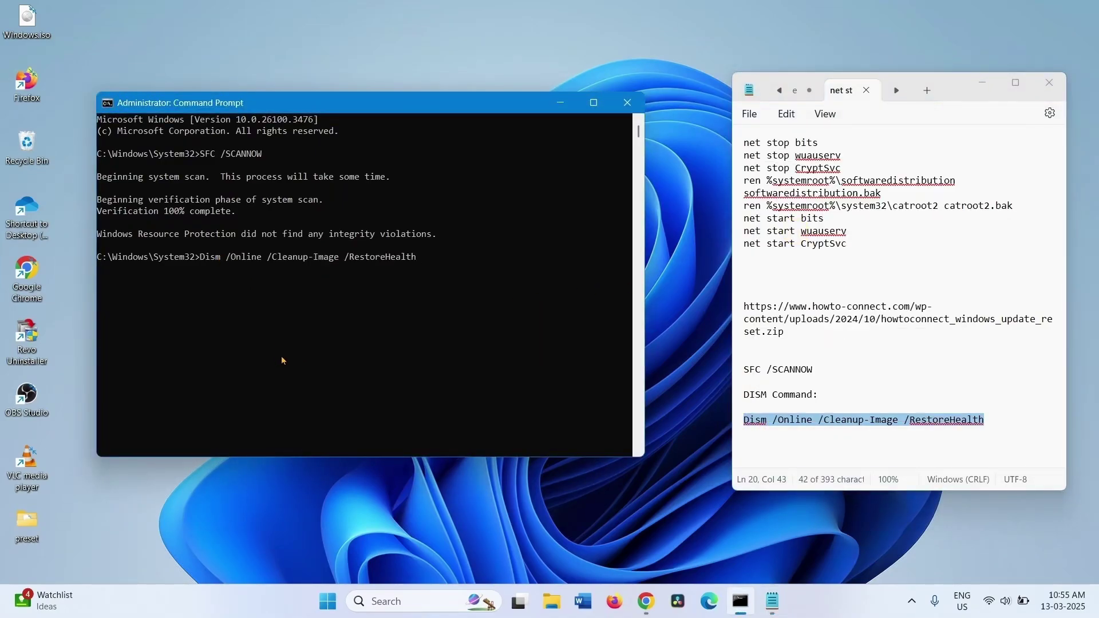
key(Return)
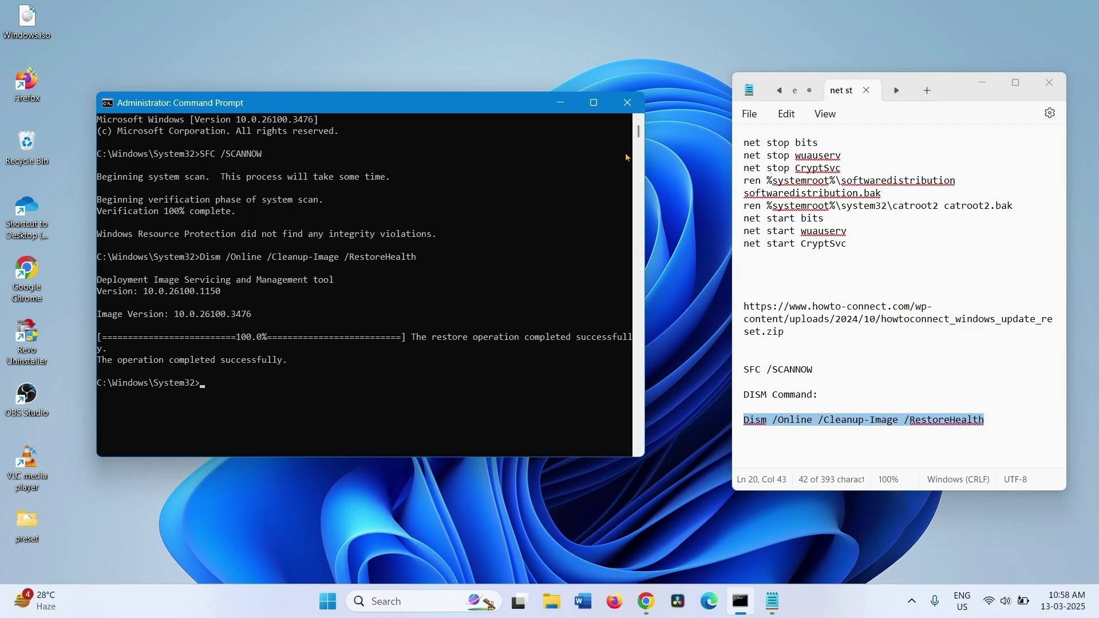
click(628, 102)
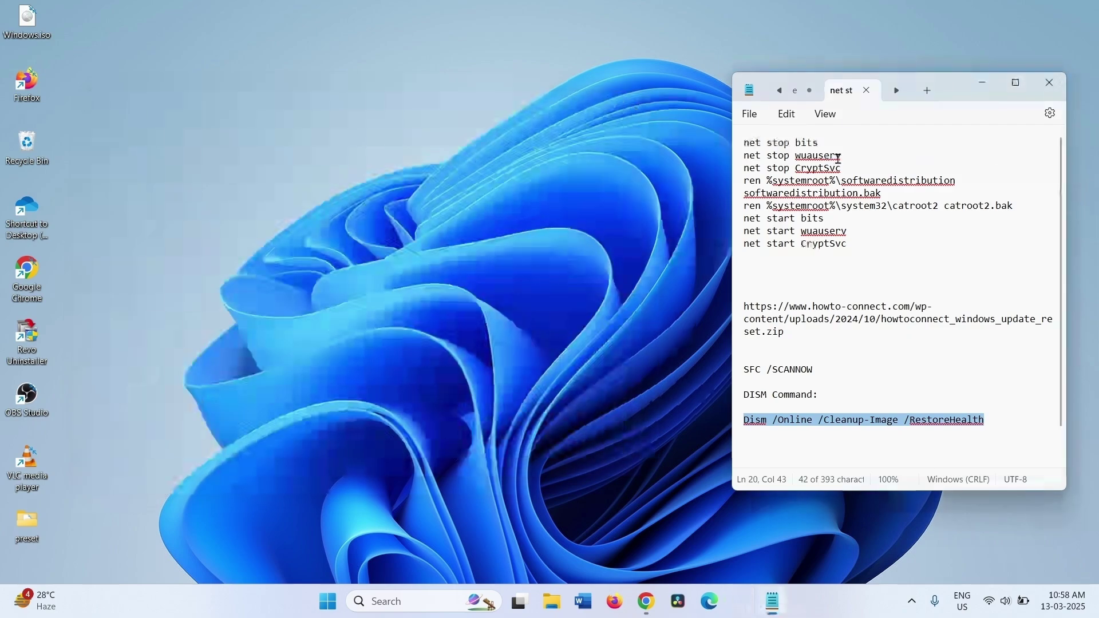
click(1054, 87)
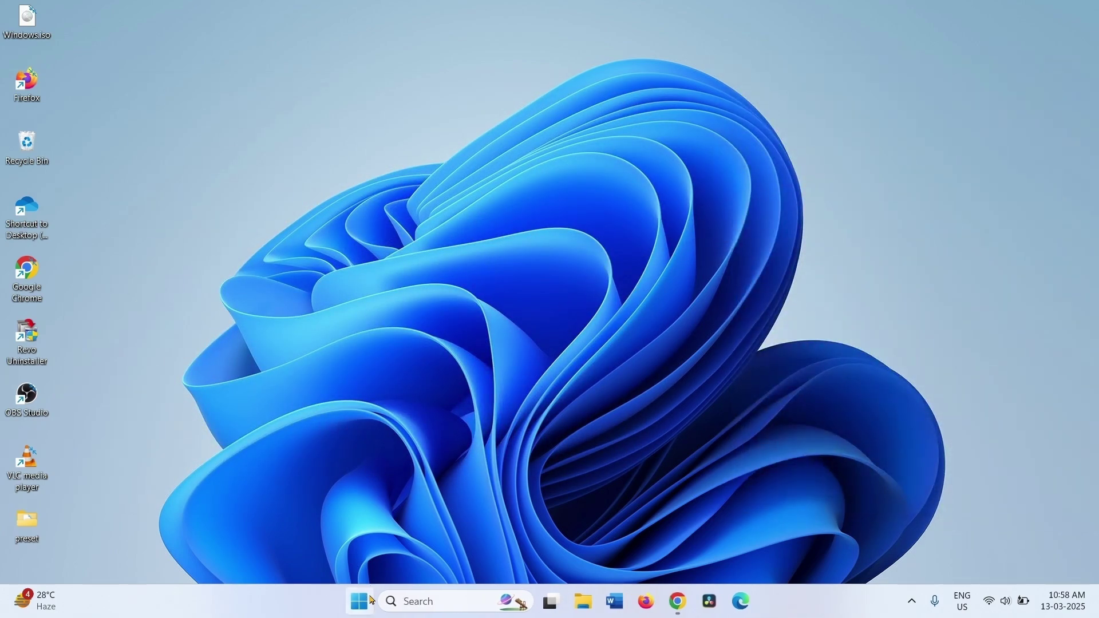
Show the computer's power options, including Restart, and dismiss them.
click(353, 608)
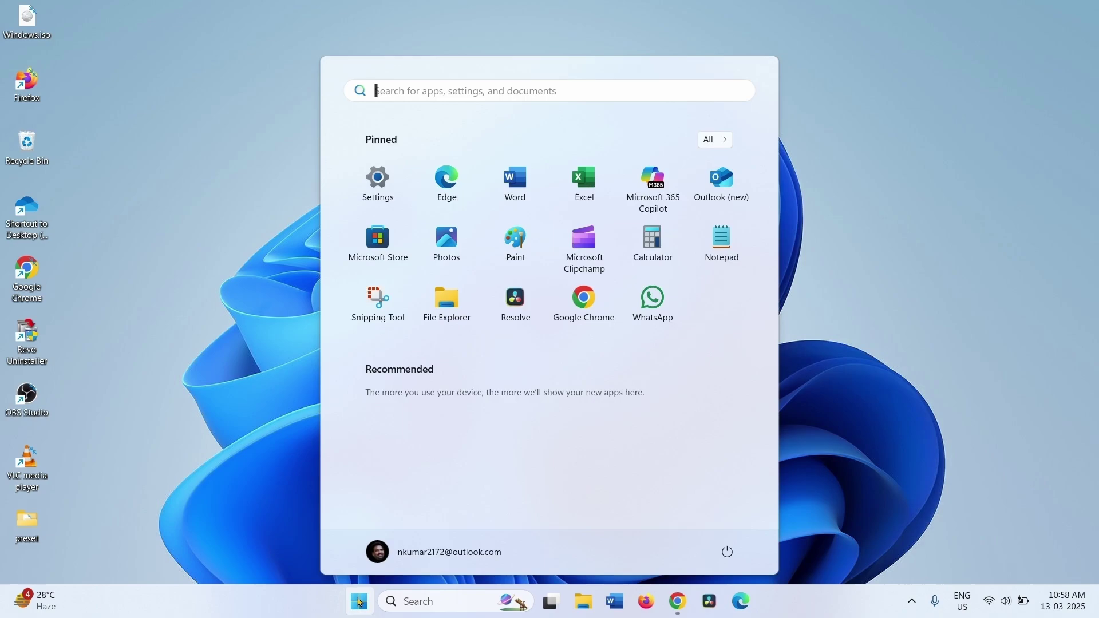
click(733, 554)
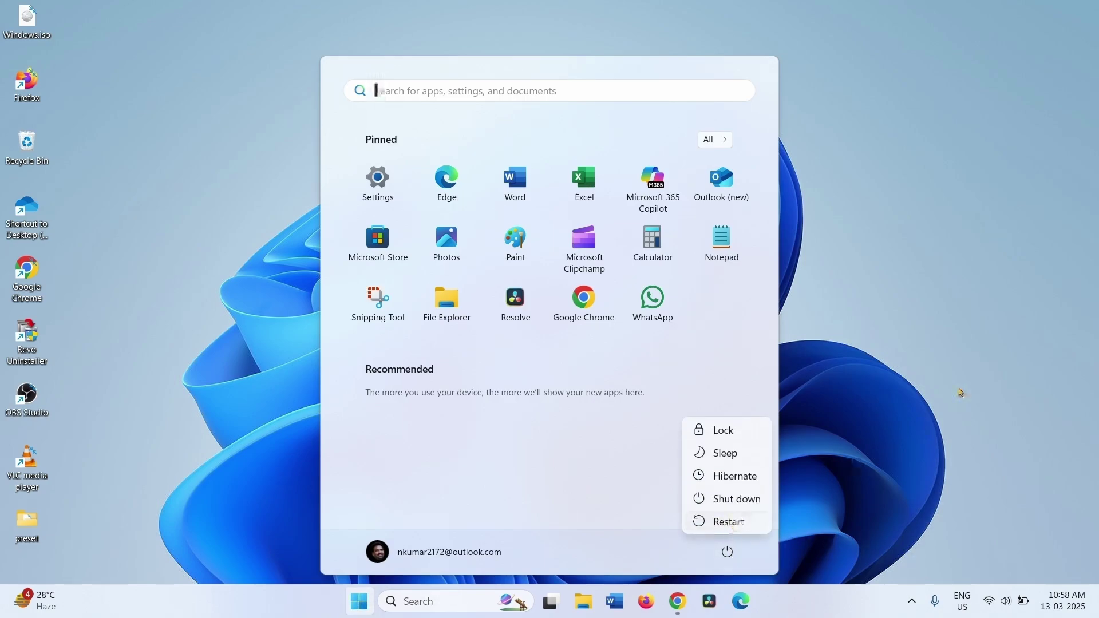
click(961, 393)
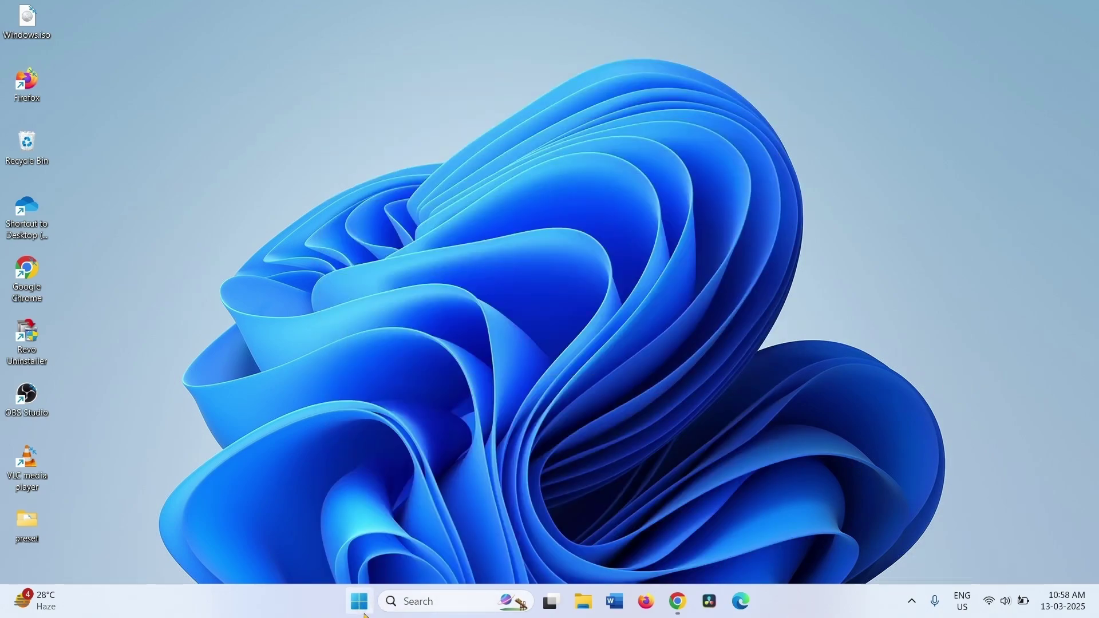
Open the Windows Update settings, check for updates, and close Settings.
click(360, 607)
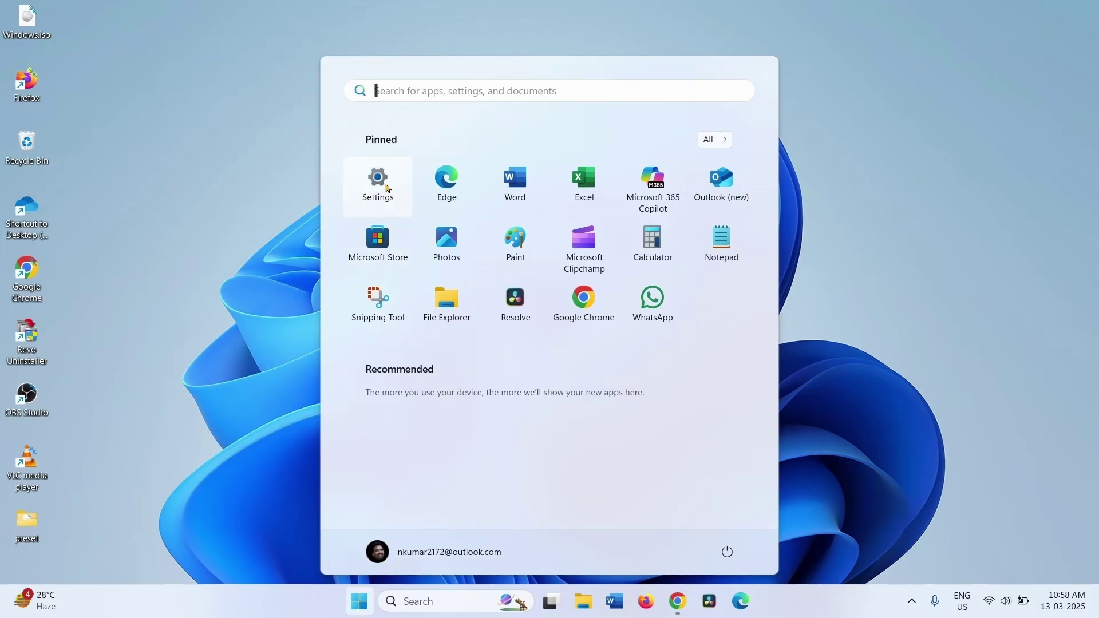
key(super+i)
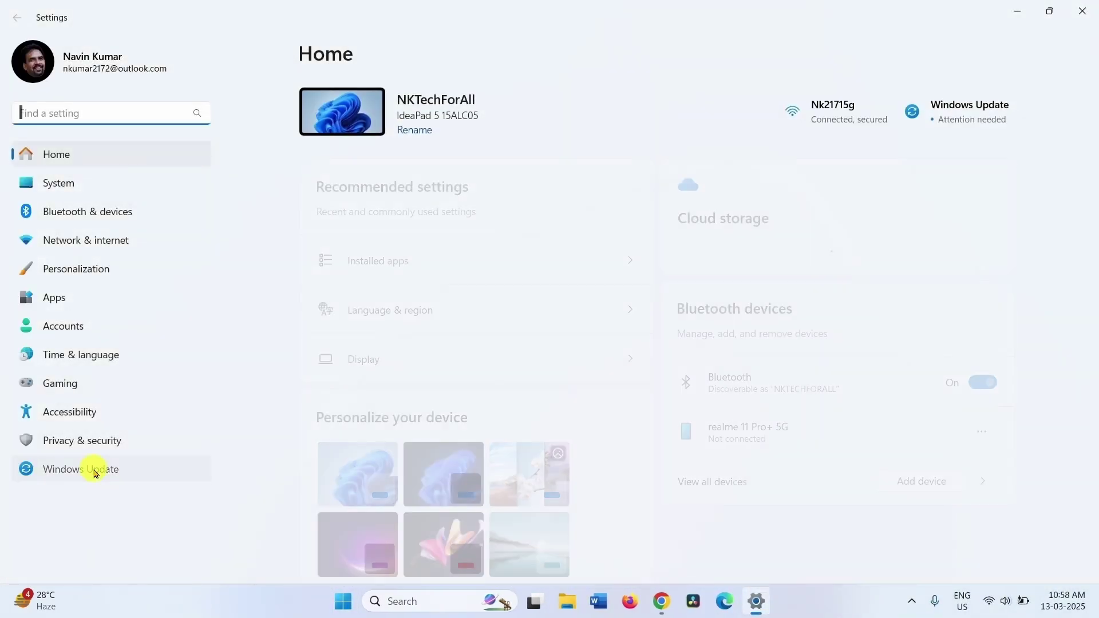
click(93, 469)
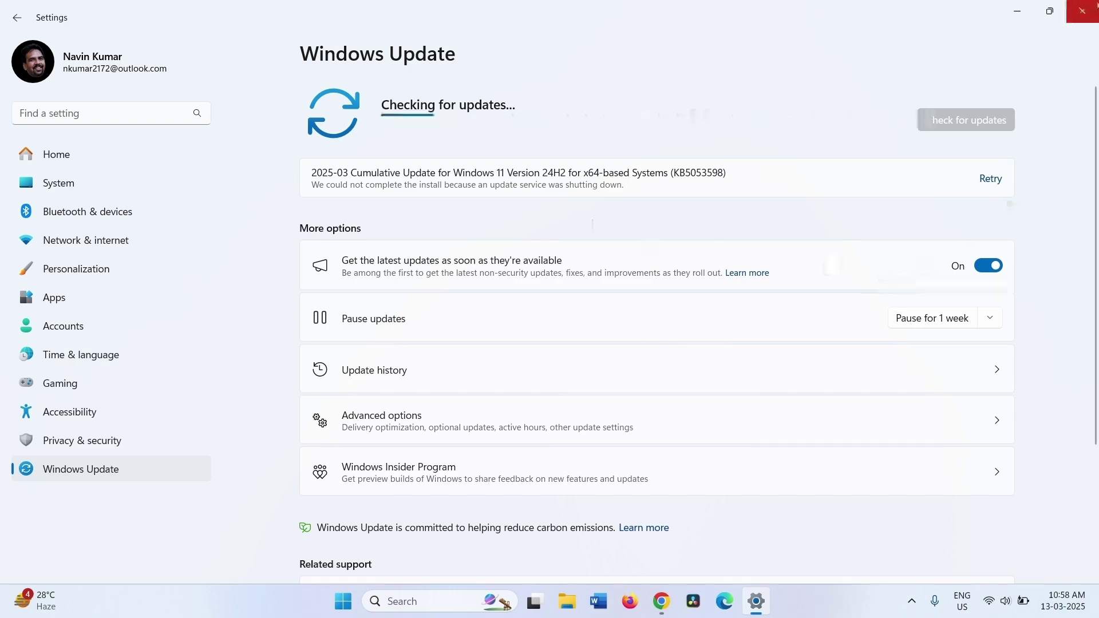
click(1096, 5)
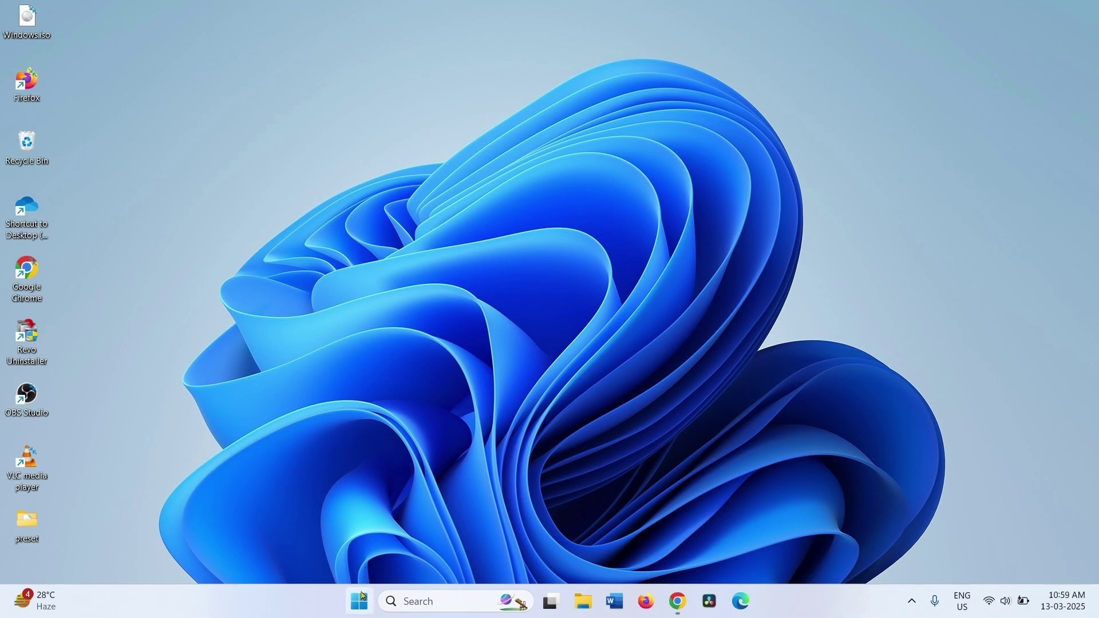
Open the list of installed apps in Windows Settings and look through it for programs that could conflict with the update.
right_click(361, 602)
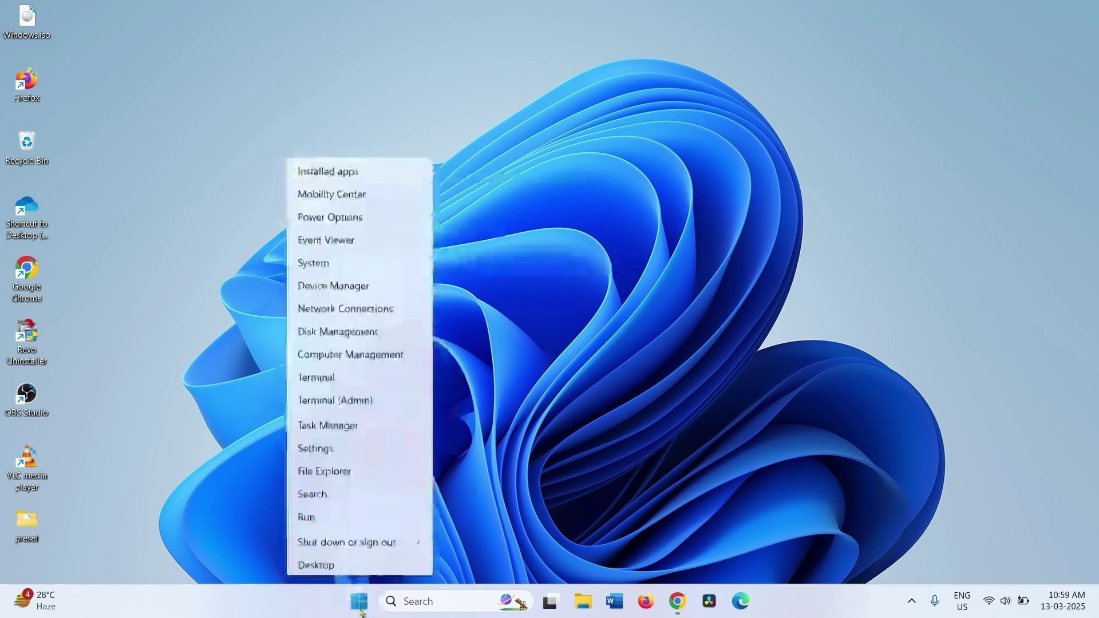
click(357, 172)
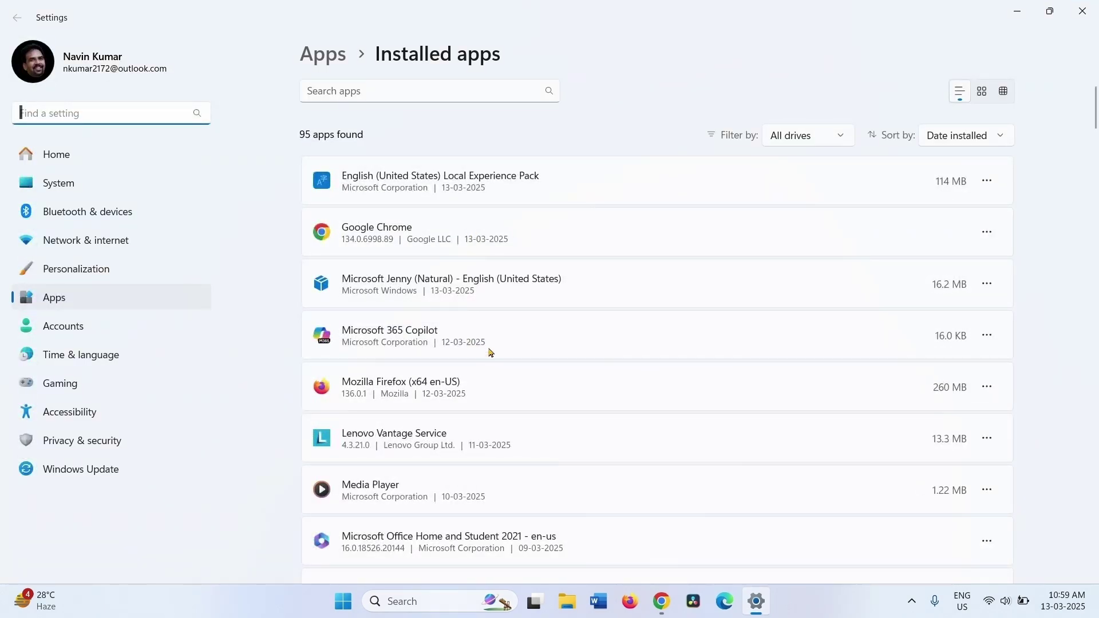
scroll(531, 370, down, 20)
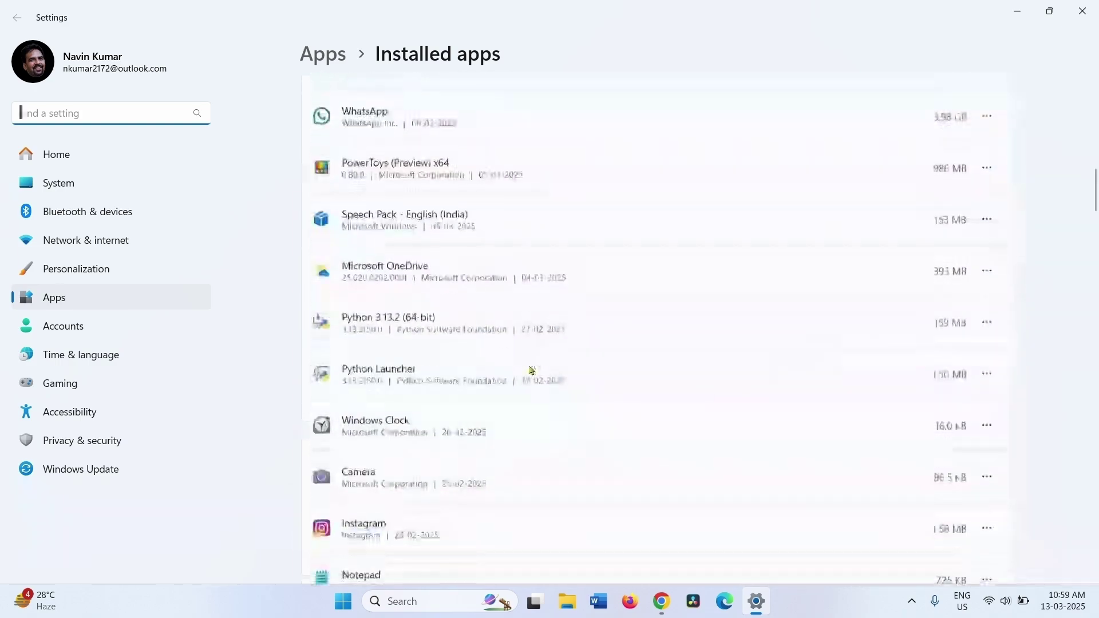
scroll(532, 367, down, 10)
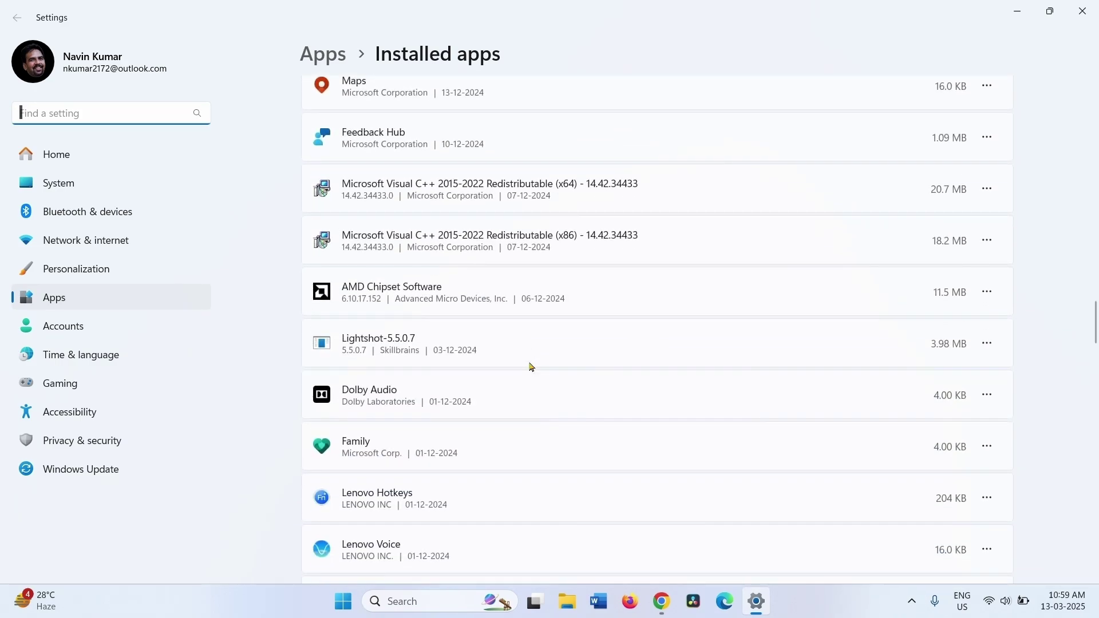
scroll(513, 338, down, 15)
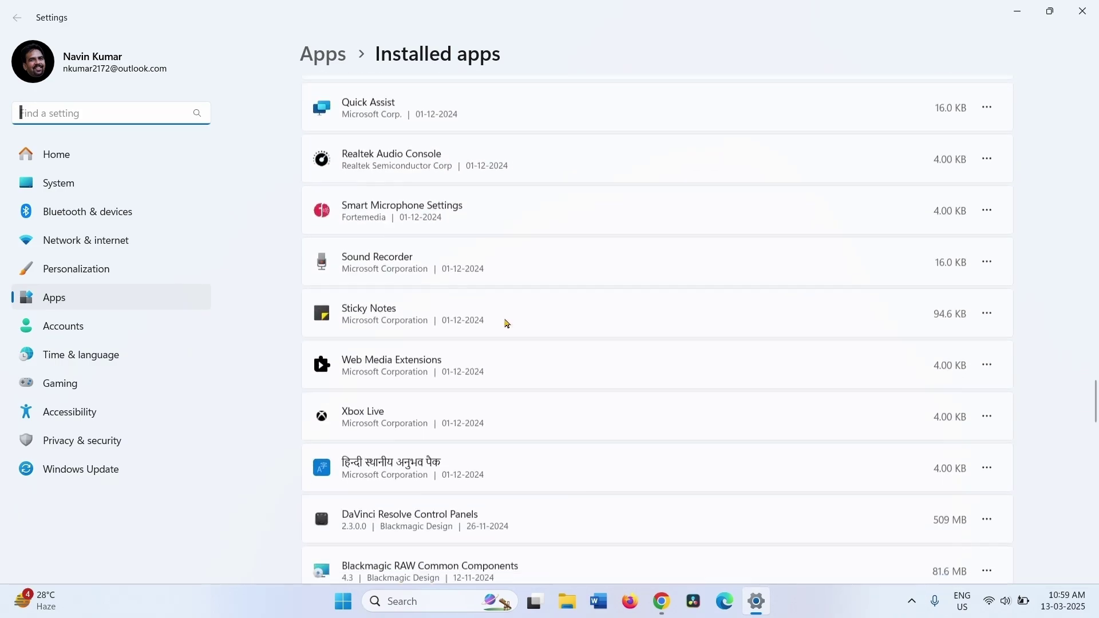
scroll(506, 253, down, 6)
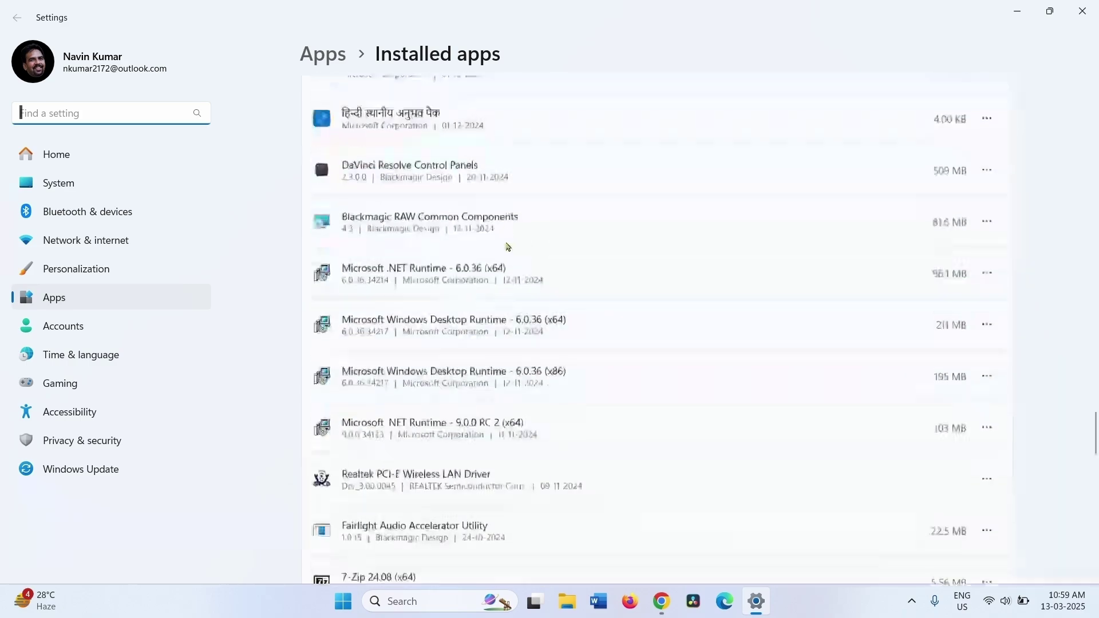
scroll(557, 274, down, 15)
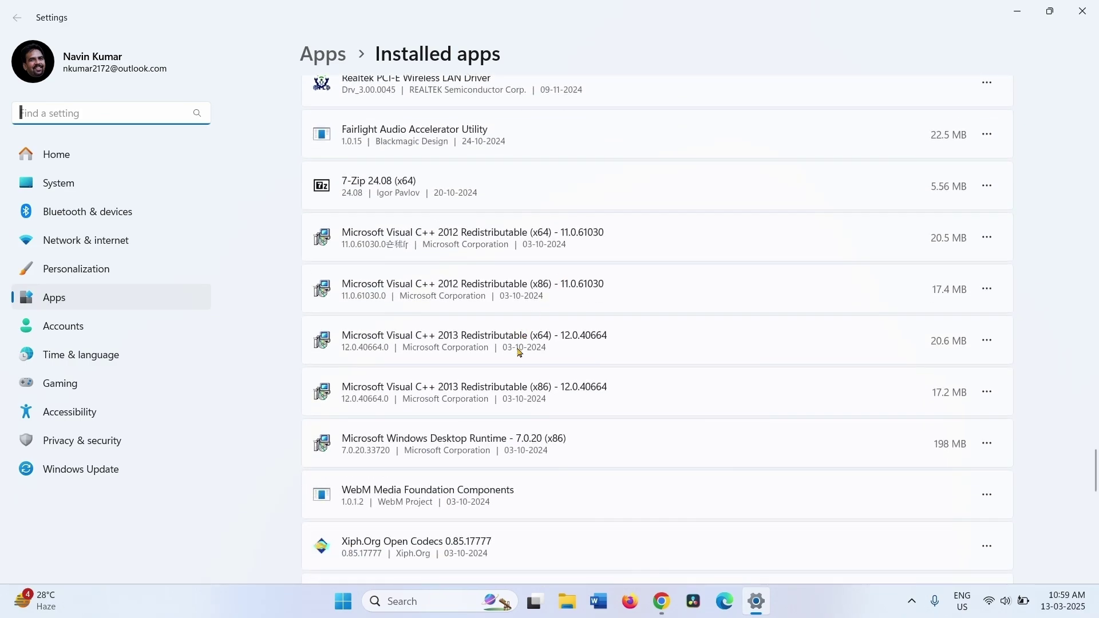
scroll(519, 352, up, 5)
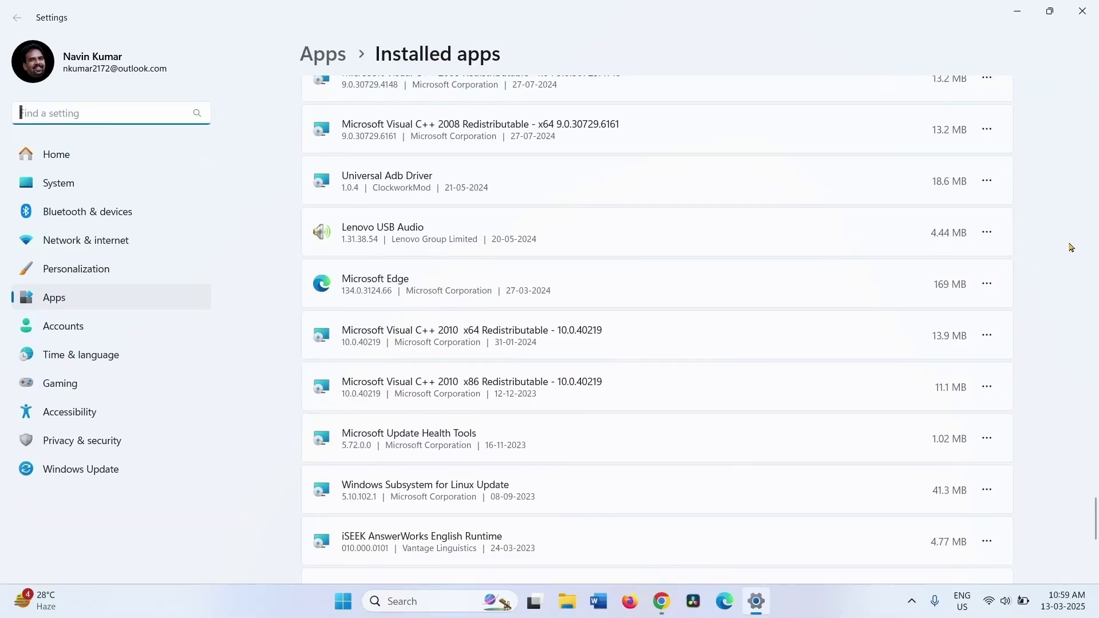
Uninstall Lenovo USB Audio, allowing the uninstaller to make changes to the device, and close Settings.
click(987, 234)
click(888, 281)
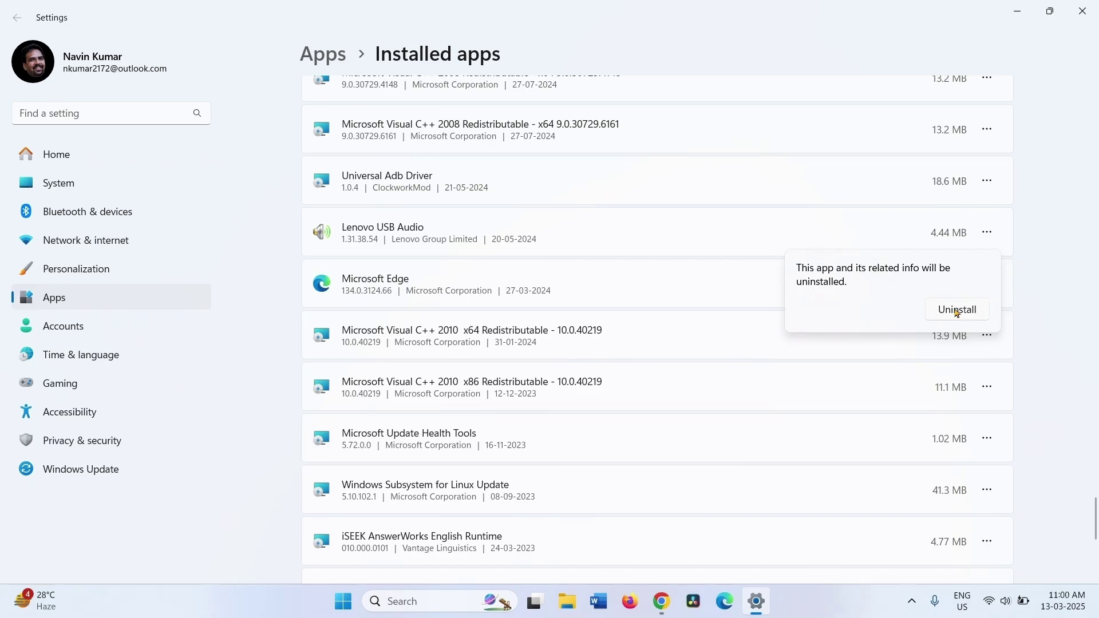
click(958, 310)
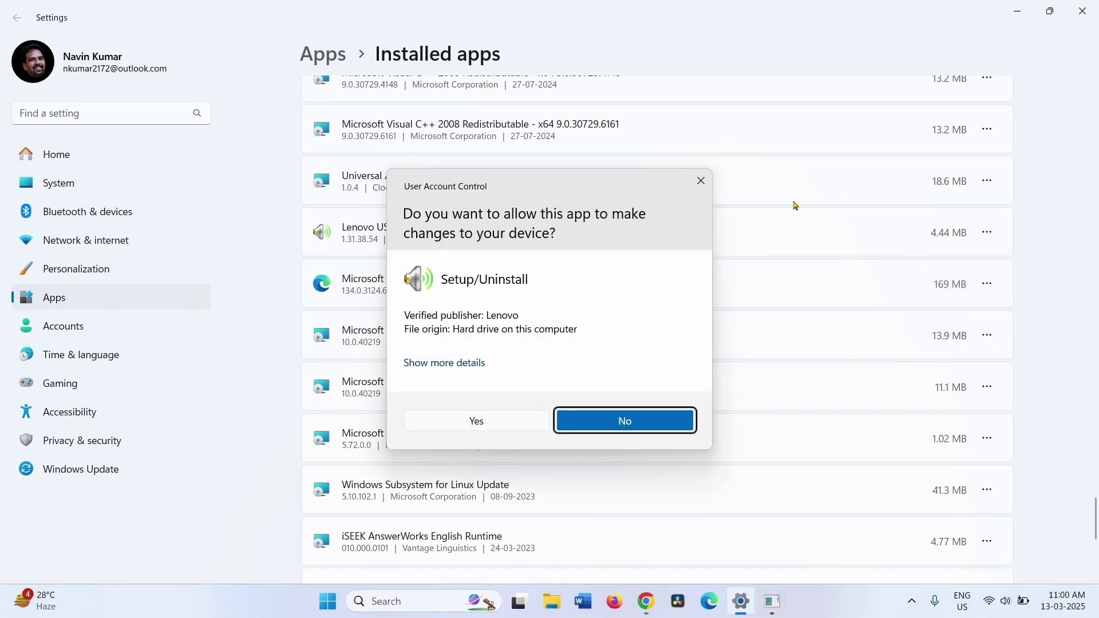
click(476, 422)
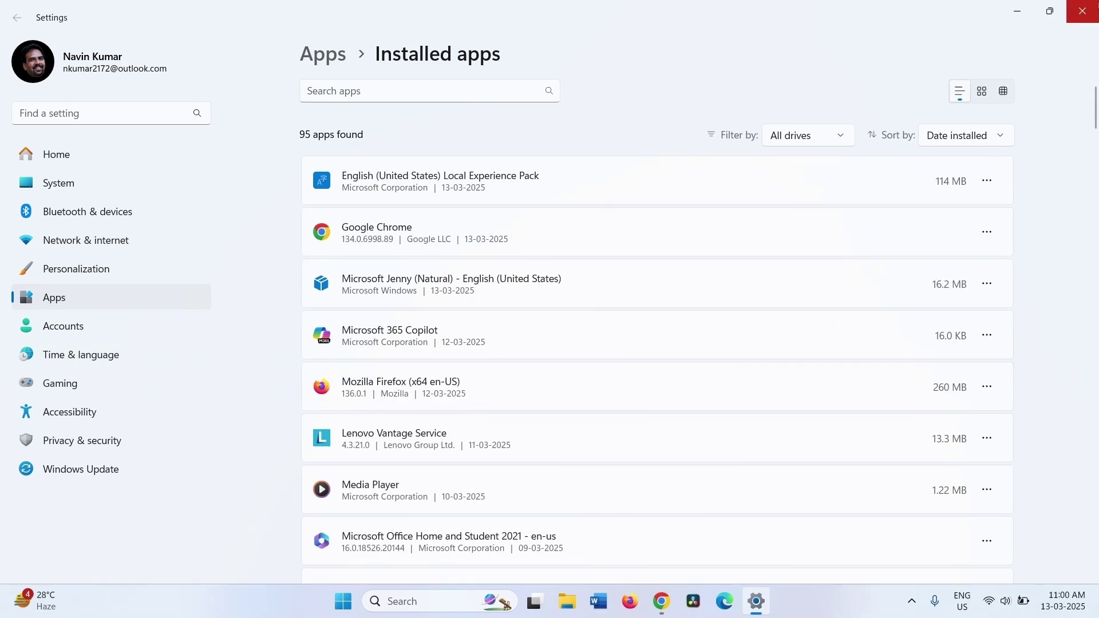
click(1093, 13)
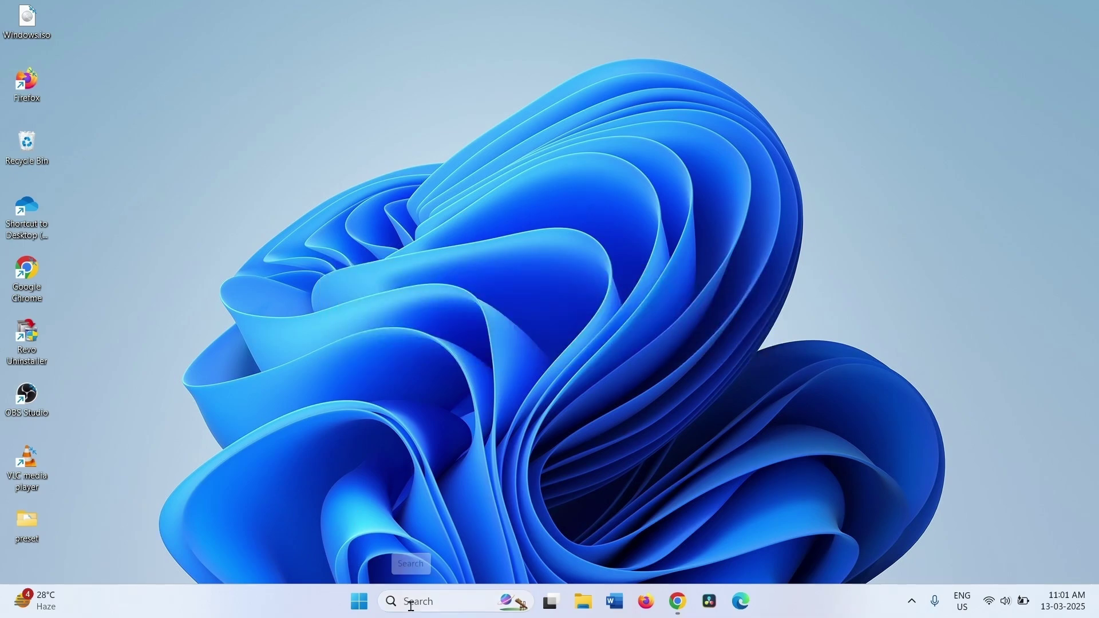
Switch to Chrome, search for "windows 11 download", and open Microsoft's Download Windows 11 page.
mouse_move(670, 594)
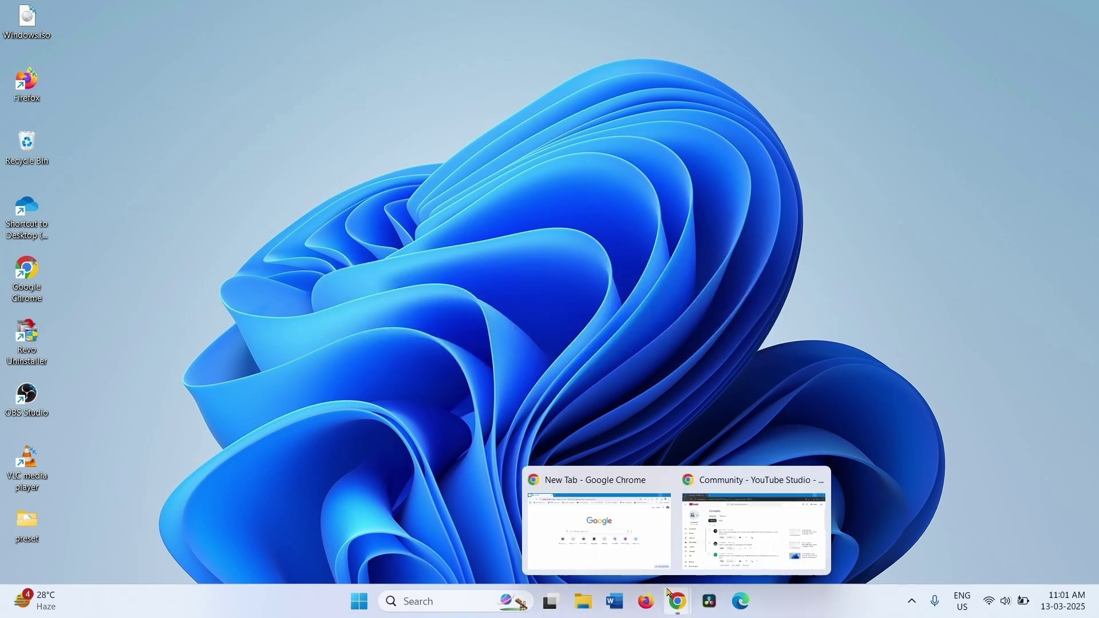
click(643, 544)
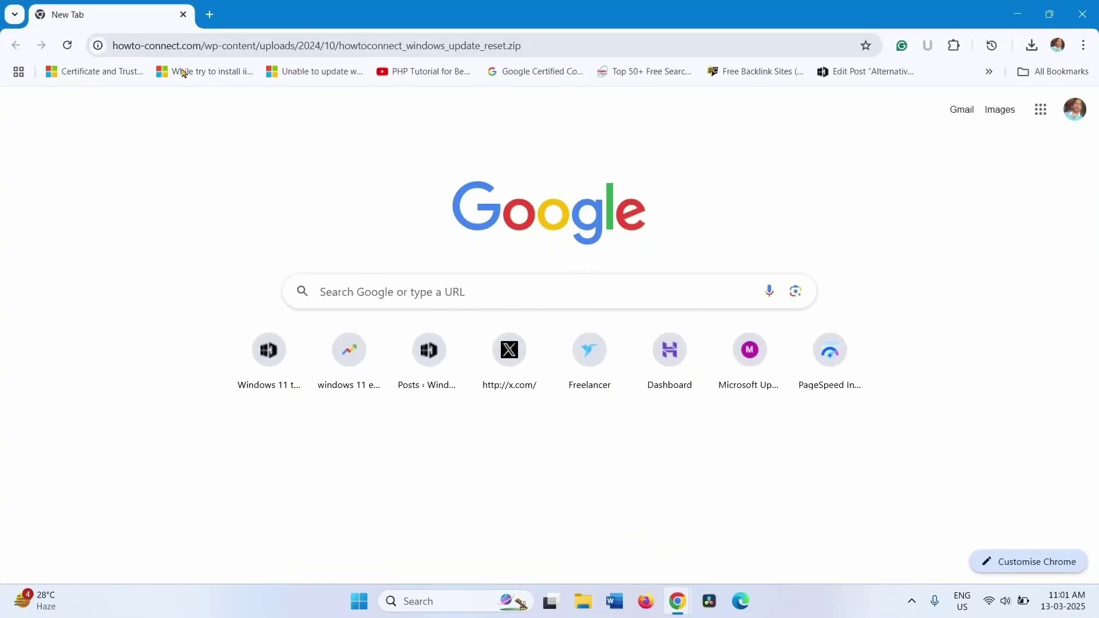
click(229, 45)
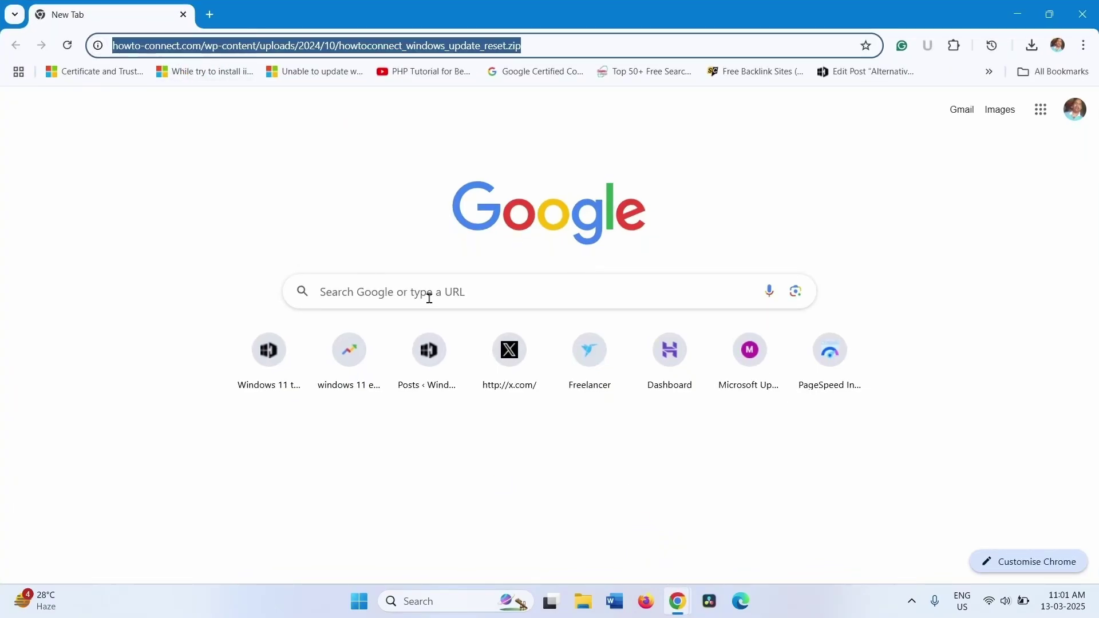
text(window)
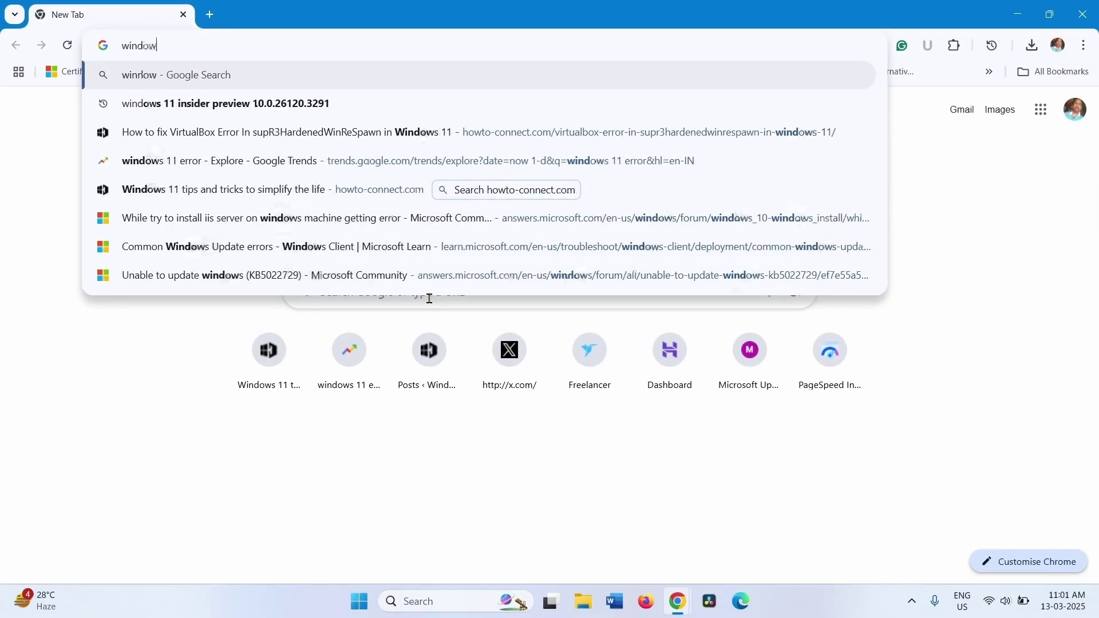
text(s 11 s)
key(BackSpace)
text(d)
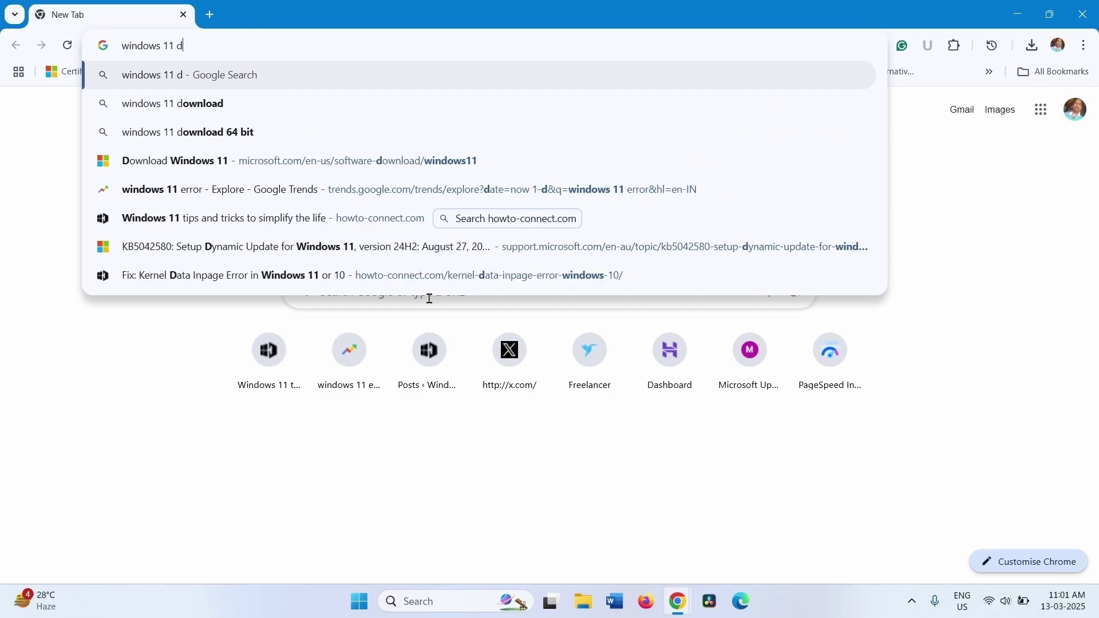
text(ownload)
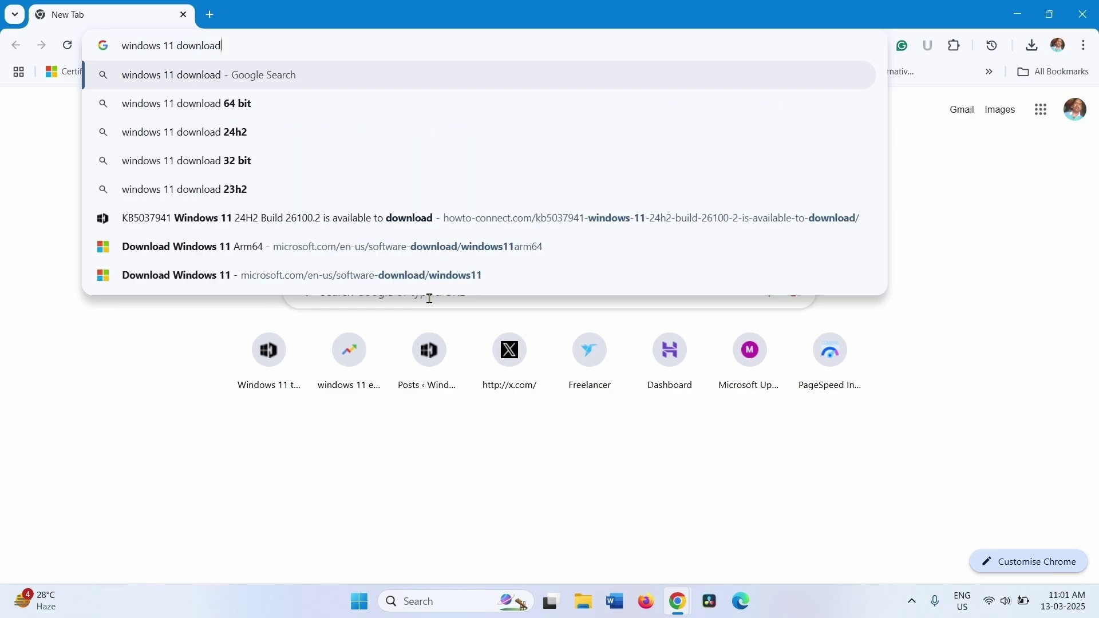
click(230, 82)
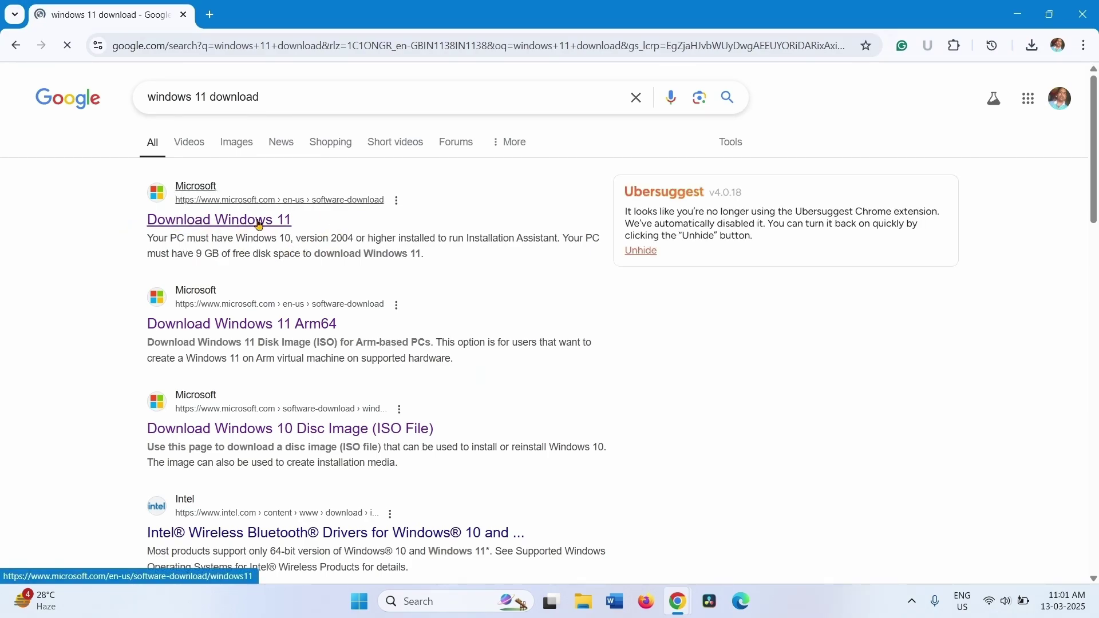
click(220, 220)
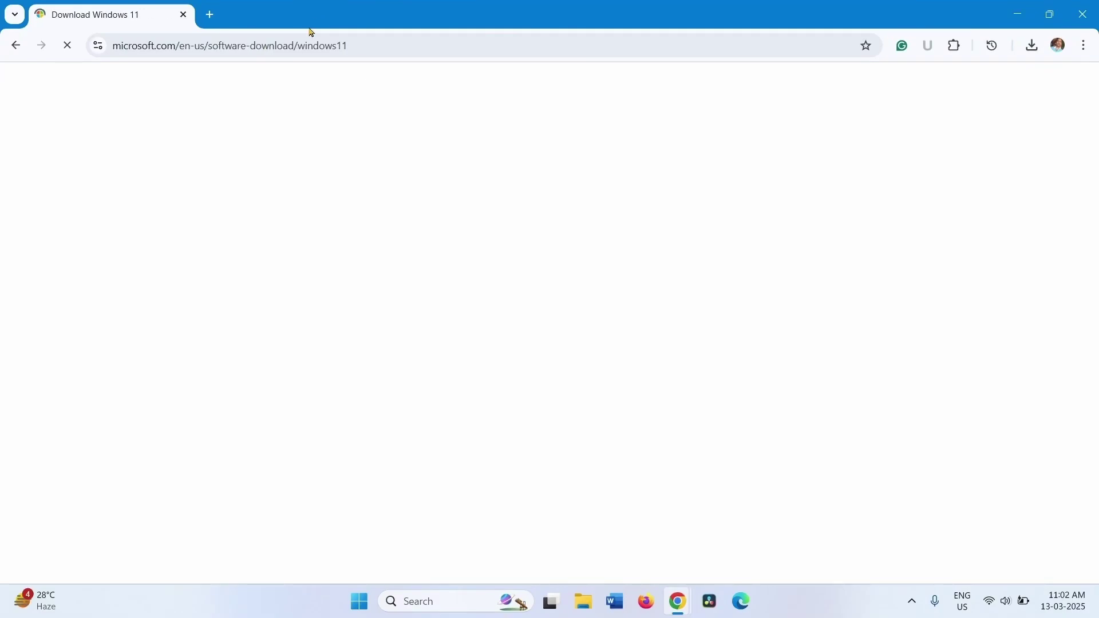
Select "Windows 11 (multi-edition ISO for x64 devices)" as the disk image and request its download.
scroll(433, 400, down, 5)
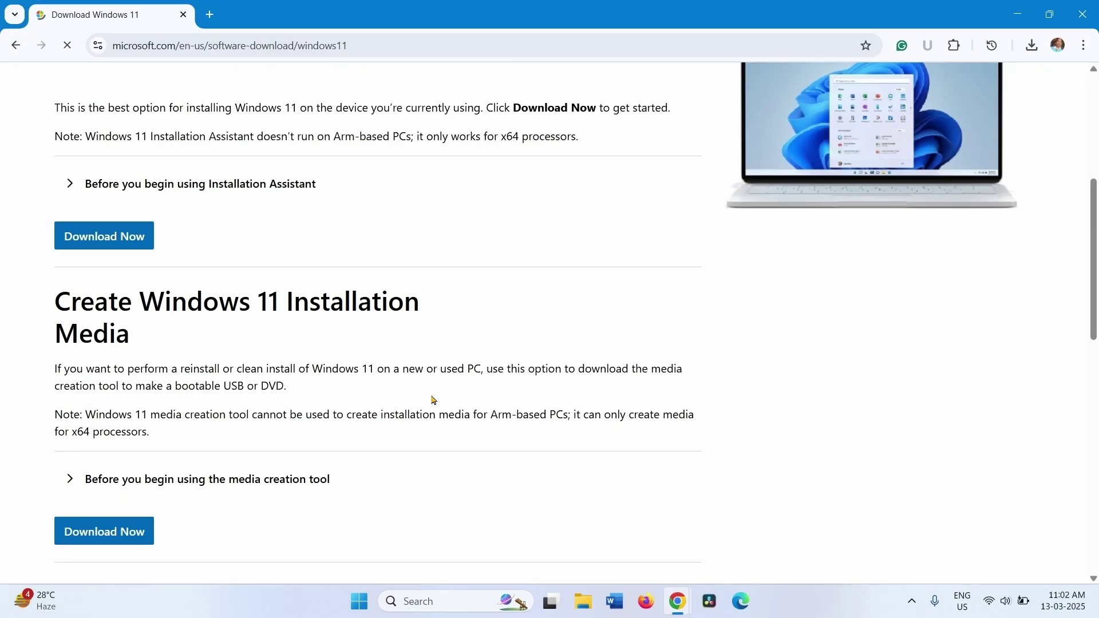
scroll(433, 401, down, 8)
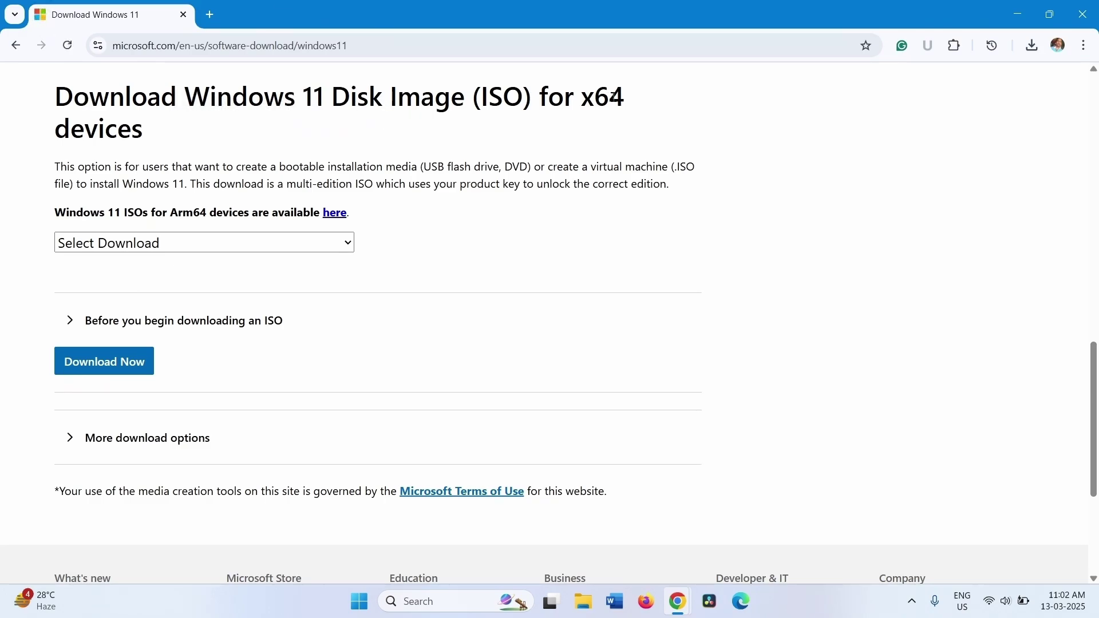
click(146, 250)
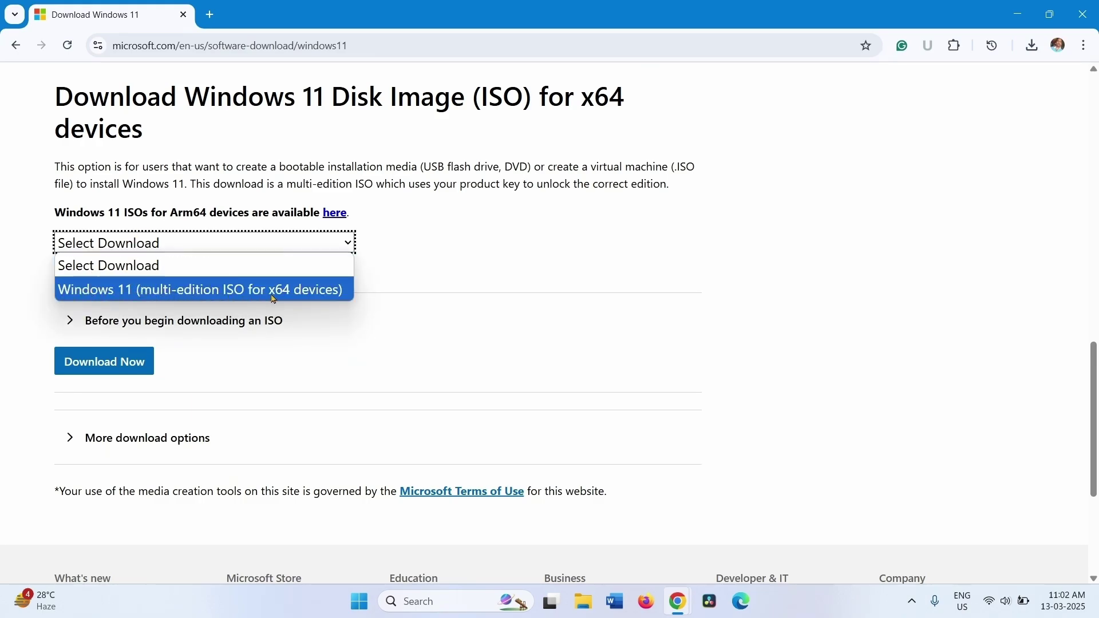
click(322, 290)
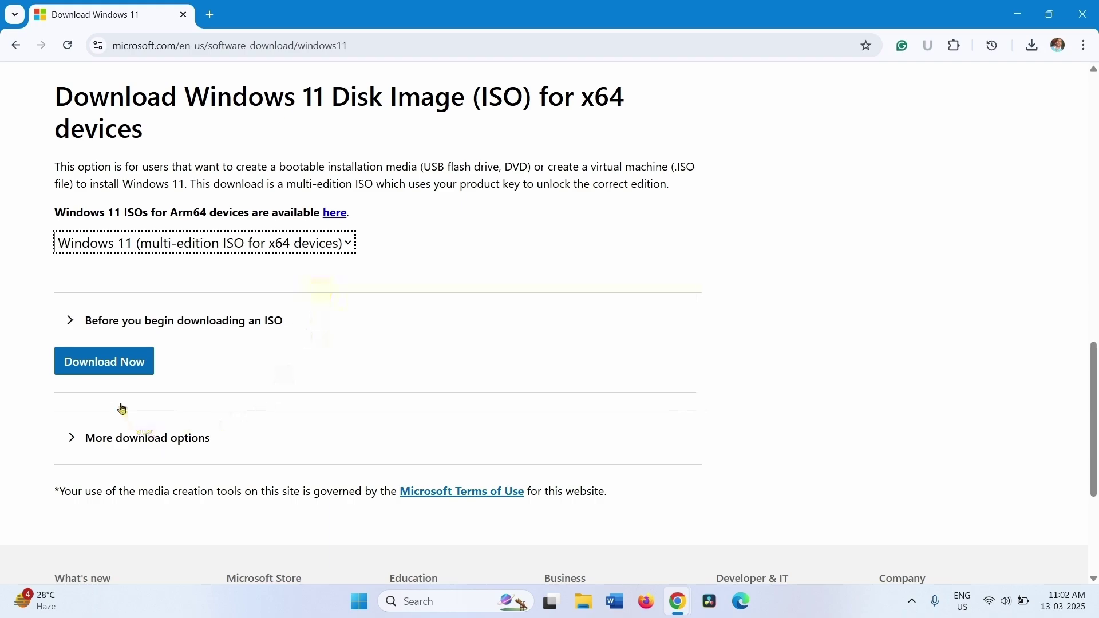
click(103, 362)
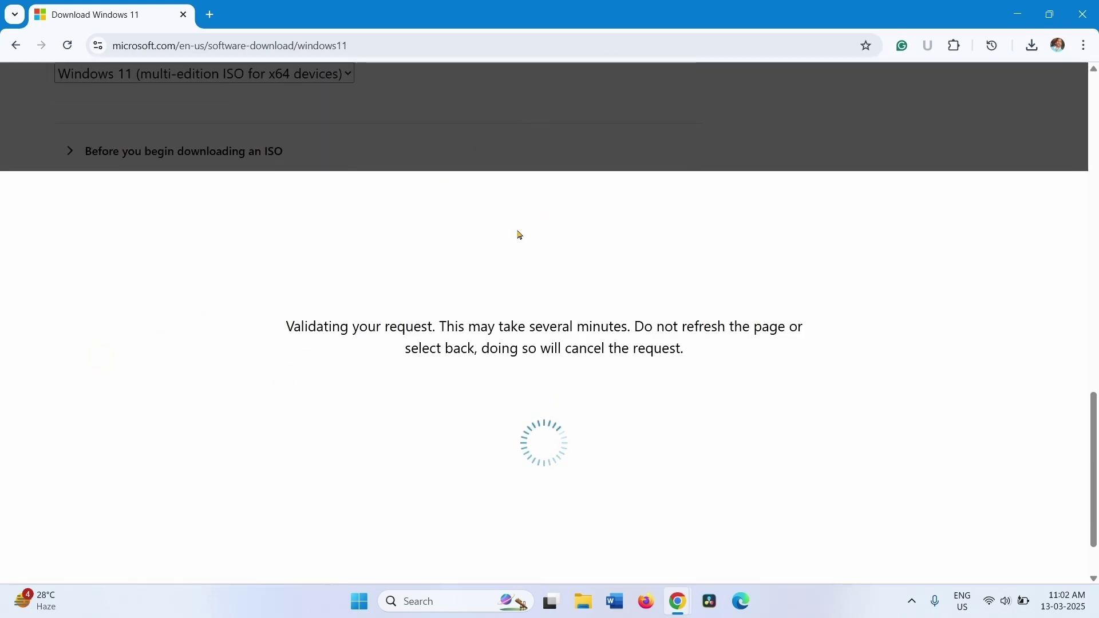
click(151, 299)
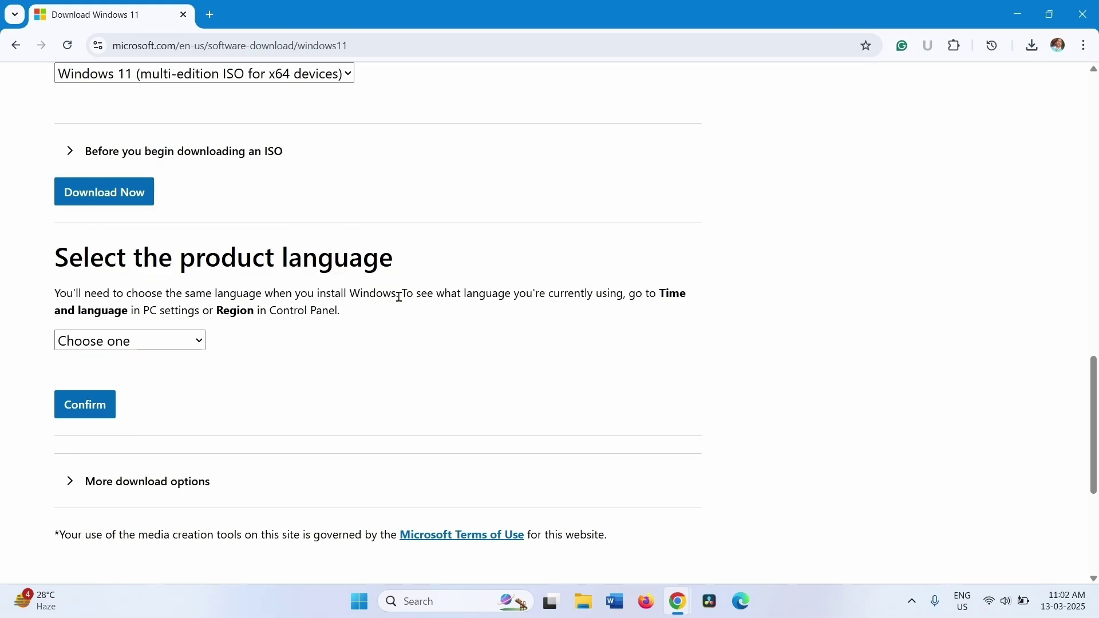
View the product language choices, check the Windows display language in the Language & region settings, and close Settings.
click(198, 346)
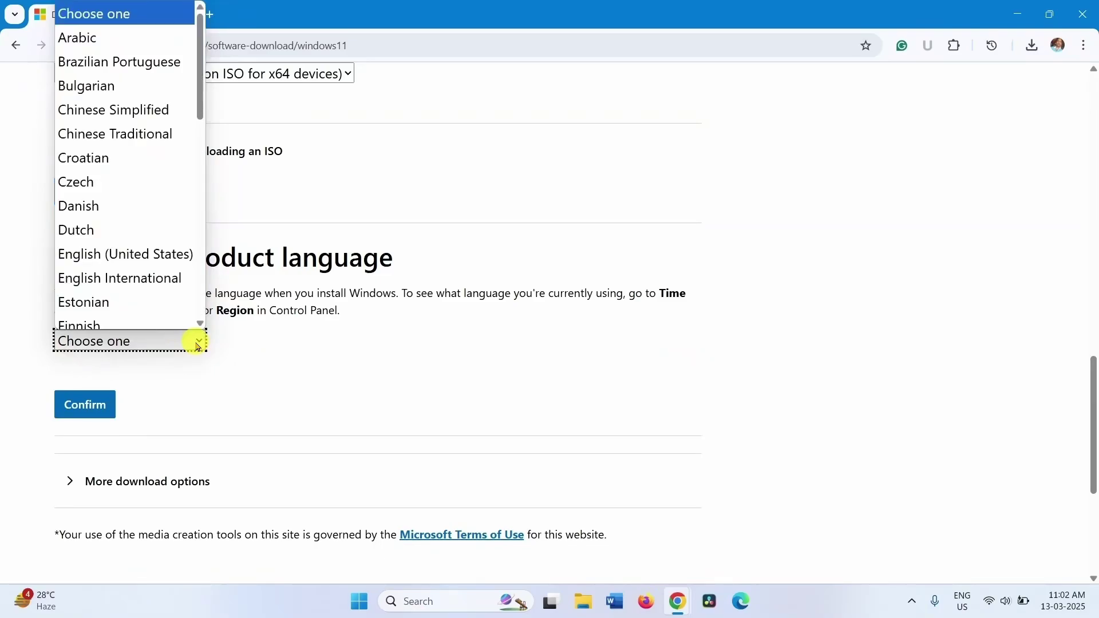
click(491, 271)
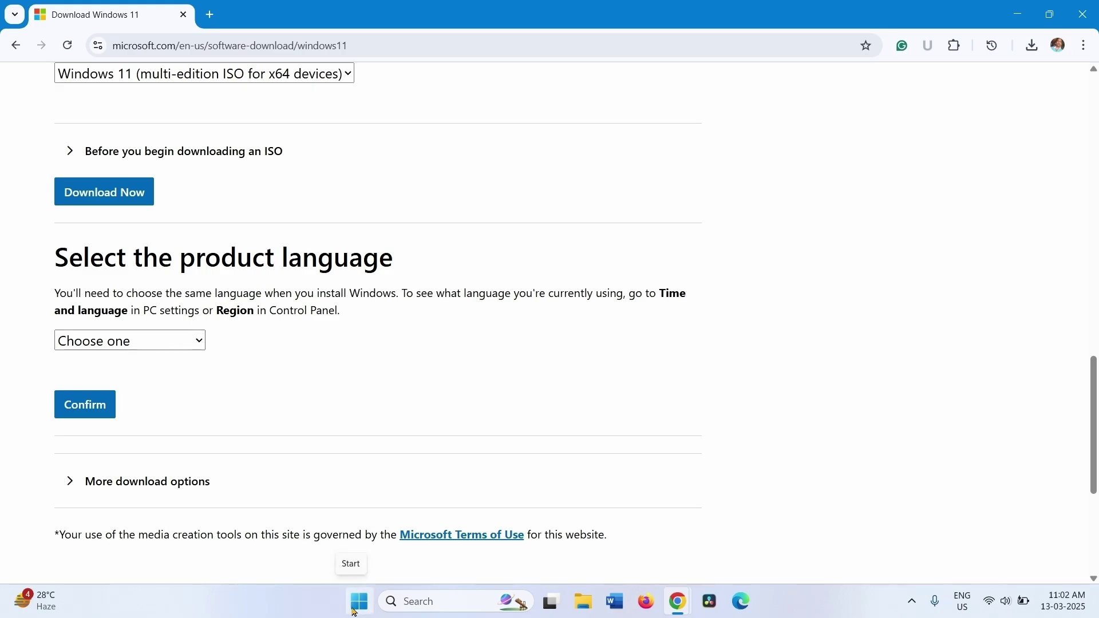
click(354, 612)
click(365, 187)
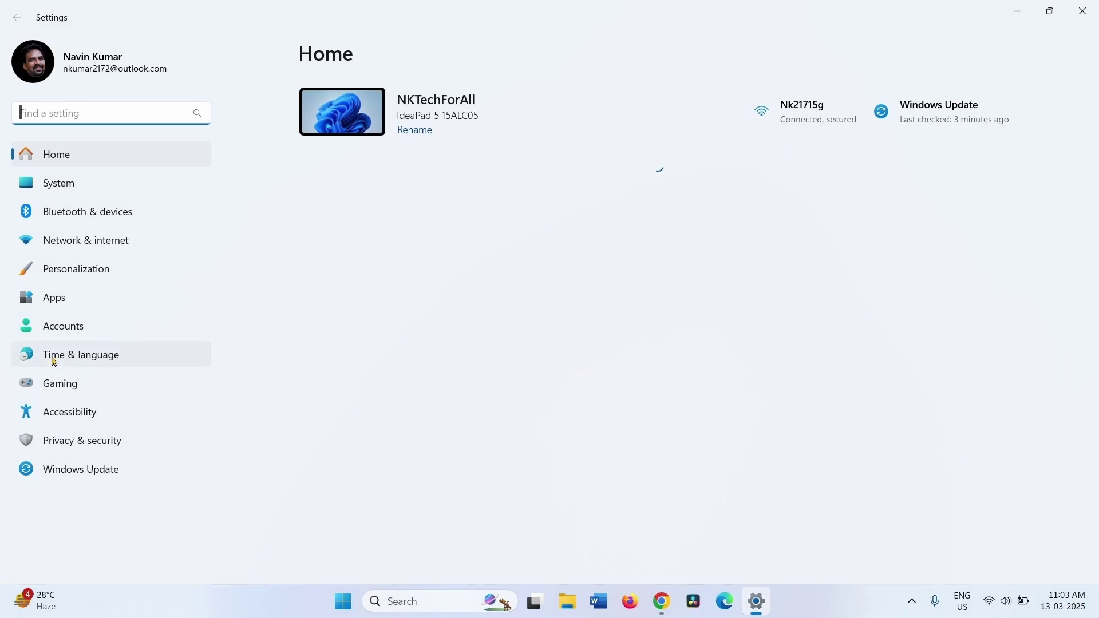
click(57, 360)
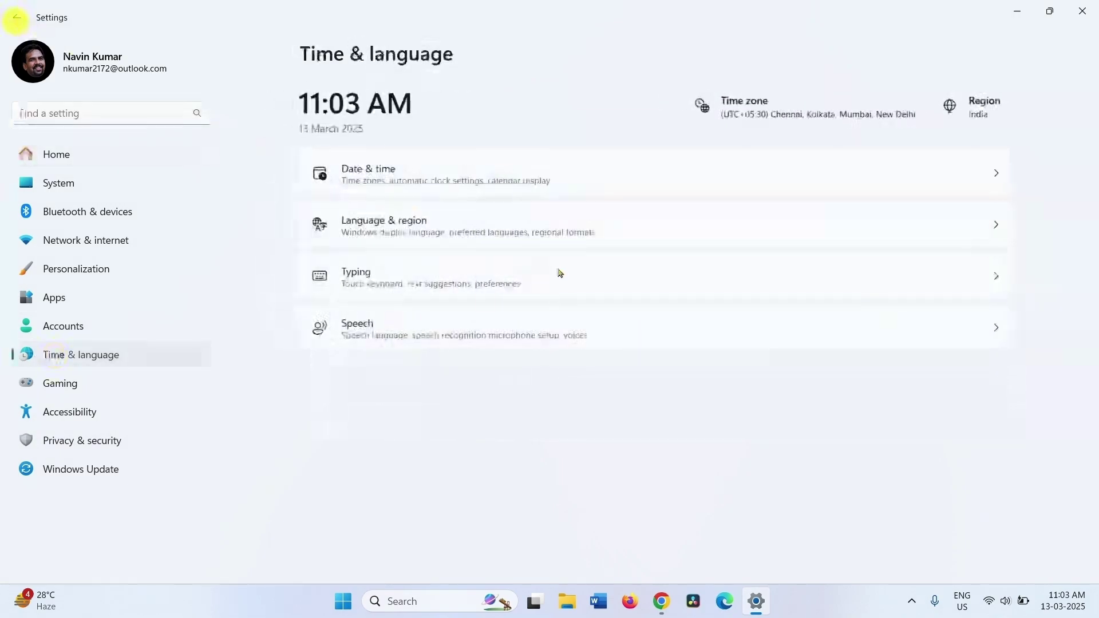
click(425, 229)
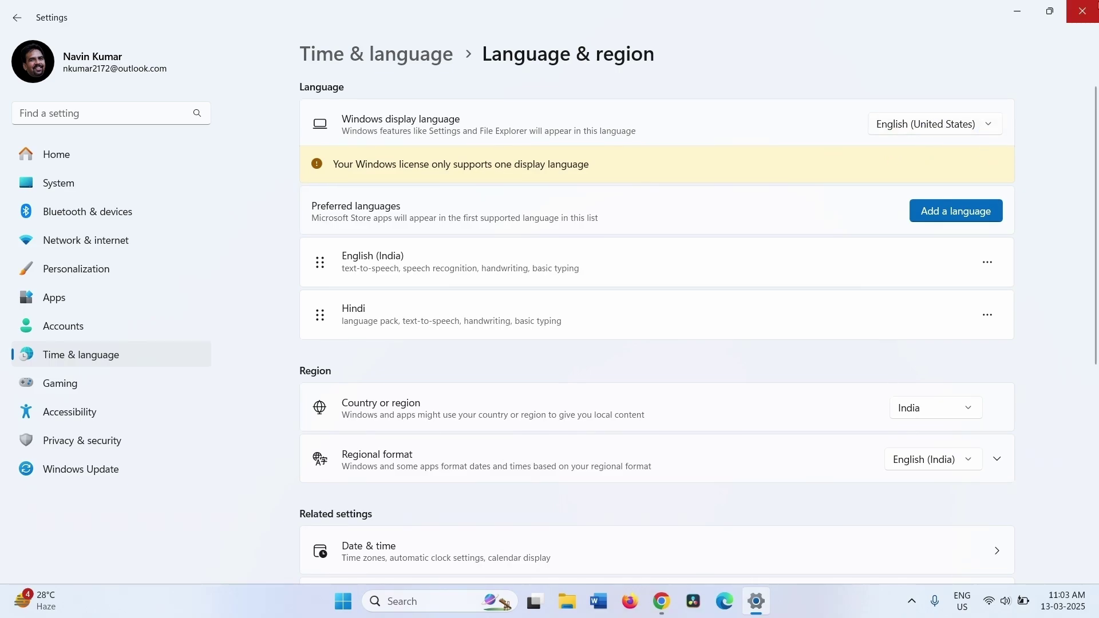
click(1088, 13)
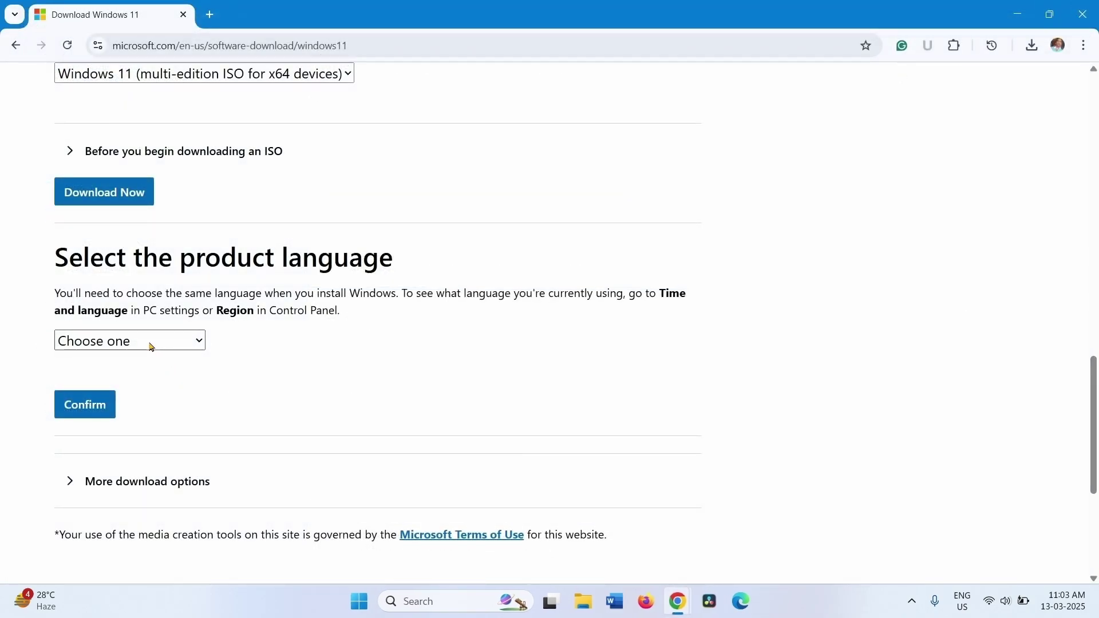
Set the ISO's product language to English (United States) and confirm the choice.
click(150, 343)
click(107, 245)
click(135, 343)
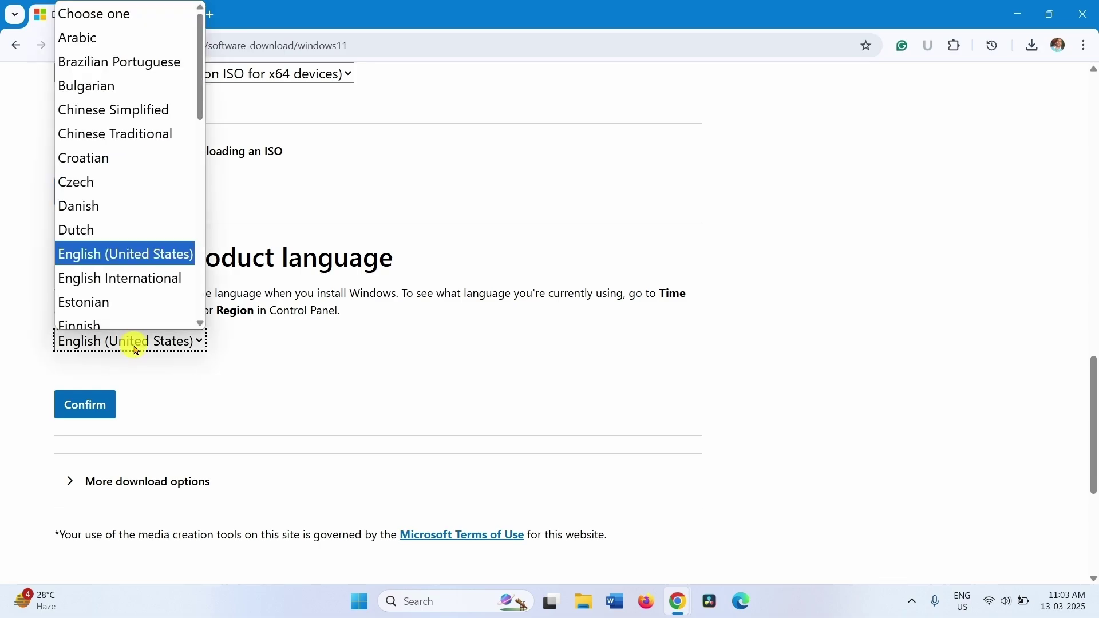
click(131, 256)
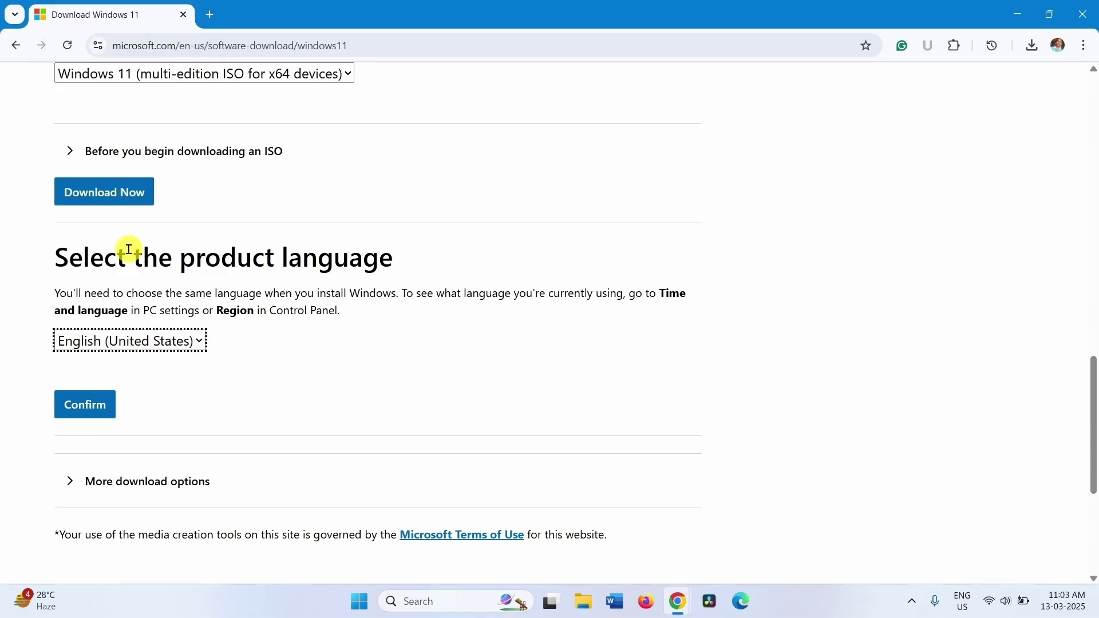
click(85, 406)
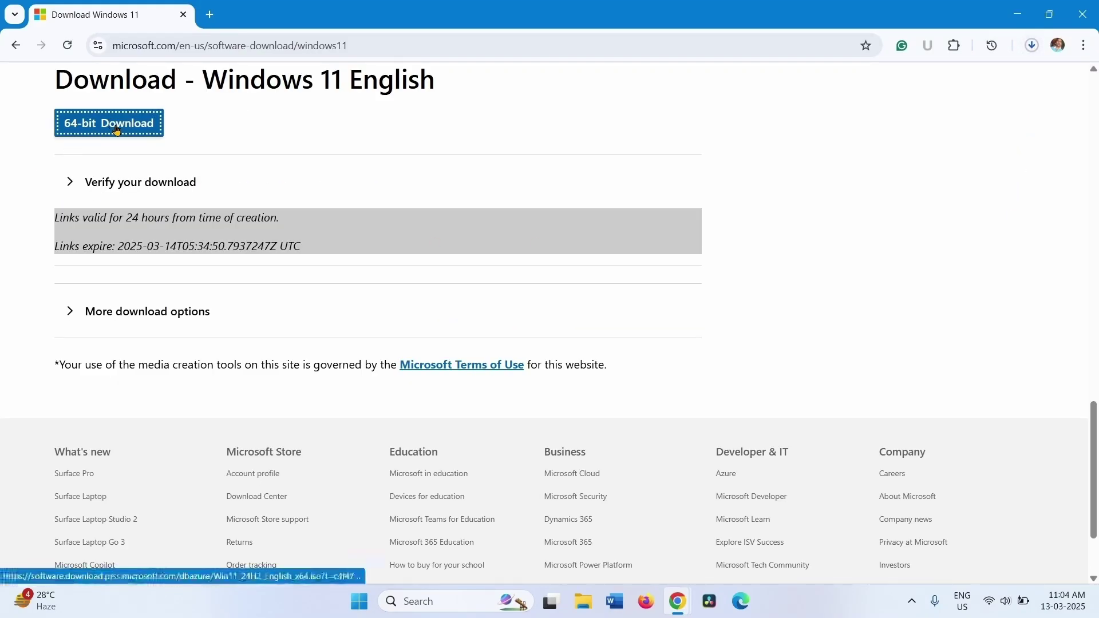
Start the 64-bit Windows 11 English ISO download, then switch to File Explorer and open the Downloads folder.
click(109, 126)
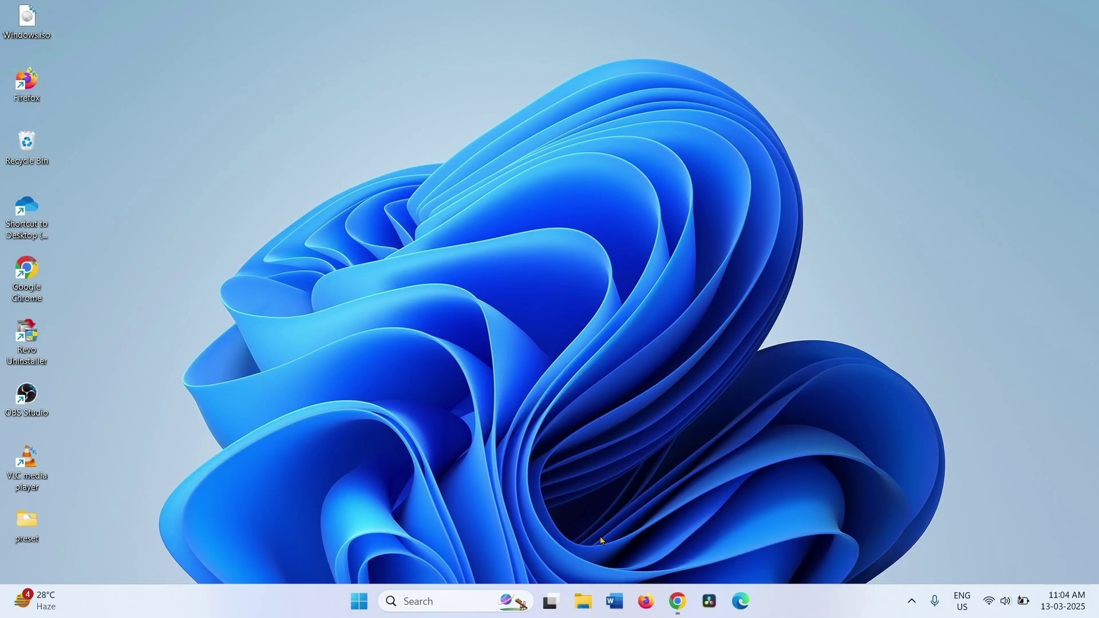
click(585, 603)
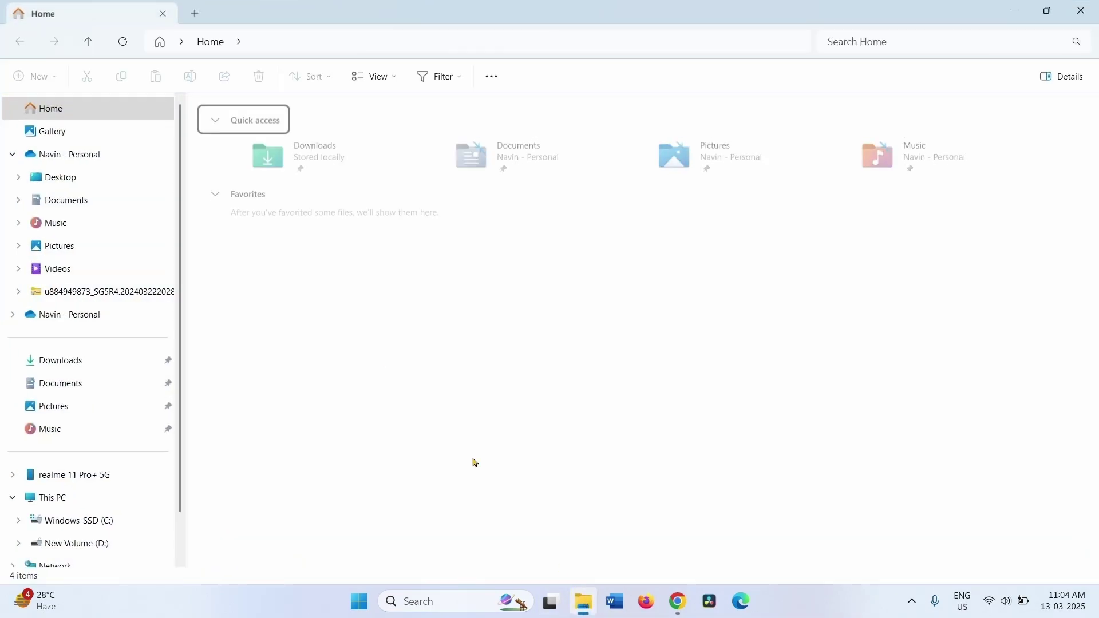
click(62, 362)
click(569, 190)
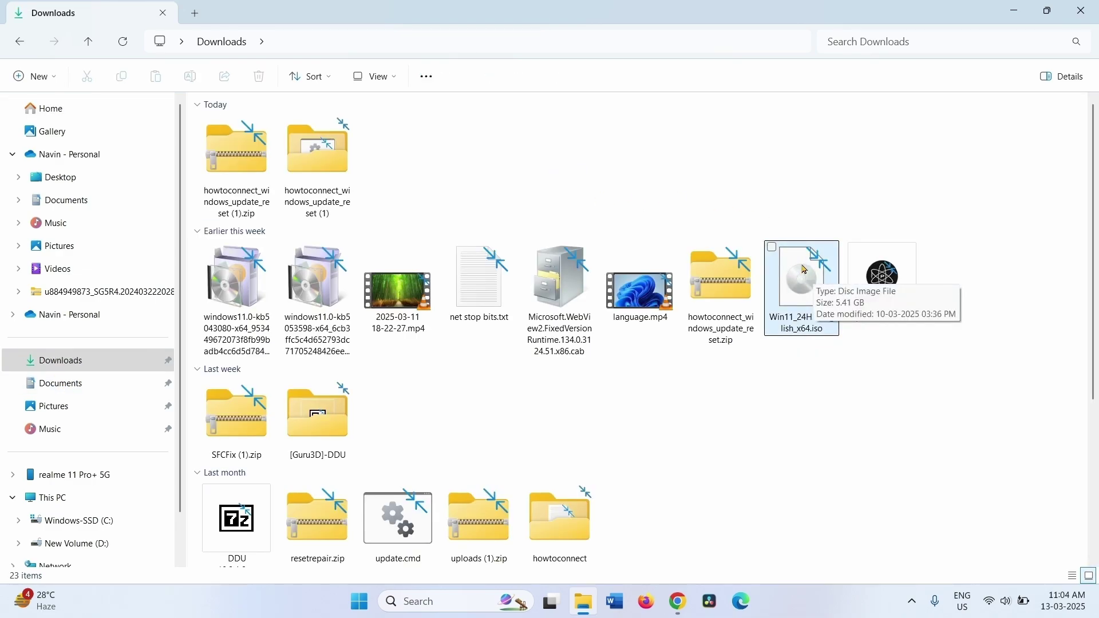
Mount the Win11_24H2_English_x64.iso disc image and allow the file to open.
right_click(805, 270)
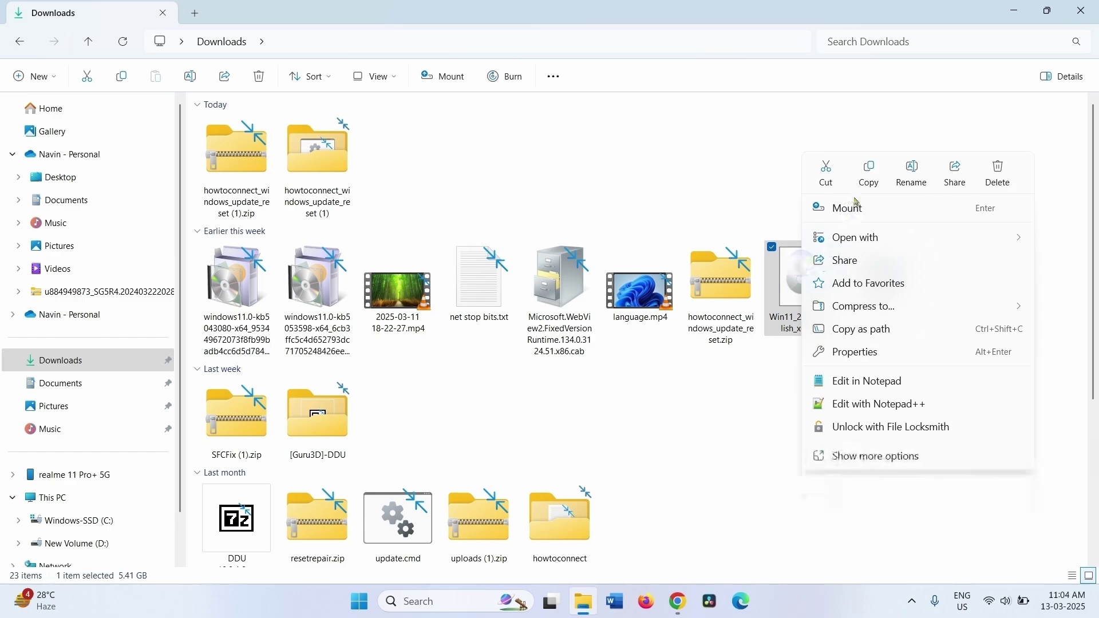
click(857, 210)
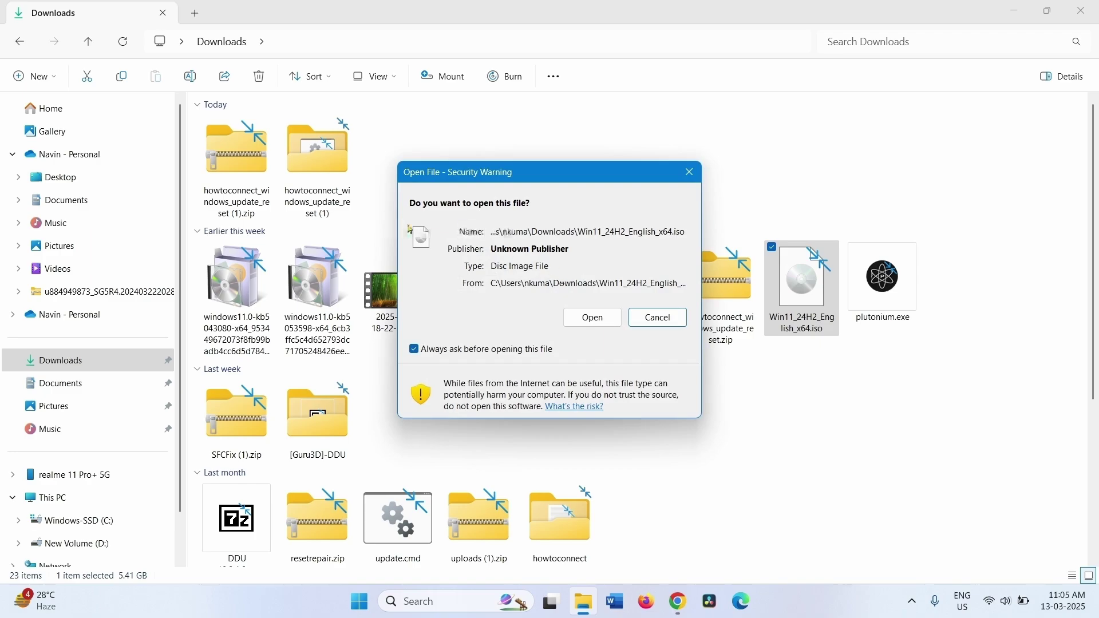
click(607, 323)
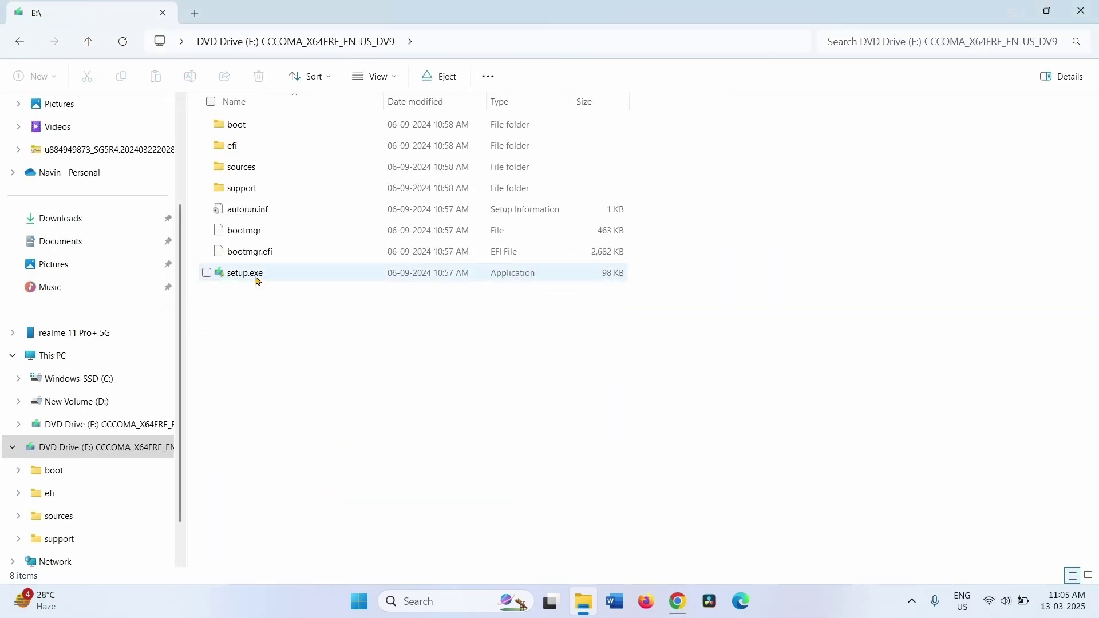
Launch setup.exe from the mounted DVD drive, allow it to make changes to the device, and close File Explorer.
click(262, 277)
right_click(262, 277)
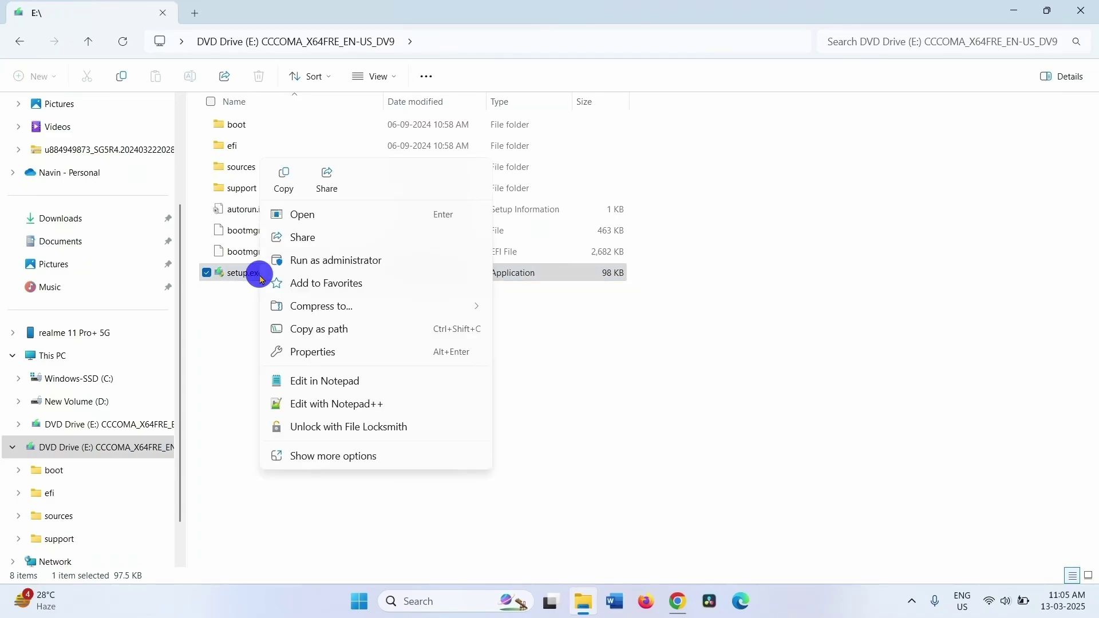
click(315, 218)
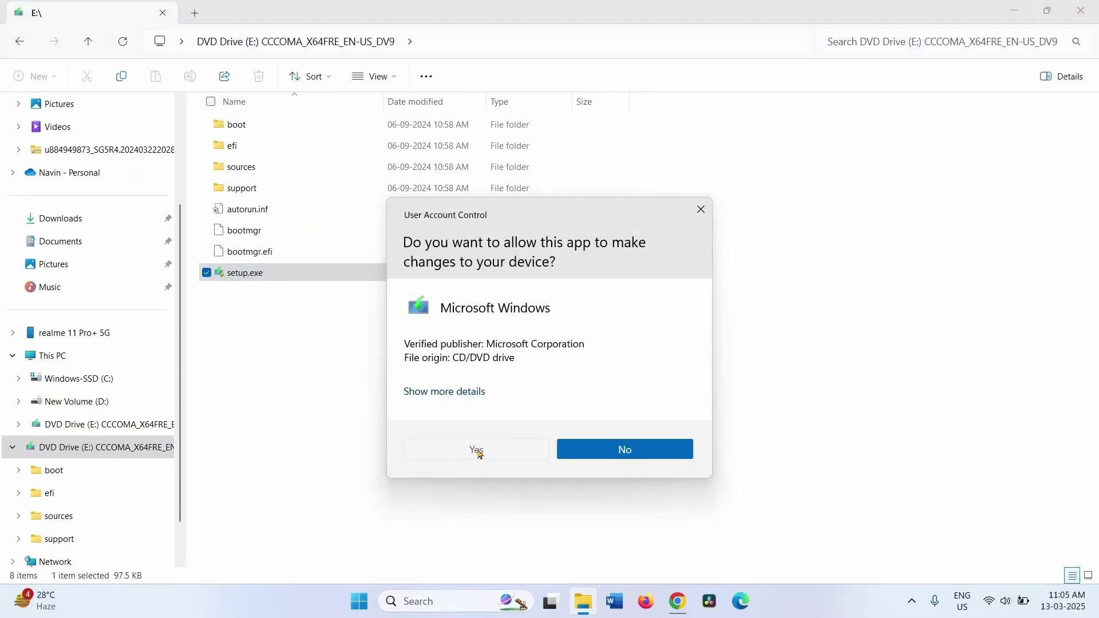
click(478, 452)
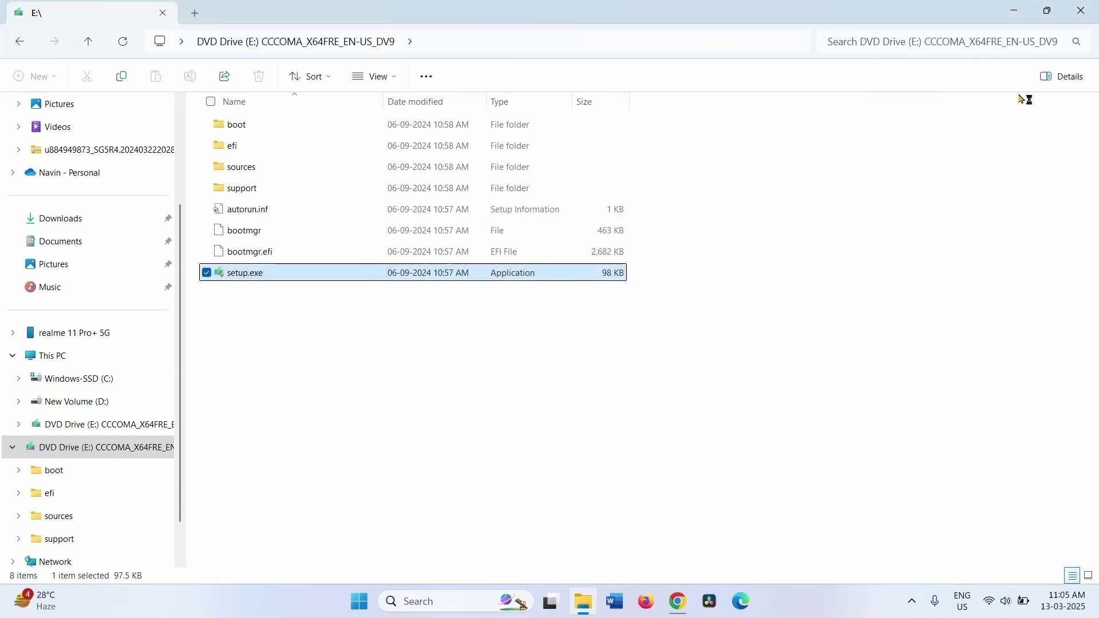
click(1081, 12)
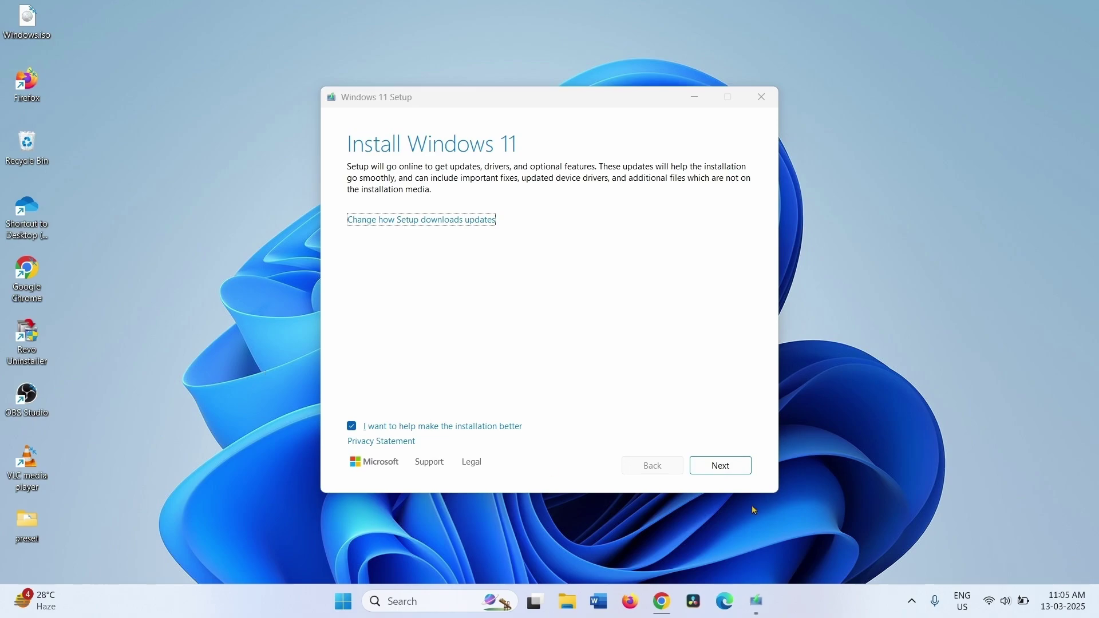
Continue Windows 11 Setup with "I want to help make the installation better" enabled and accept the license terms.
click(354, 428)
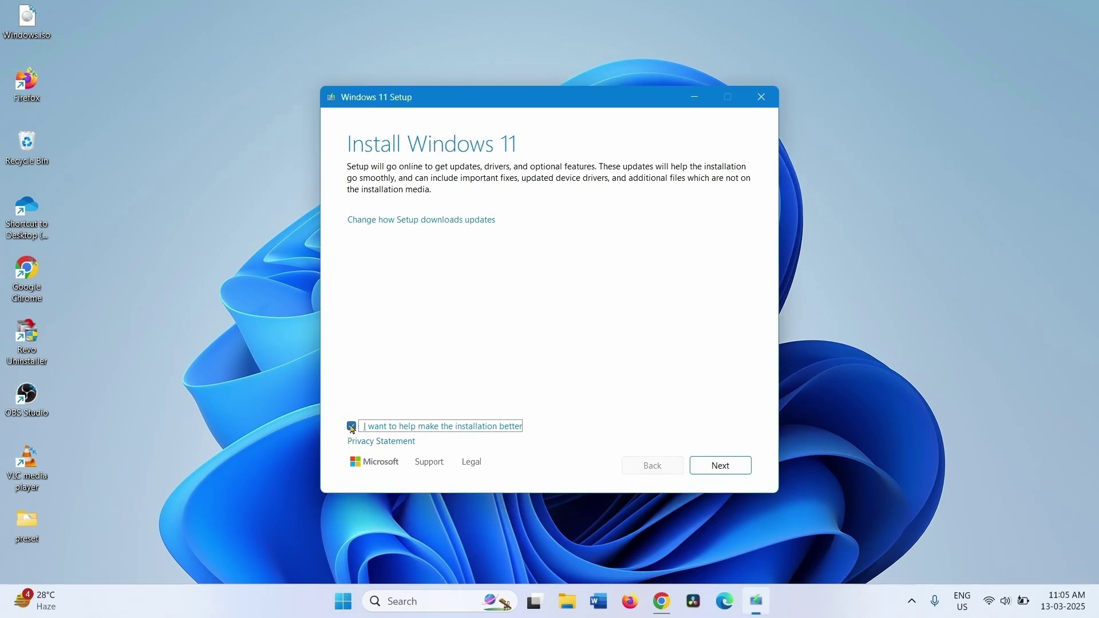
click(719, 473)
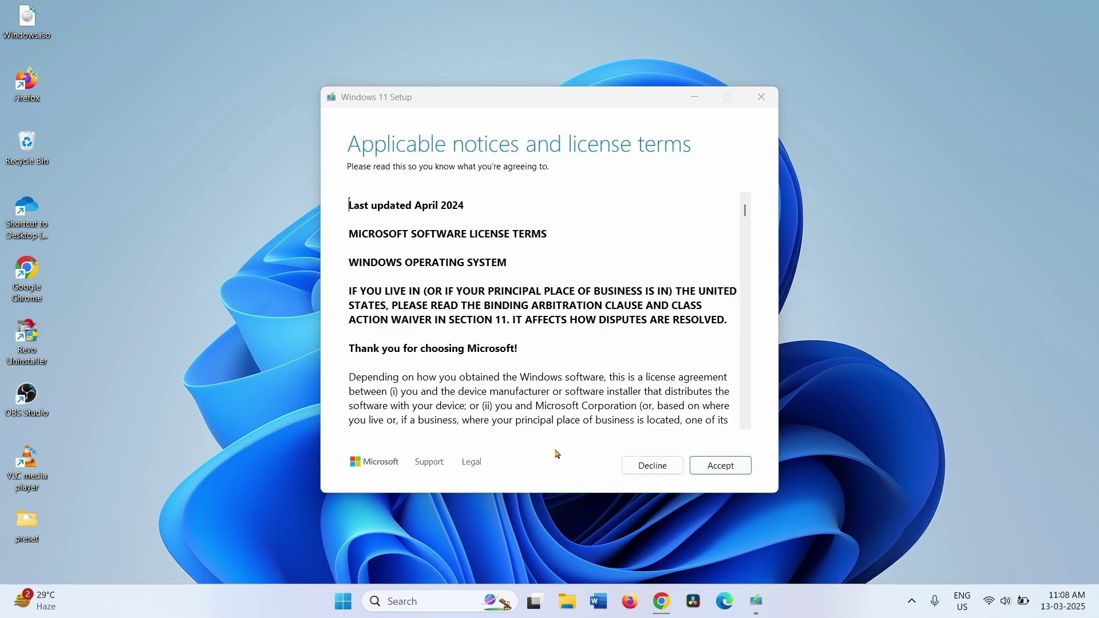
click(735, 474)
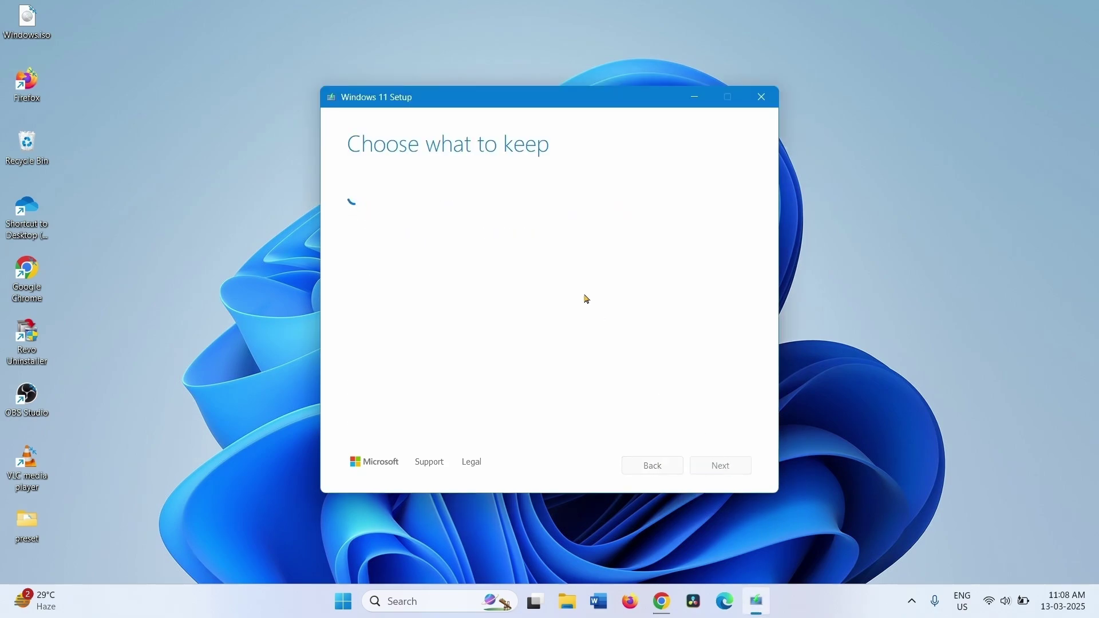